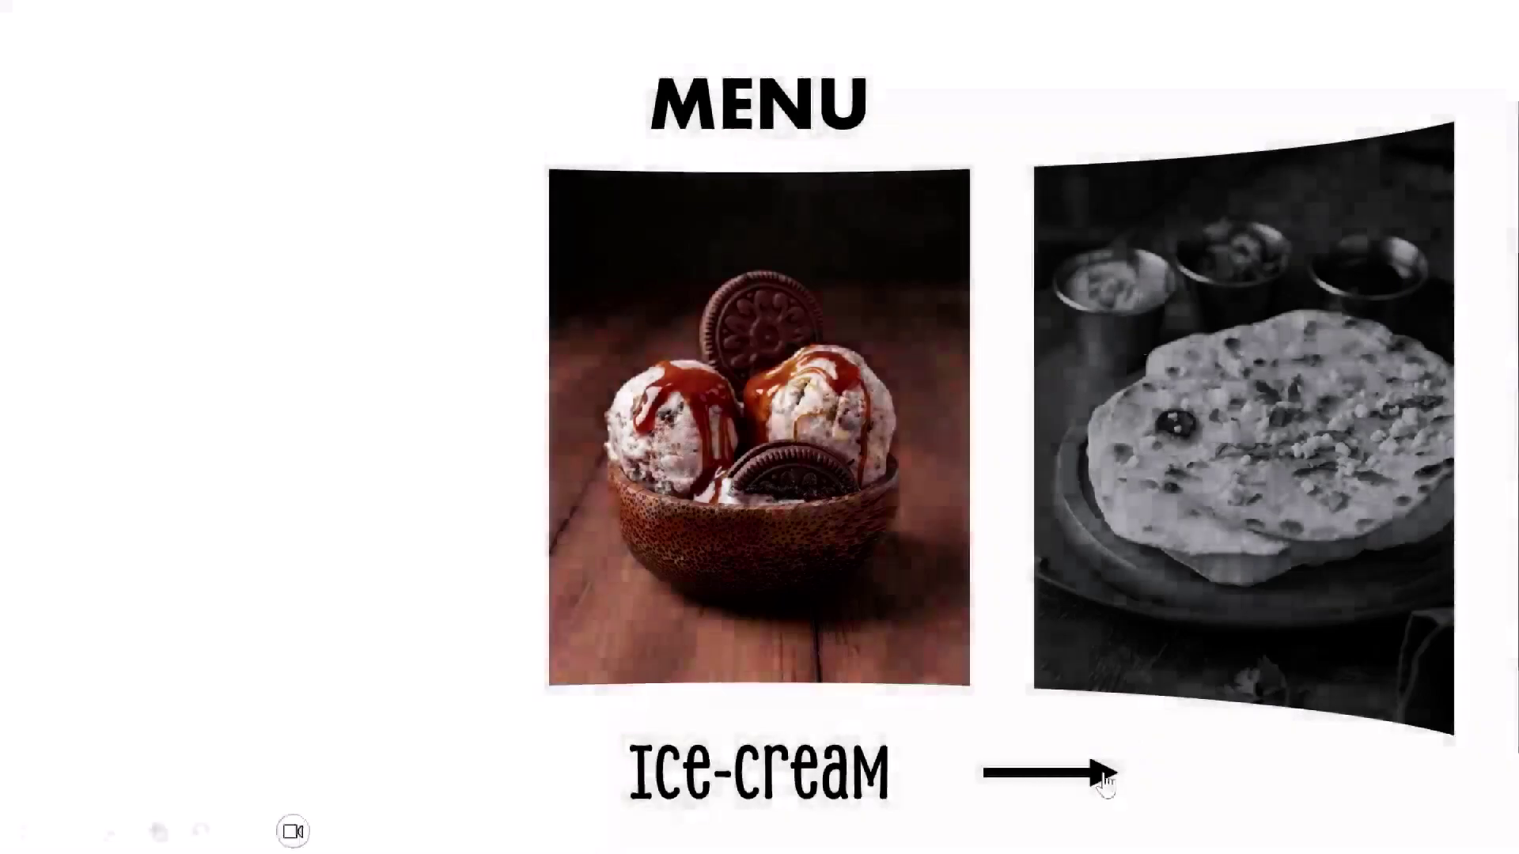
- Advance the slide show carousel through the later dishes with the right arrow
left_click(1105, 780)
left_click(1104, 780)
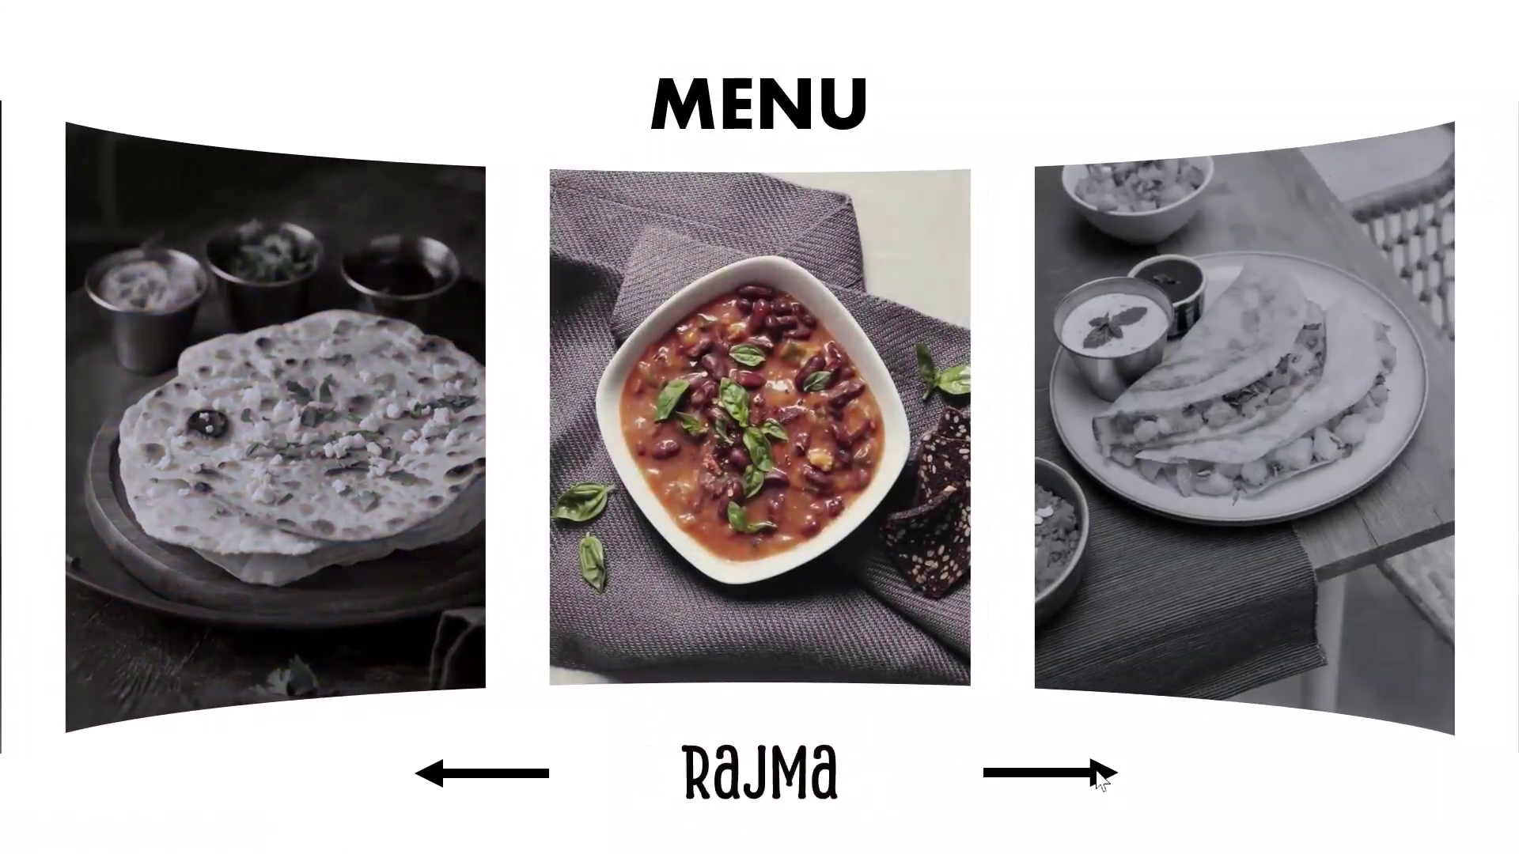
left_click(1104, 780)
key("Right")
key("Right")
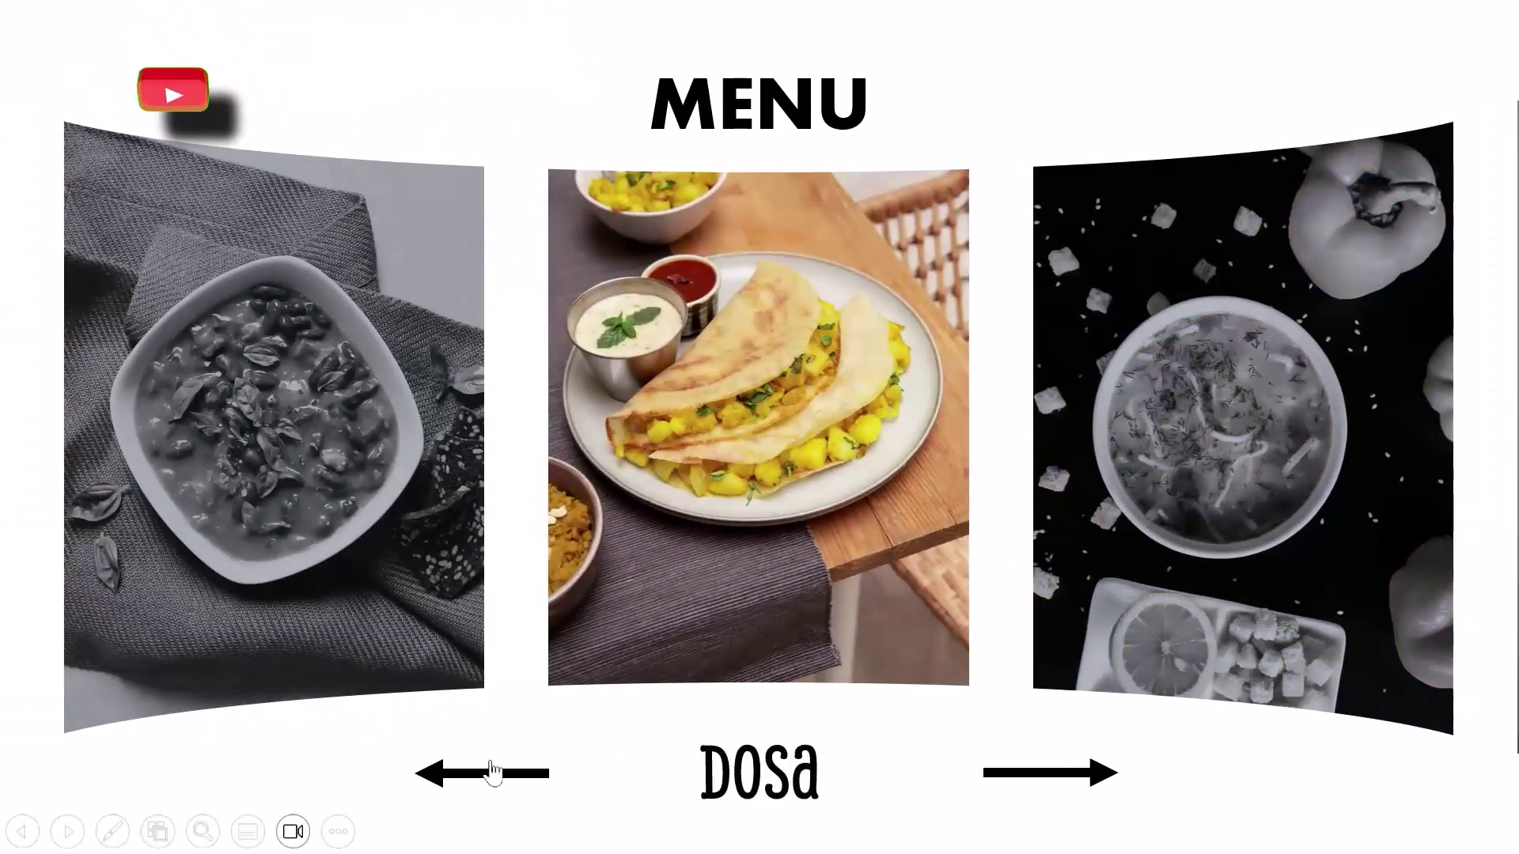
- Go back through previous dishes to the Ice-cream dish with the left arrow
left_click(492, 773)
left_click(439, 777)
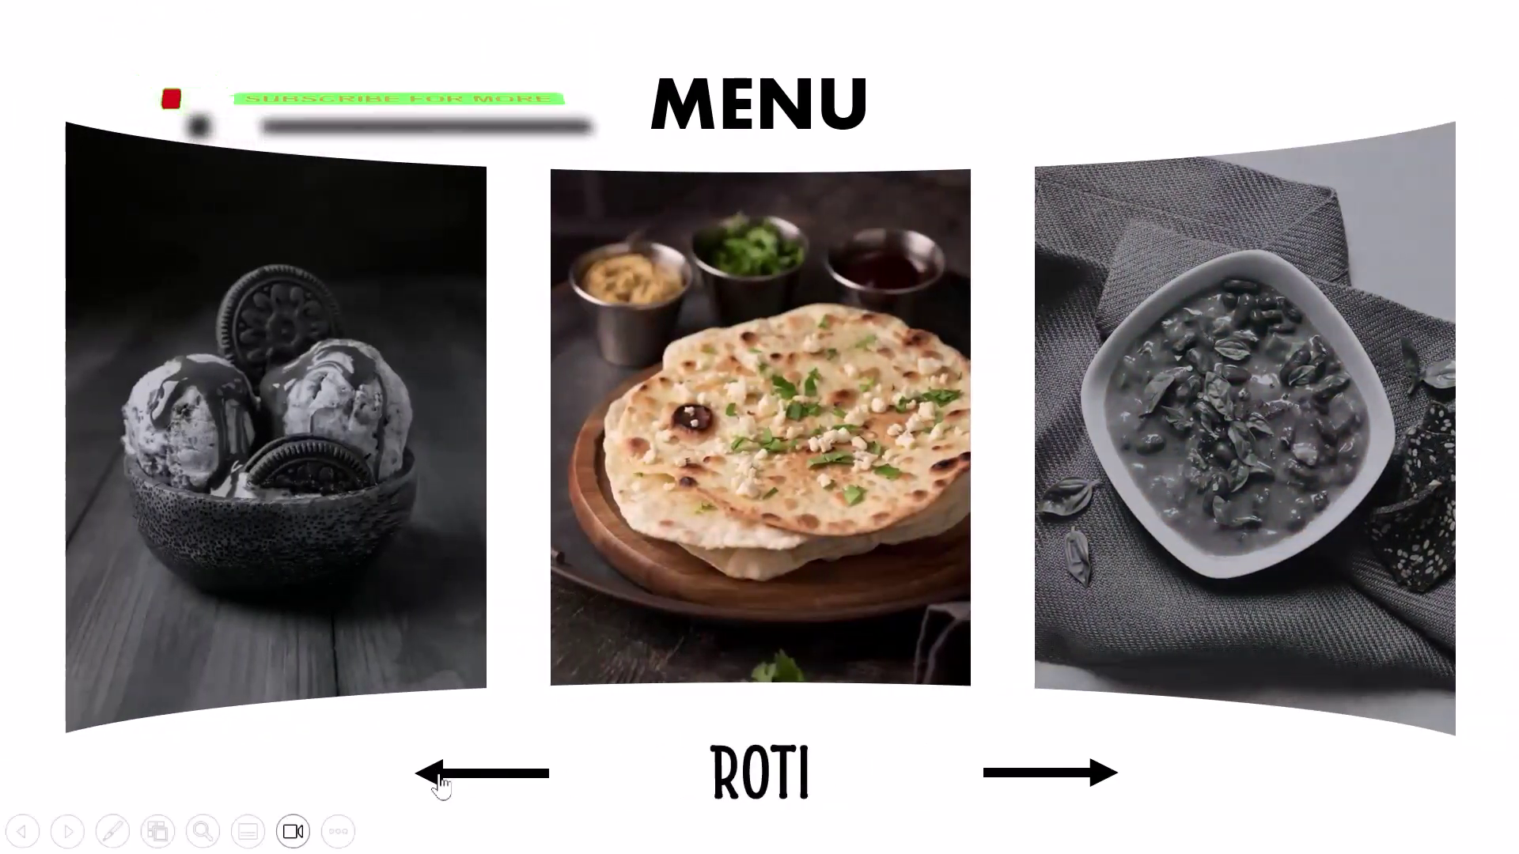
left_click(436, 780)
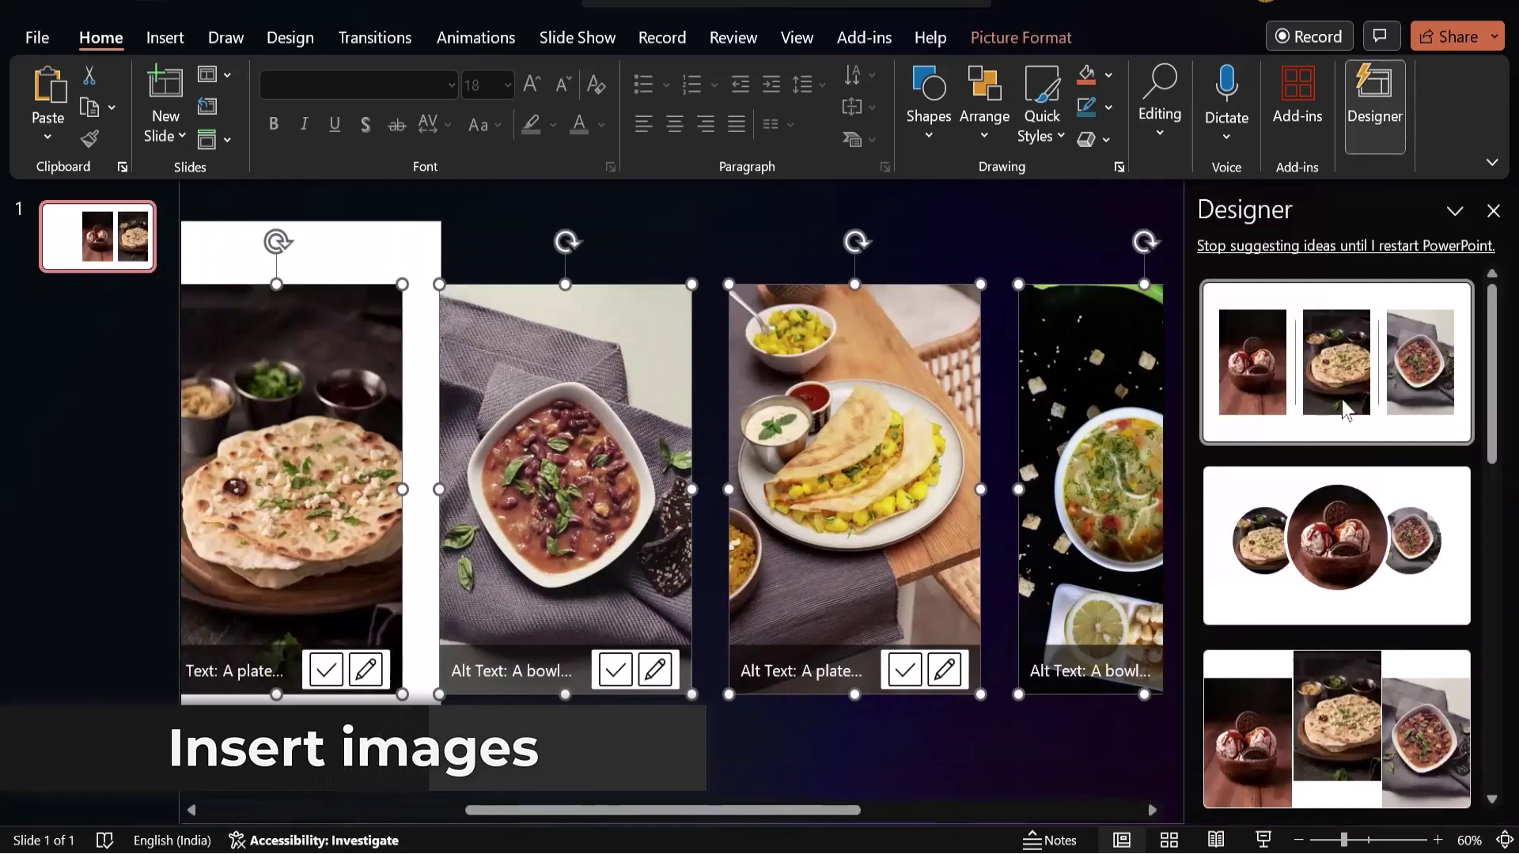
- Close the Designer pane and deselect the photos lined up in one row
left_click(1493, 211)
scroll(590, 519, "down", 5)
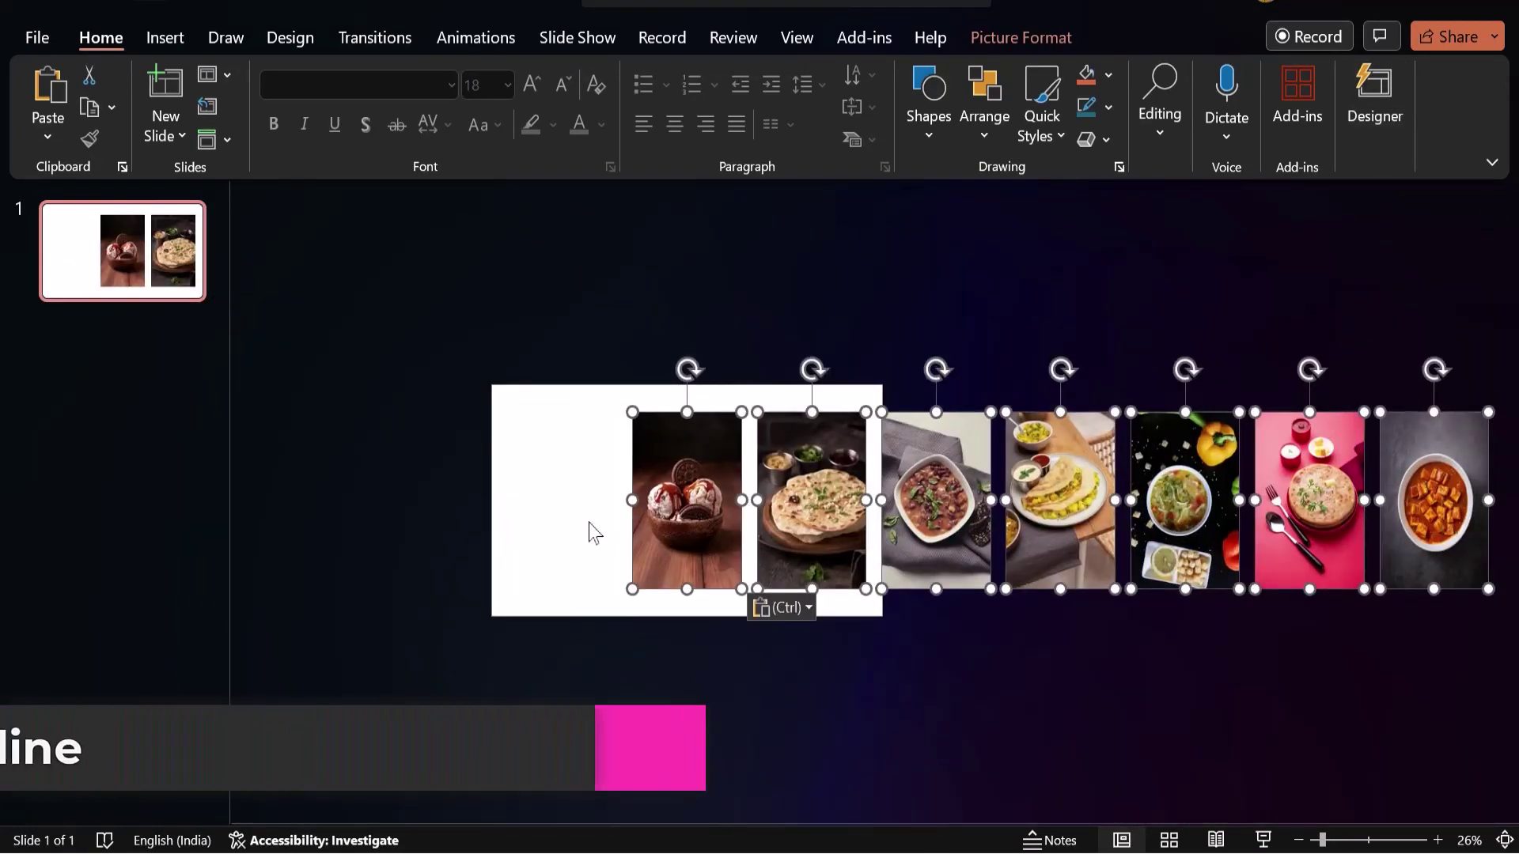
left_click(595, 532)
scroll(474, 396, "up", 2)
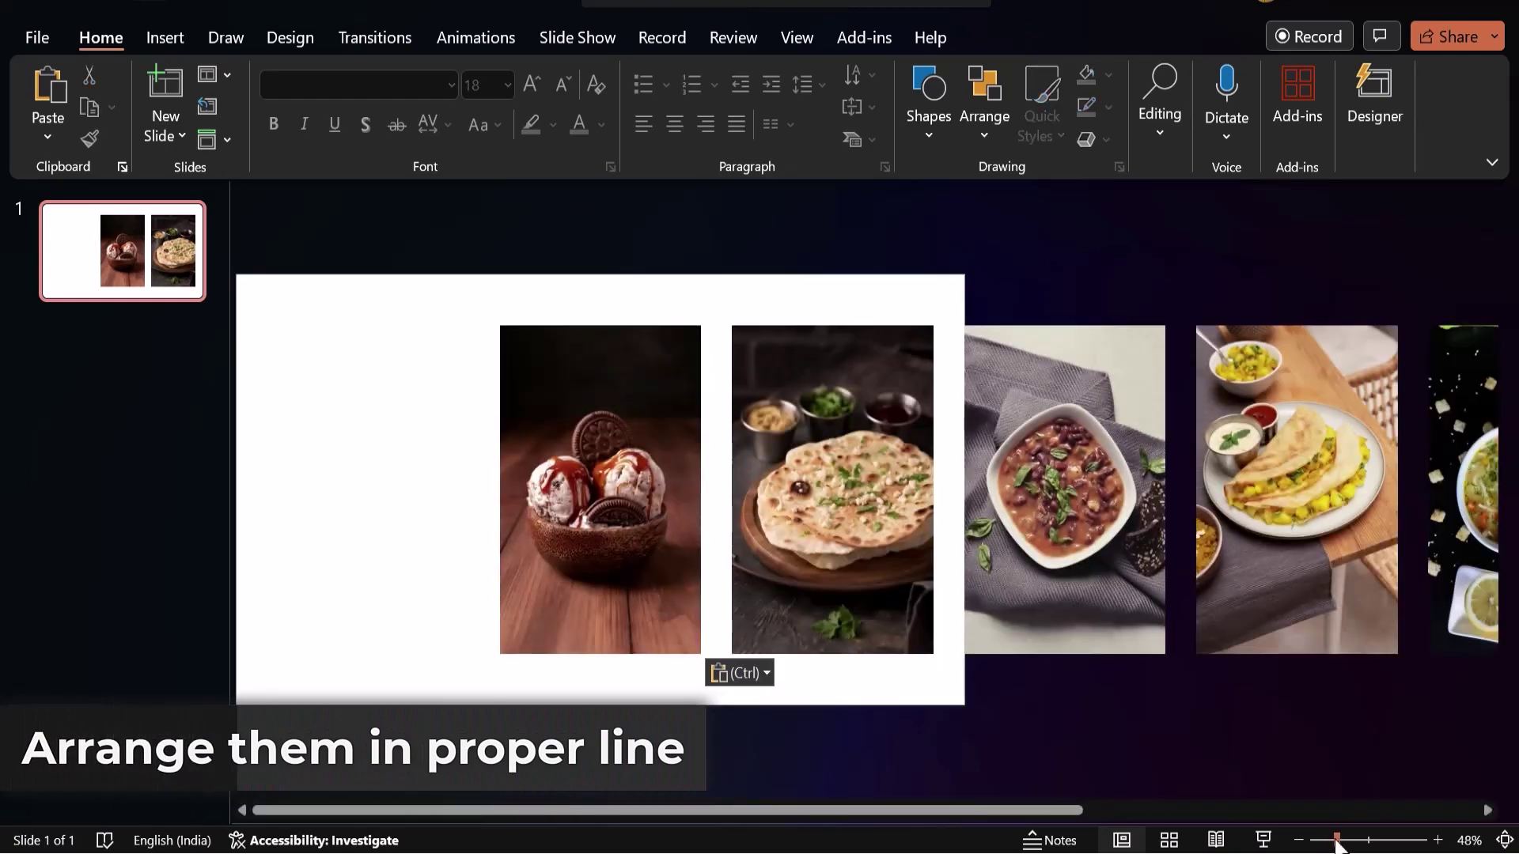
scroll(450, 348, "up", 1)
- Draw a teal rectangle over the ice-cream photo and copy it across the next photos
left_click(943, 110)
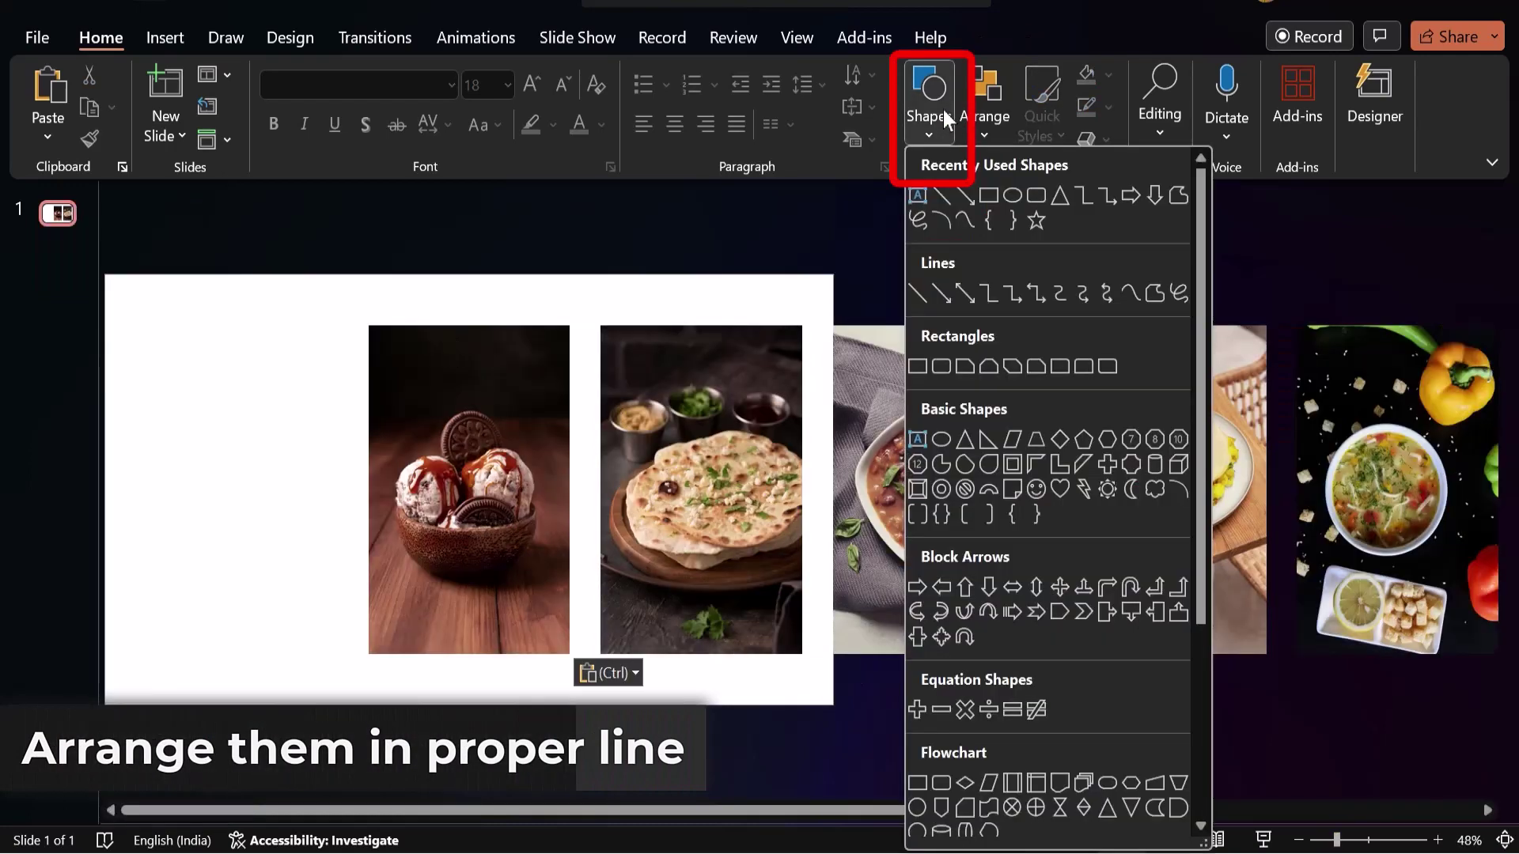
left_click(987, 192)
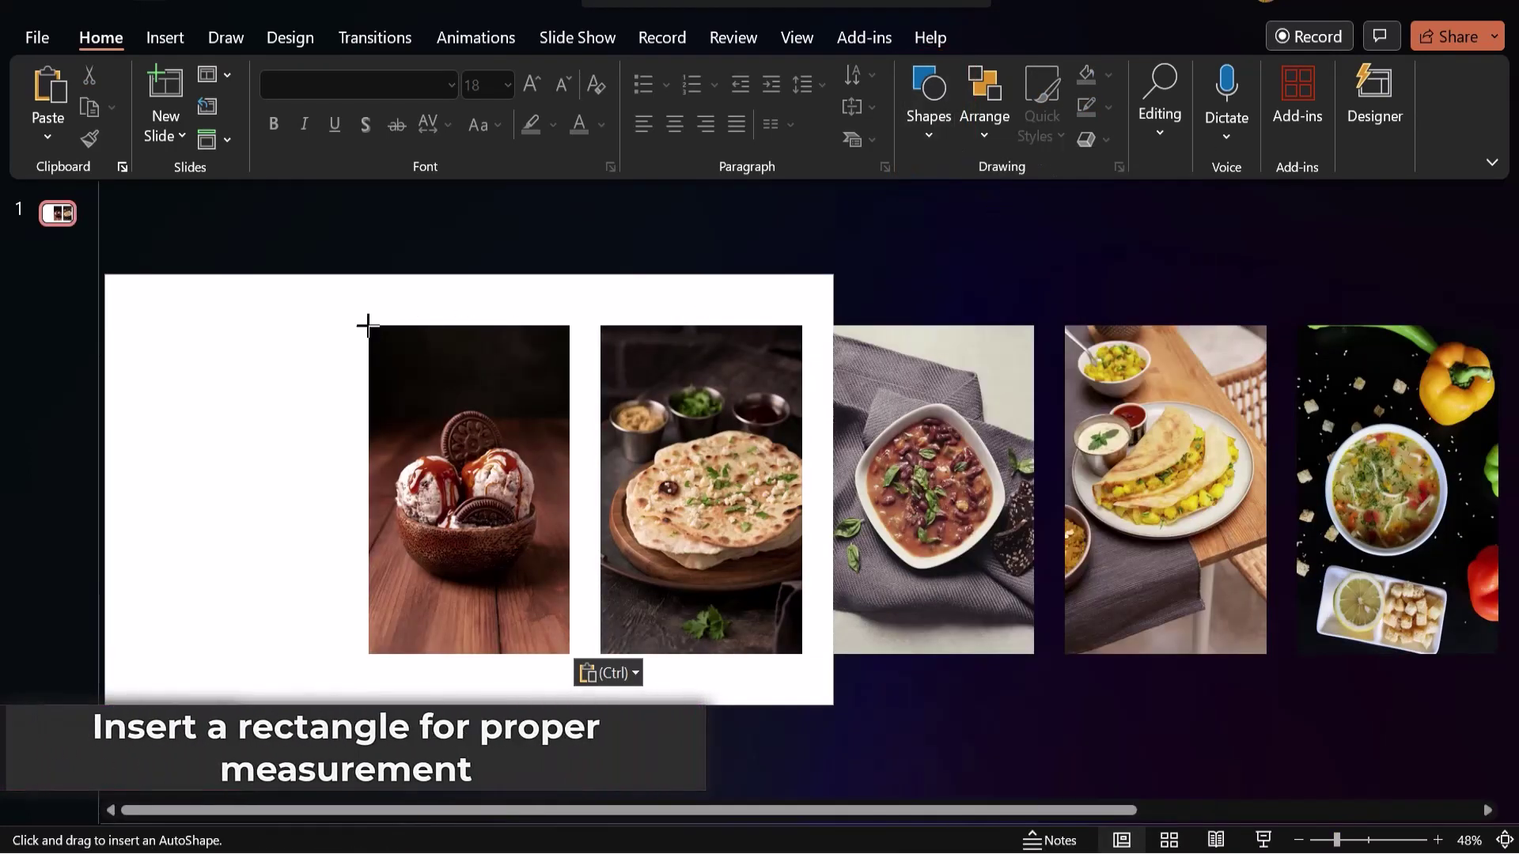
left_click_drag(368, 324, 569, 654)
left_click_drag(463, 505, 1129, 475, "ctrl")
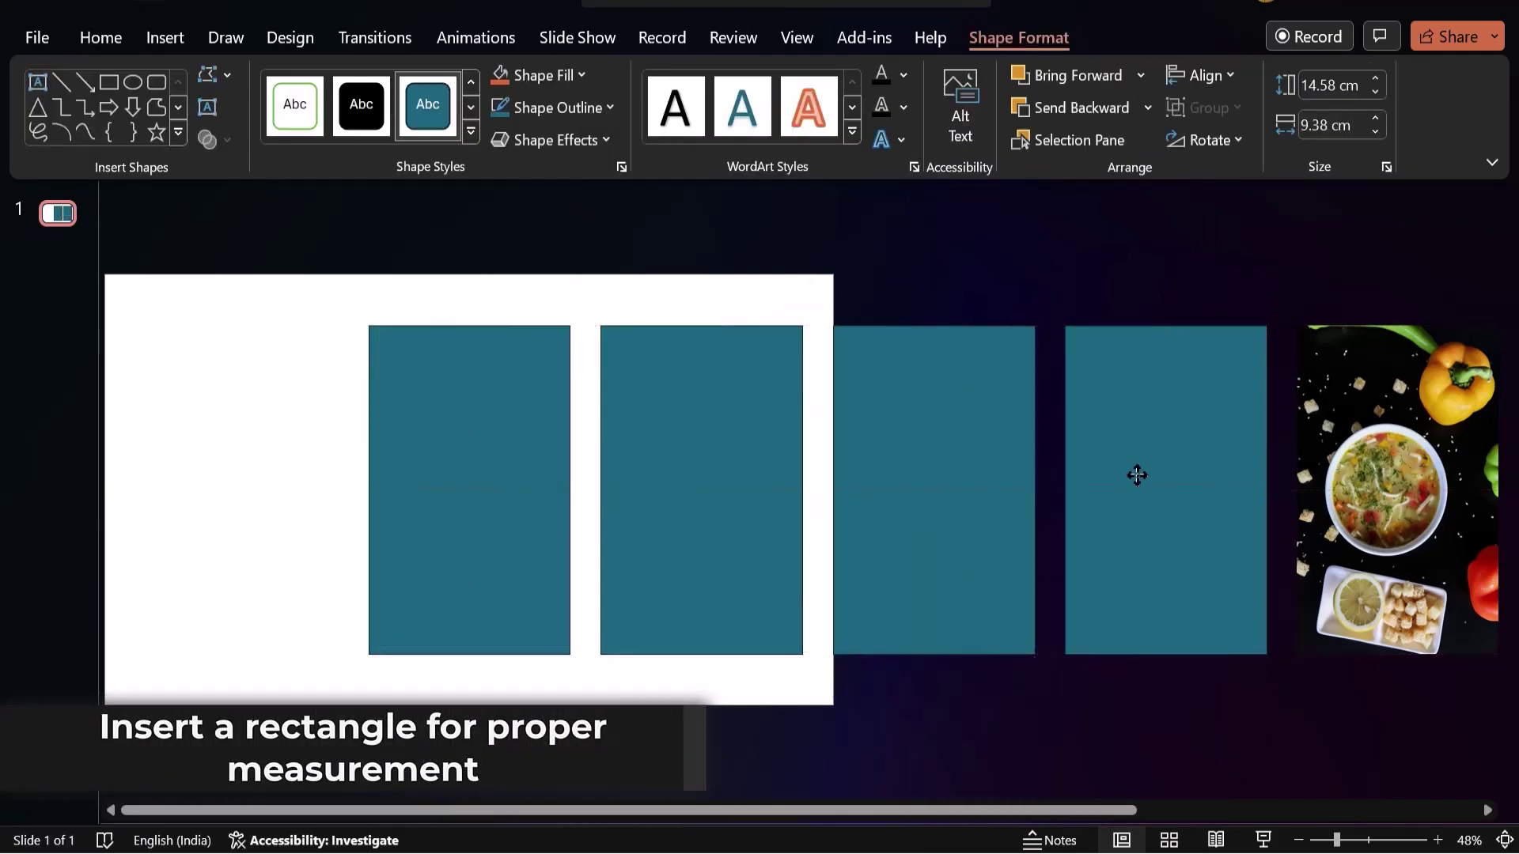
- Move the rectangles above the photo row and add a fifth copy beside them
left_click(1000, 485, "shift")
left_click_drag(1000, 485, 708, 230)
scroll(714, 221, "down", 3)
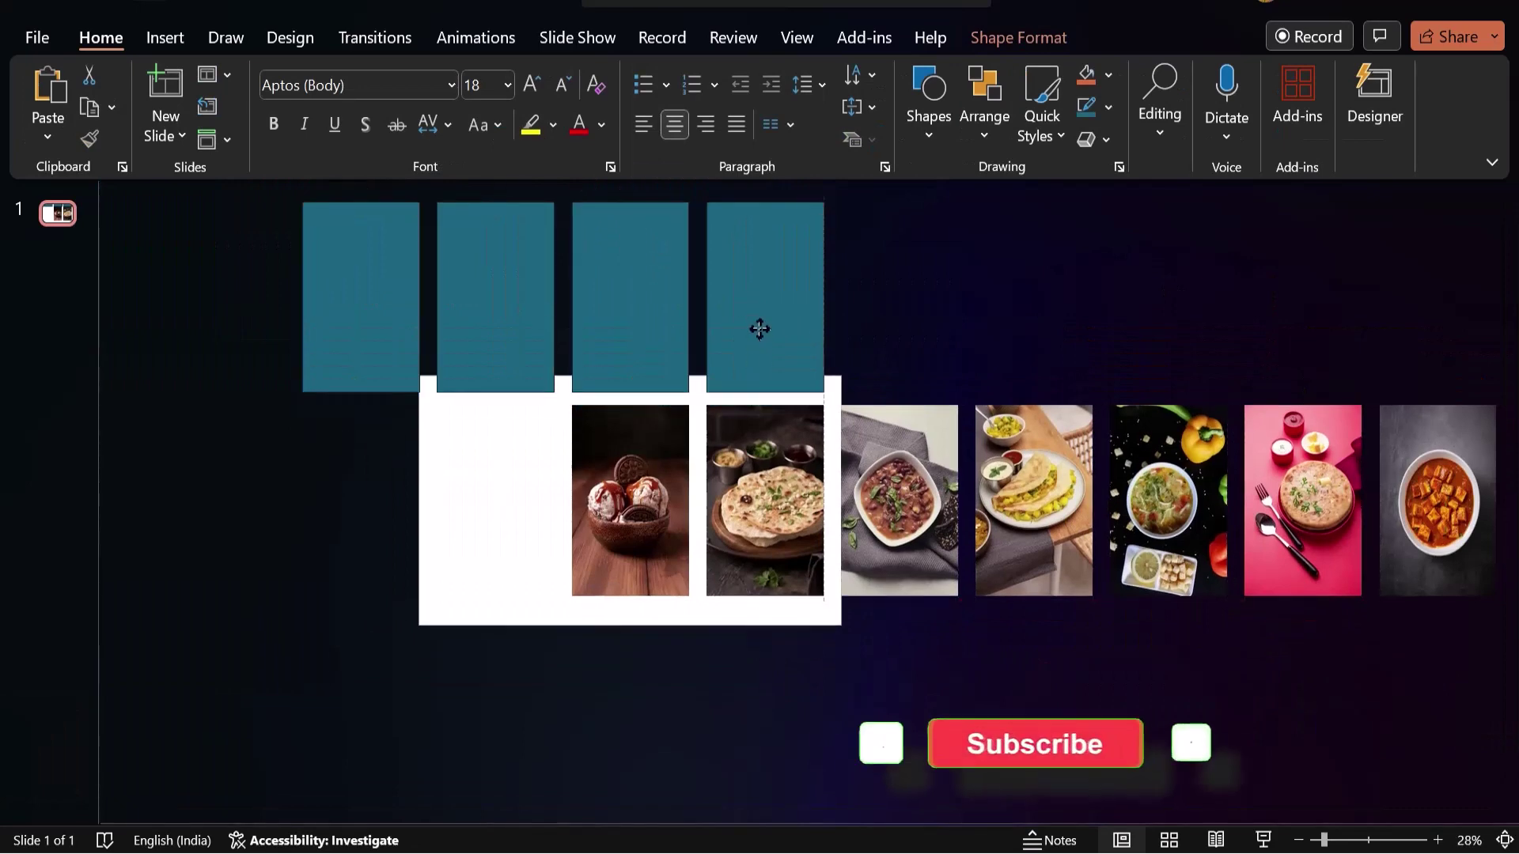
left_click_drag(758, 326, 915, 258, "ctrl")
left_click(1080, 314)
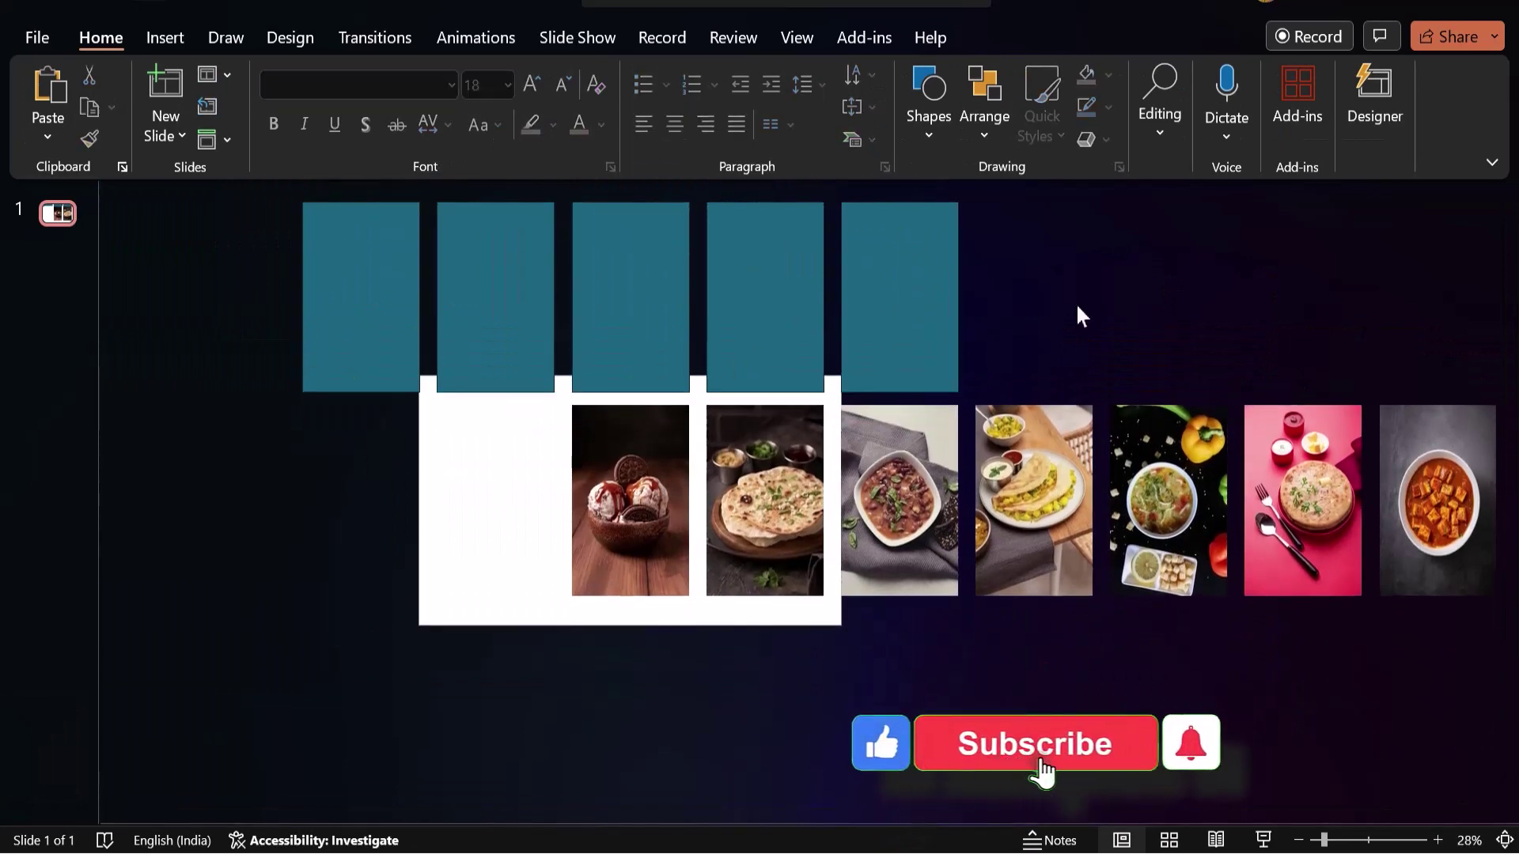
- Copy the row of five teal rectangles to a second row below the photos
left_click(361, 300)
left_click(495, 301, "shift")
left_click(630, 301, "shift")
left_click(764, 300, "shift")
left_click(900, 300, "shift")
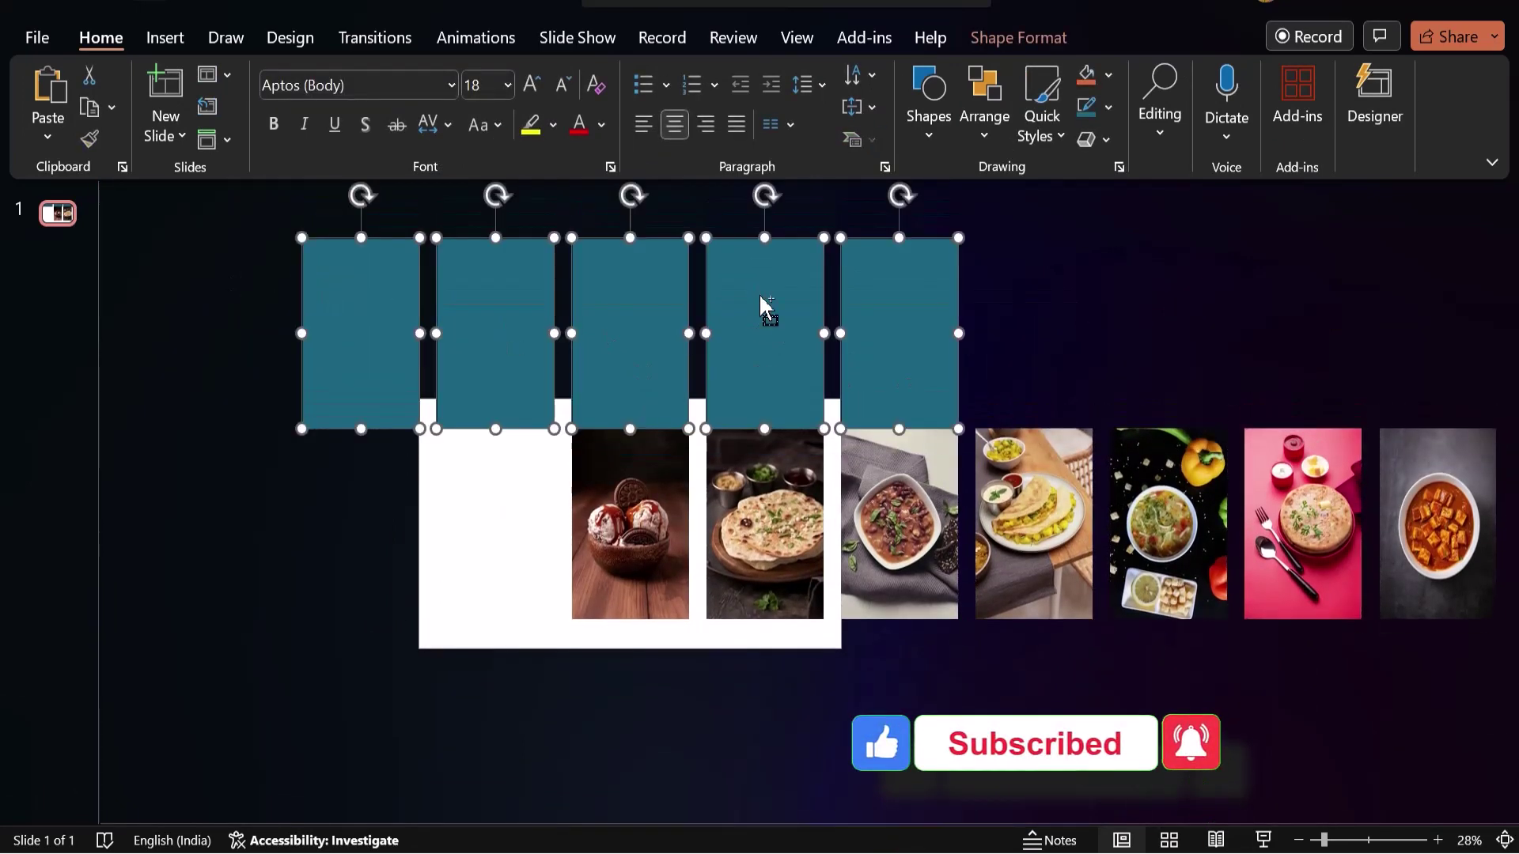
mouse_move(760, 305)
left_mouse_down("ctrl")
mouse_move(629, 582)
mouse_move(629, 672)
left_mouse_up("ctrl")
left_click(1028, 656)
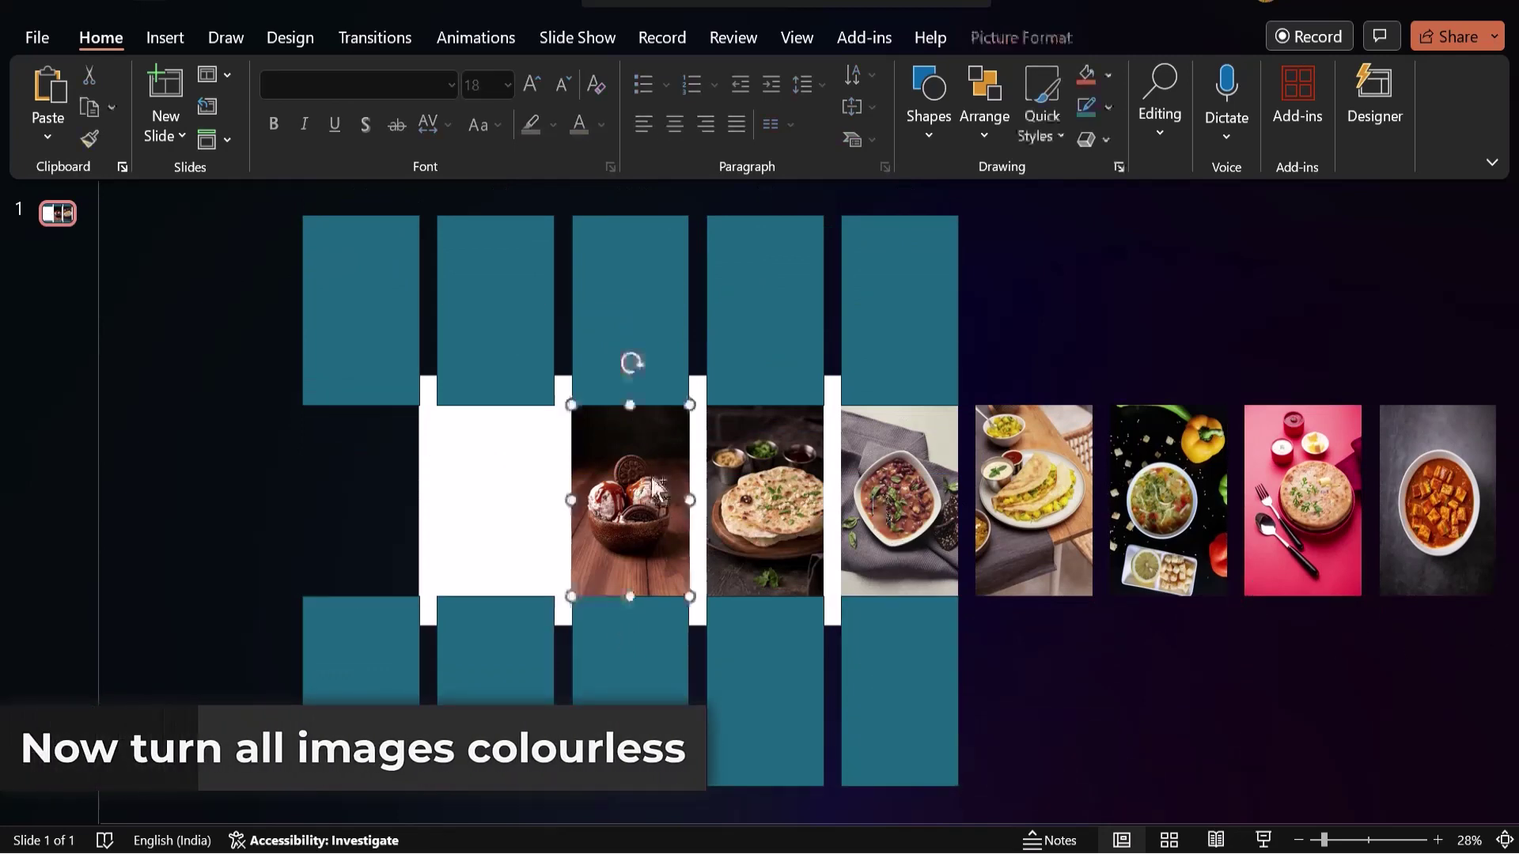
- Select all the food photos and recolor them Grayscale from Picture Format > Color
left_click(855, 499, "shift")
left_click(1052, 538, "shift")
left_click(1176, 529, "shift")
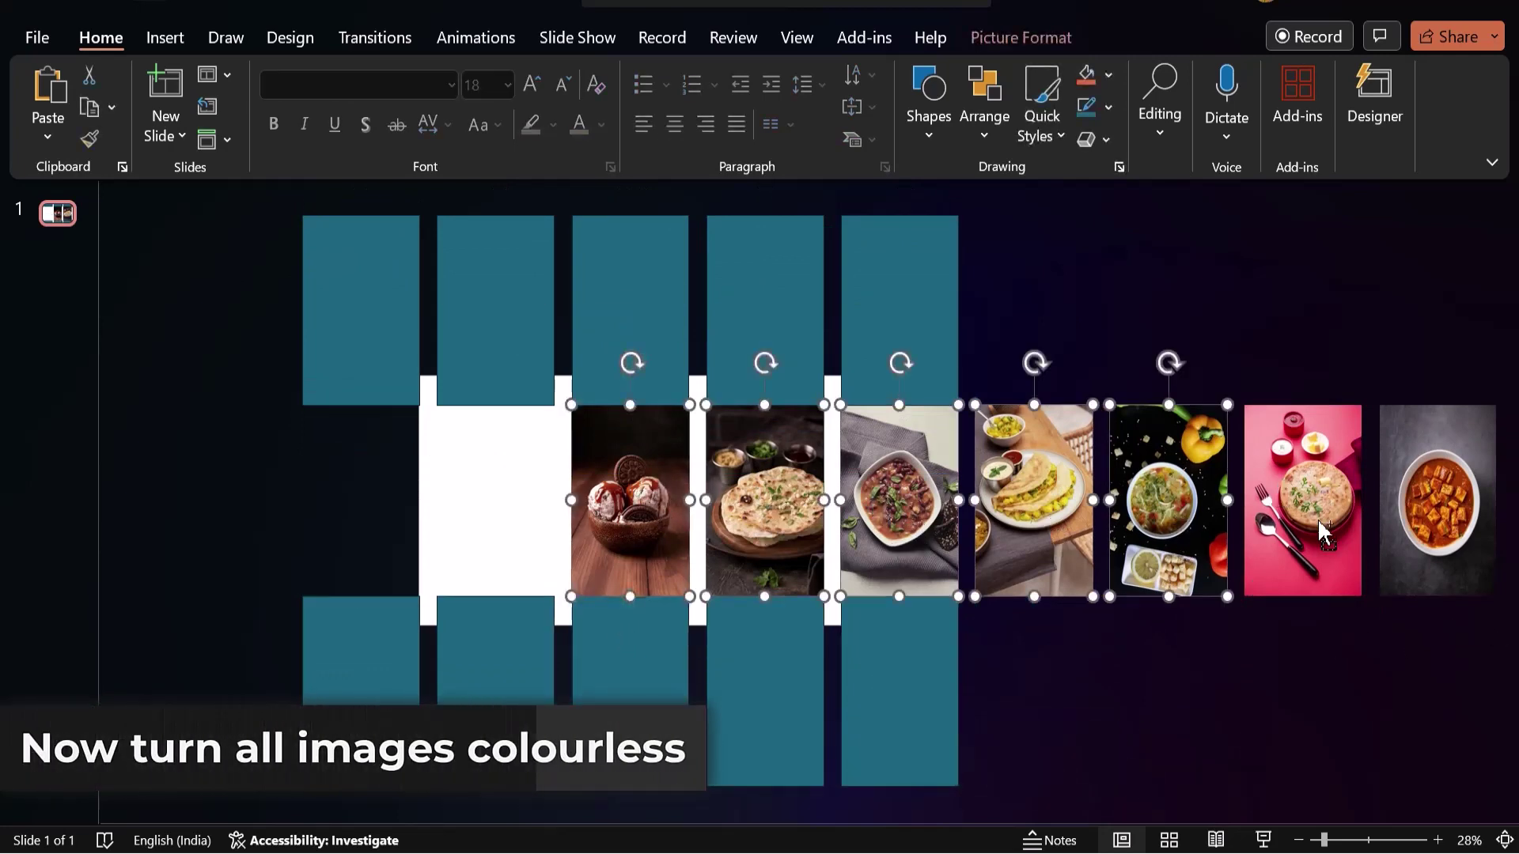
left_click(1313, 519, "shift")
left_click(1435, 514, "shift")
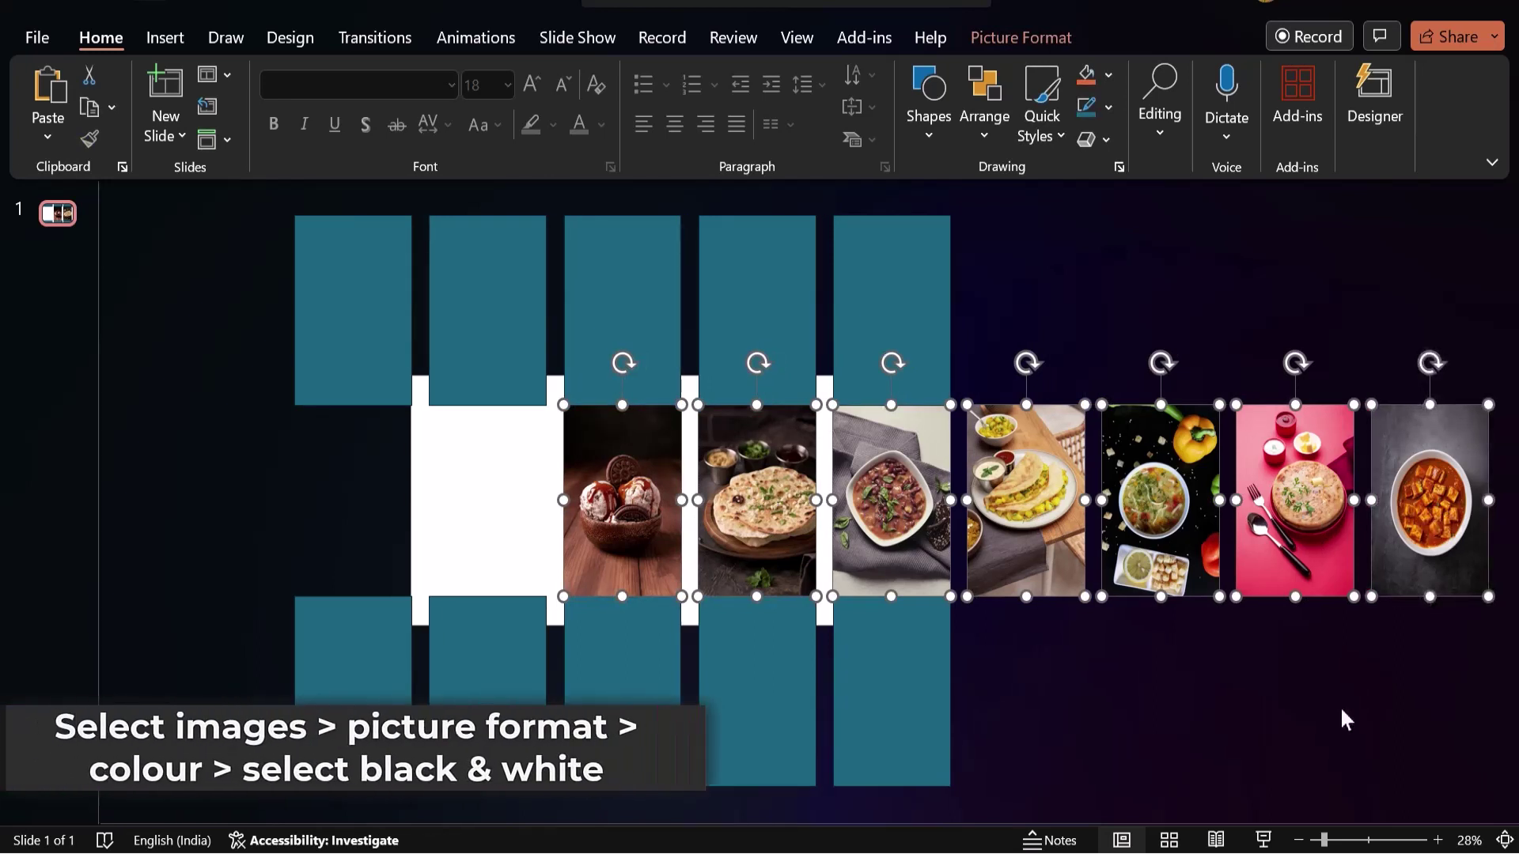
left_click(1030, 43)
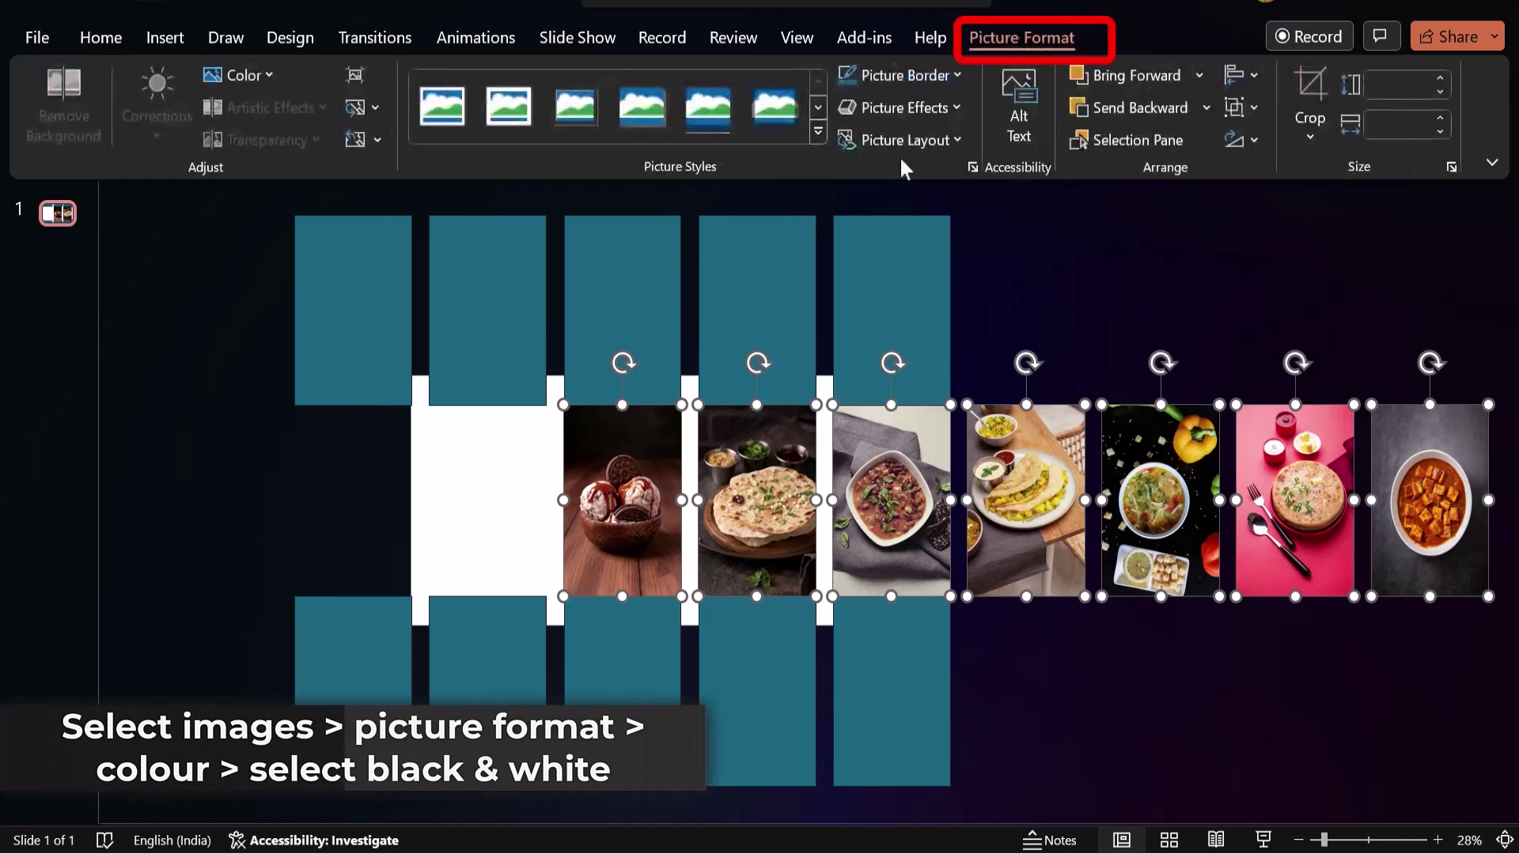
left_click(237, 75)
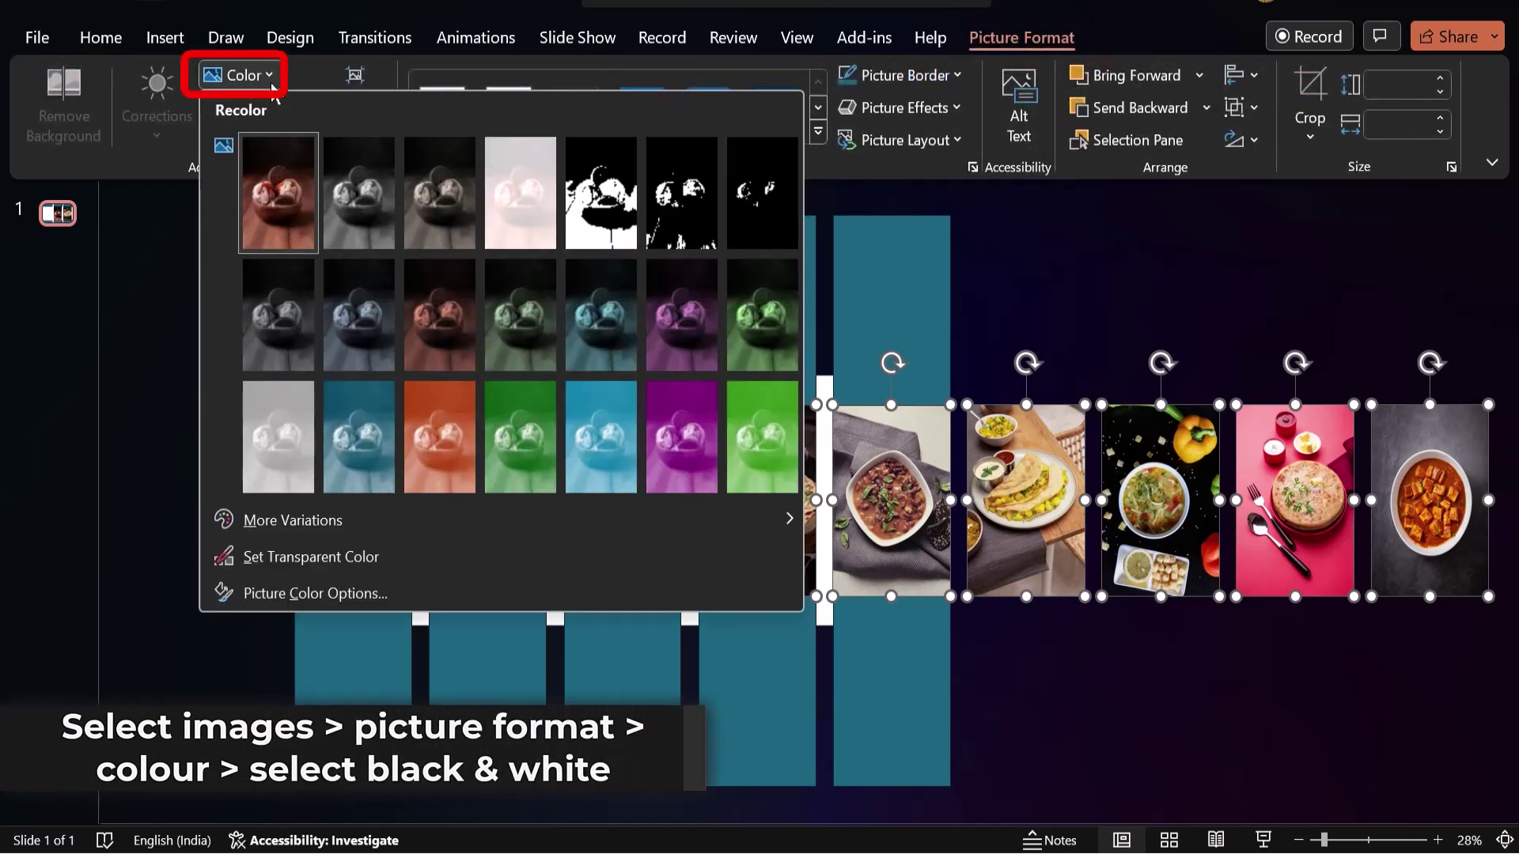
left_click(274, 311)
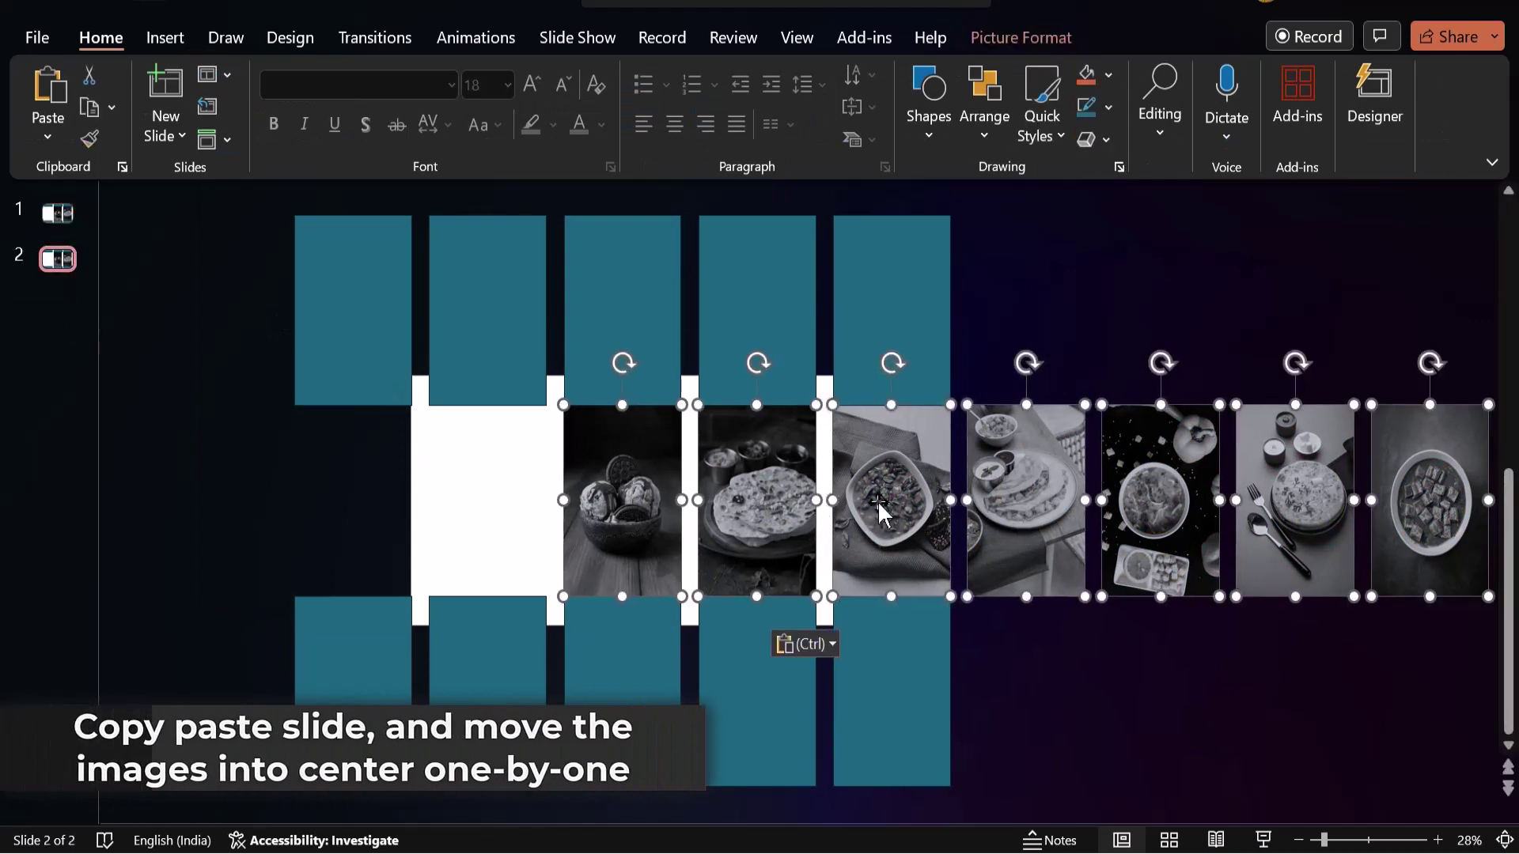
- Duplicate the slide with Ctrl+C and Ctrl+V
left_click(58, 259)
key("ctrl+c")
key("ctrl+v")
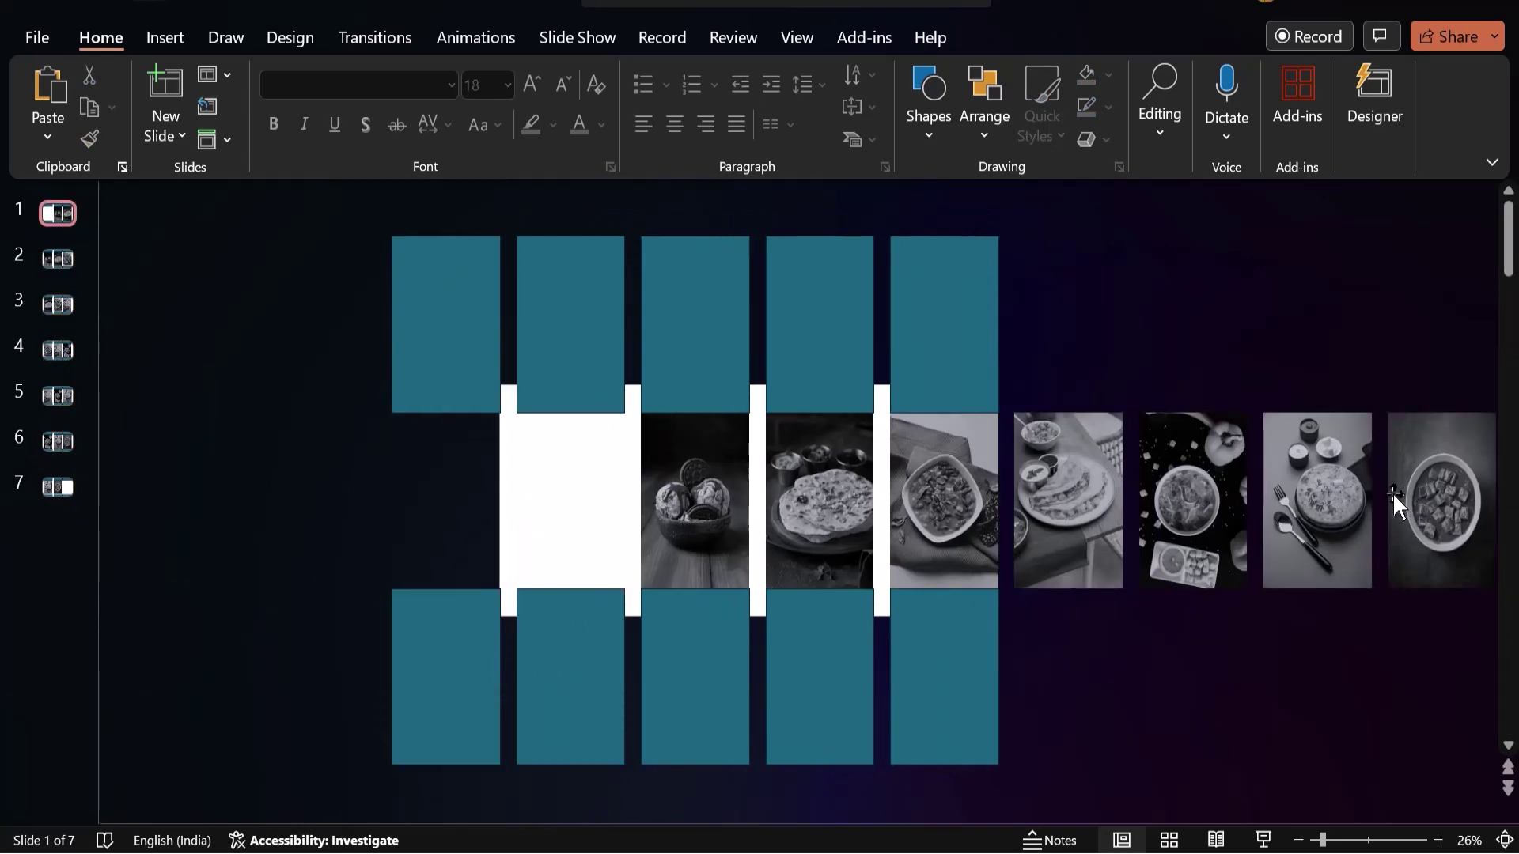
- Delete the top and bottom rows of teal rectangles
left_click_drag(1060, 209, 182, 451)
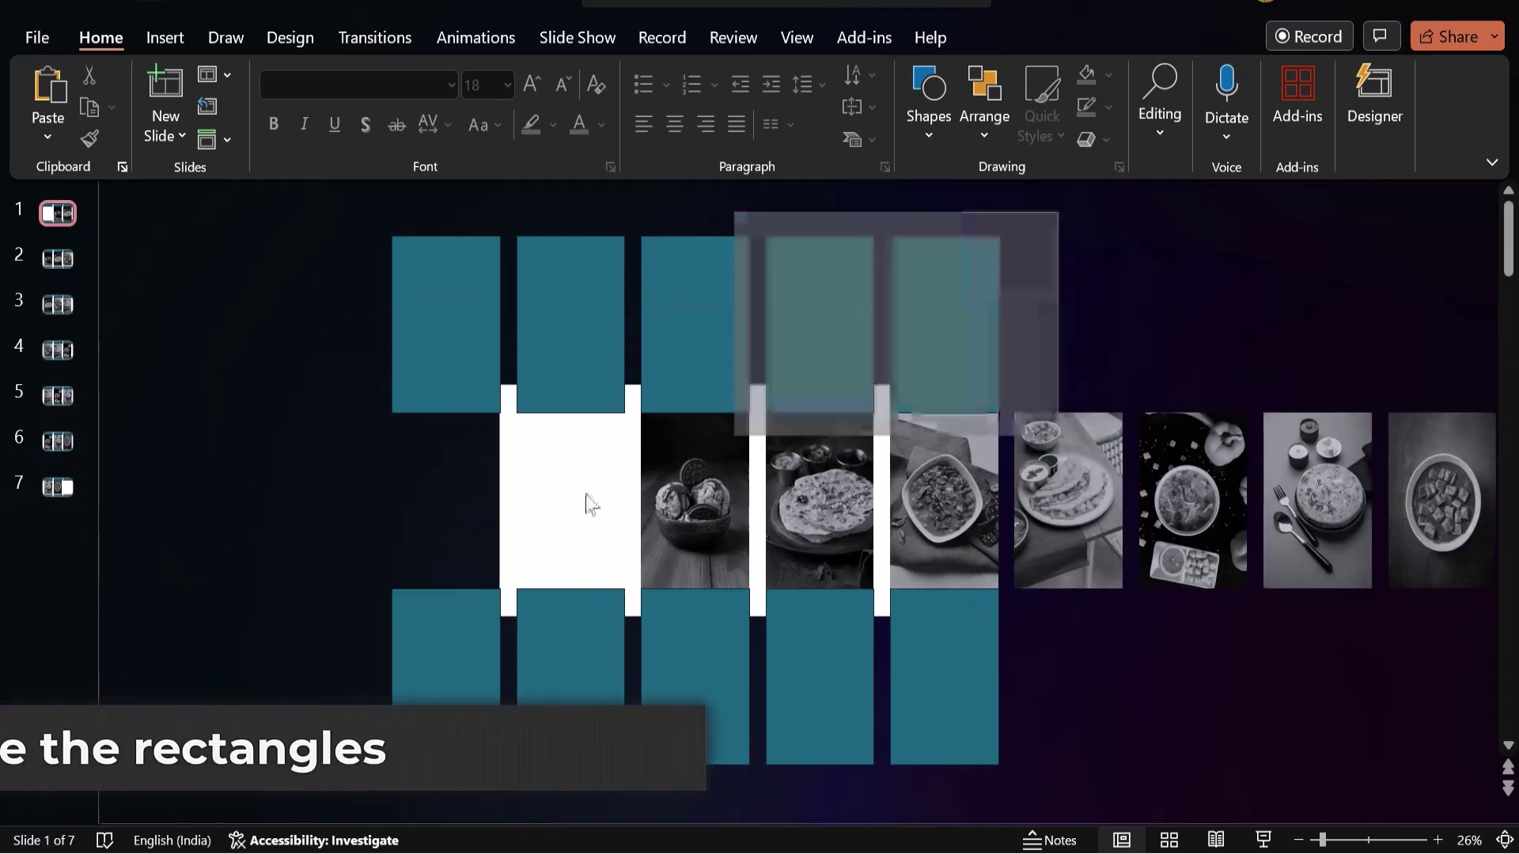
key("Delete")
left_click_drag(313, 593, 1225, 820)
key("Delete")
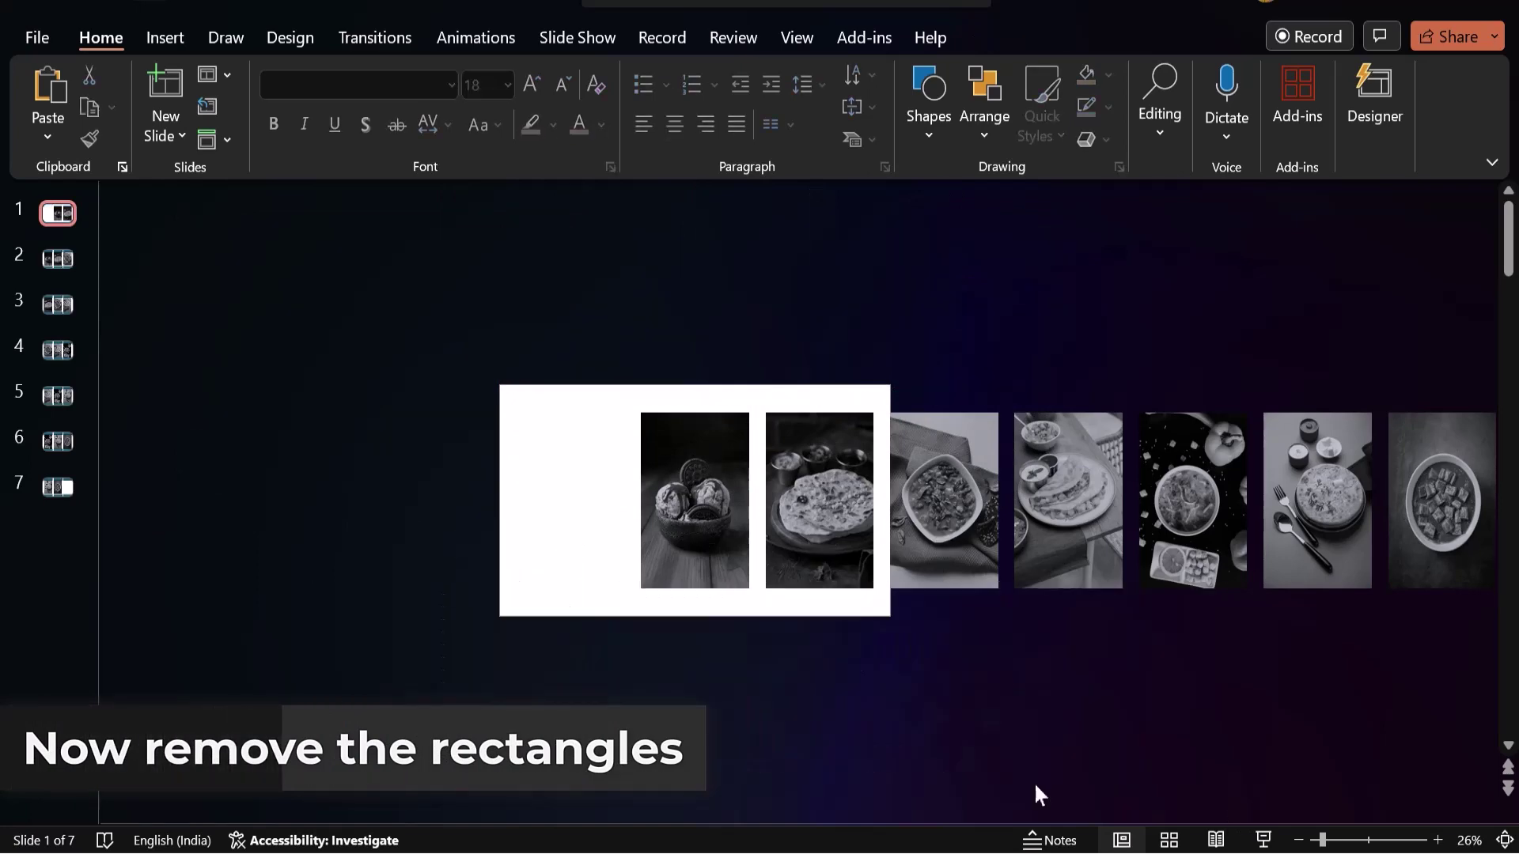
- Draw a wide oval across the slide top, copy it to the bottom, and select both ovals
left_click(929, 119)
left_click(919, 360)
scroll(513, 402, "up", 3)
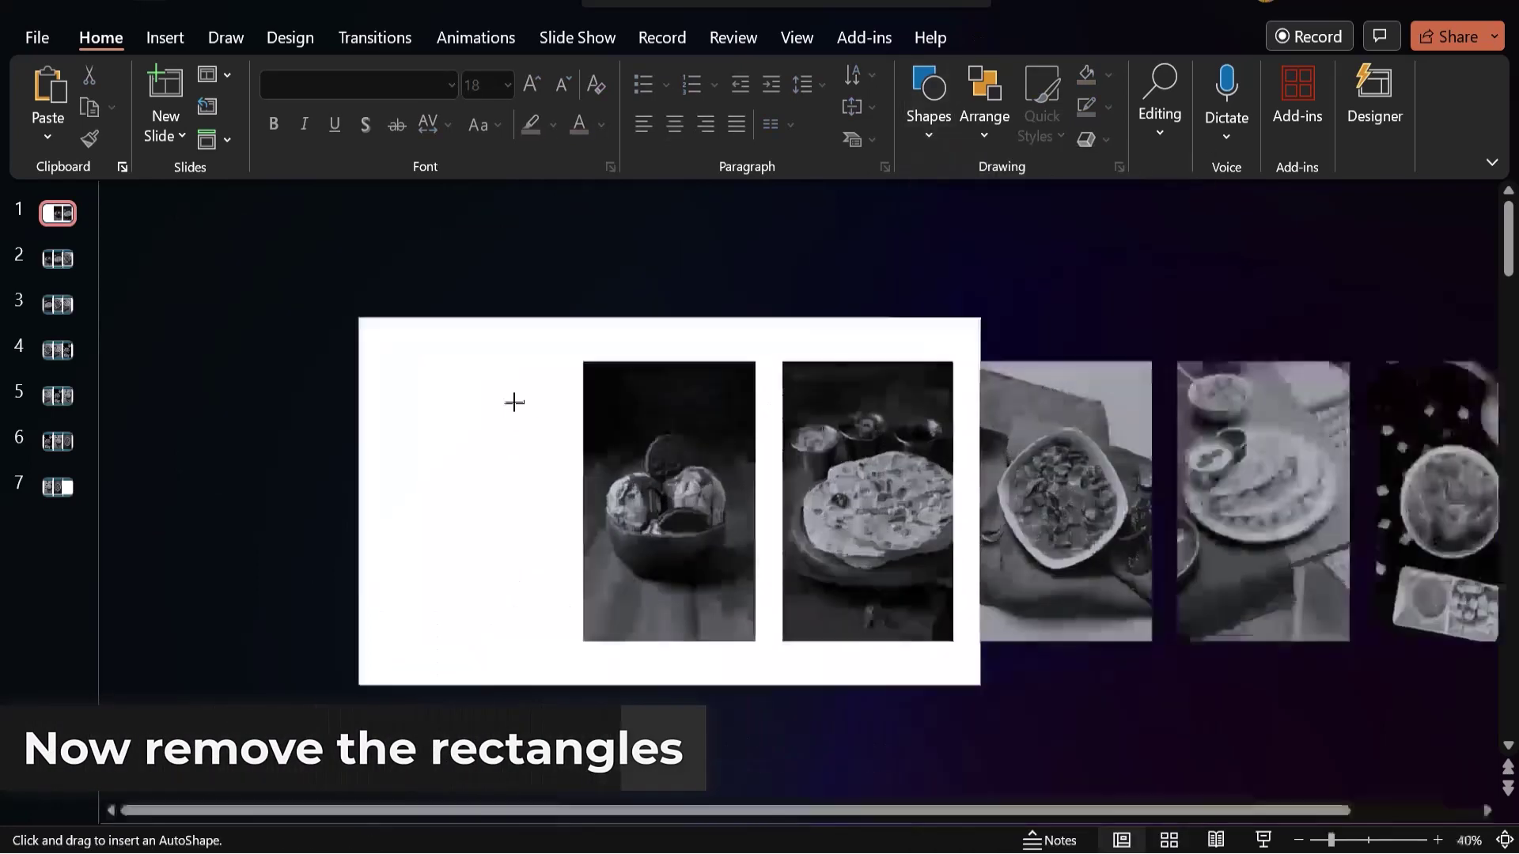
left_click_drag(145, 345, 679, 391)
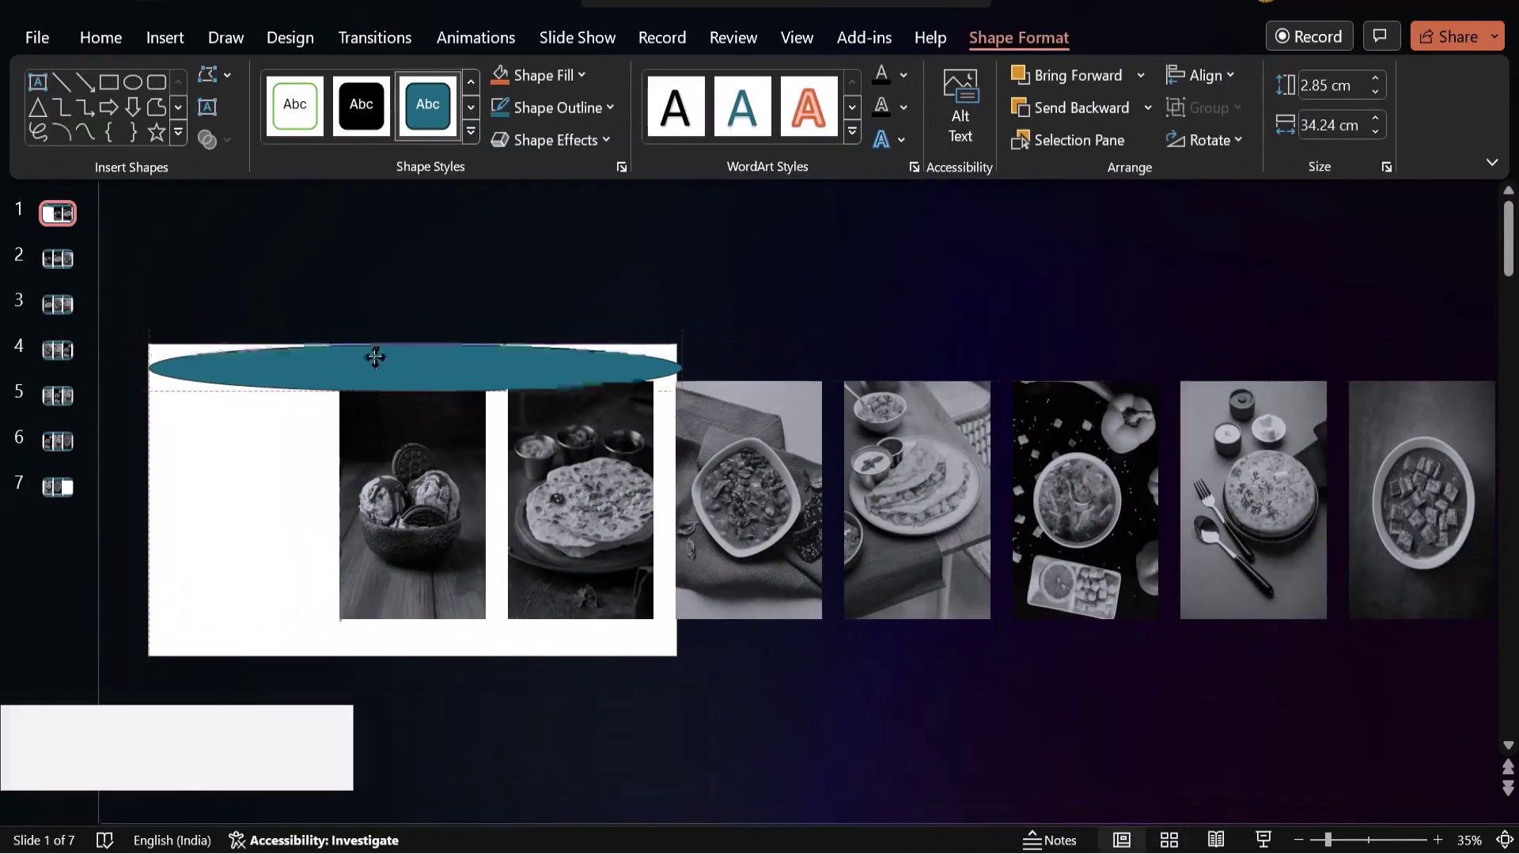
left_click_drag(408, 390, 404, 617)
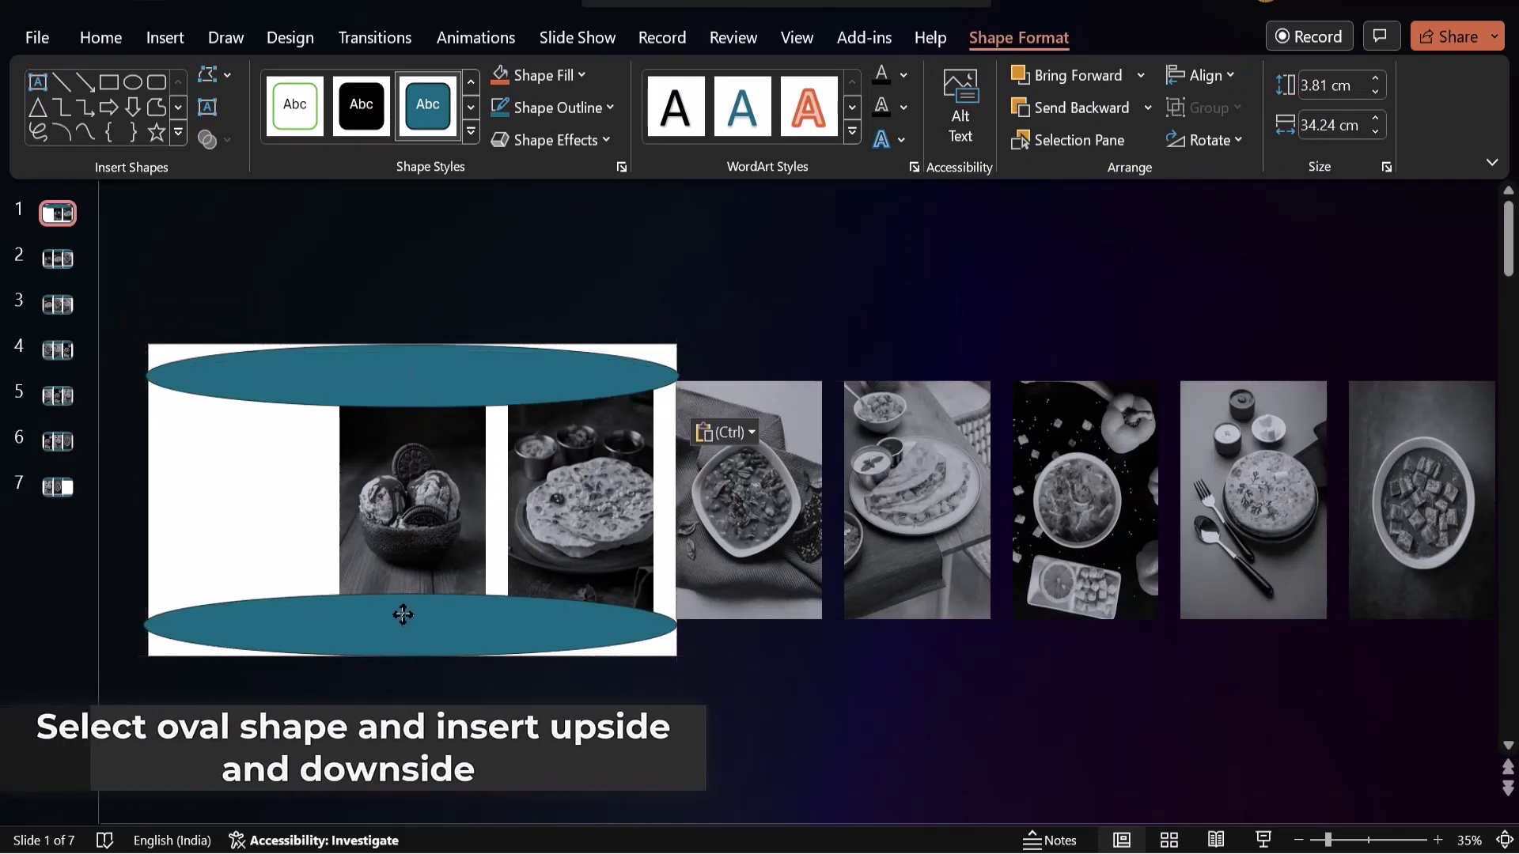
left_click(515, 261)
left_click(413, 360)
left_click(409, 625, "shift")
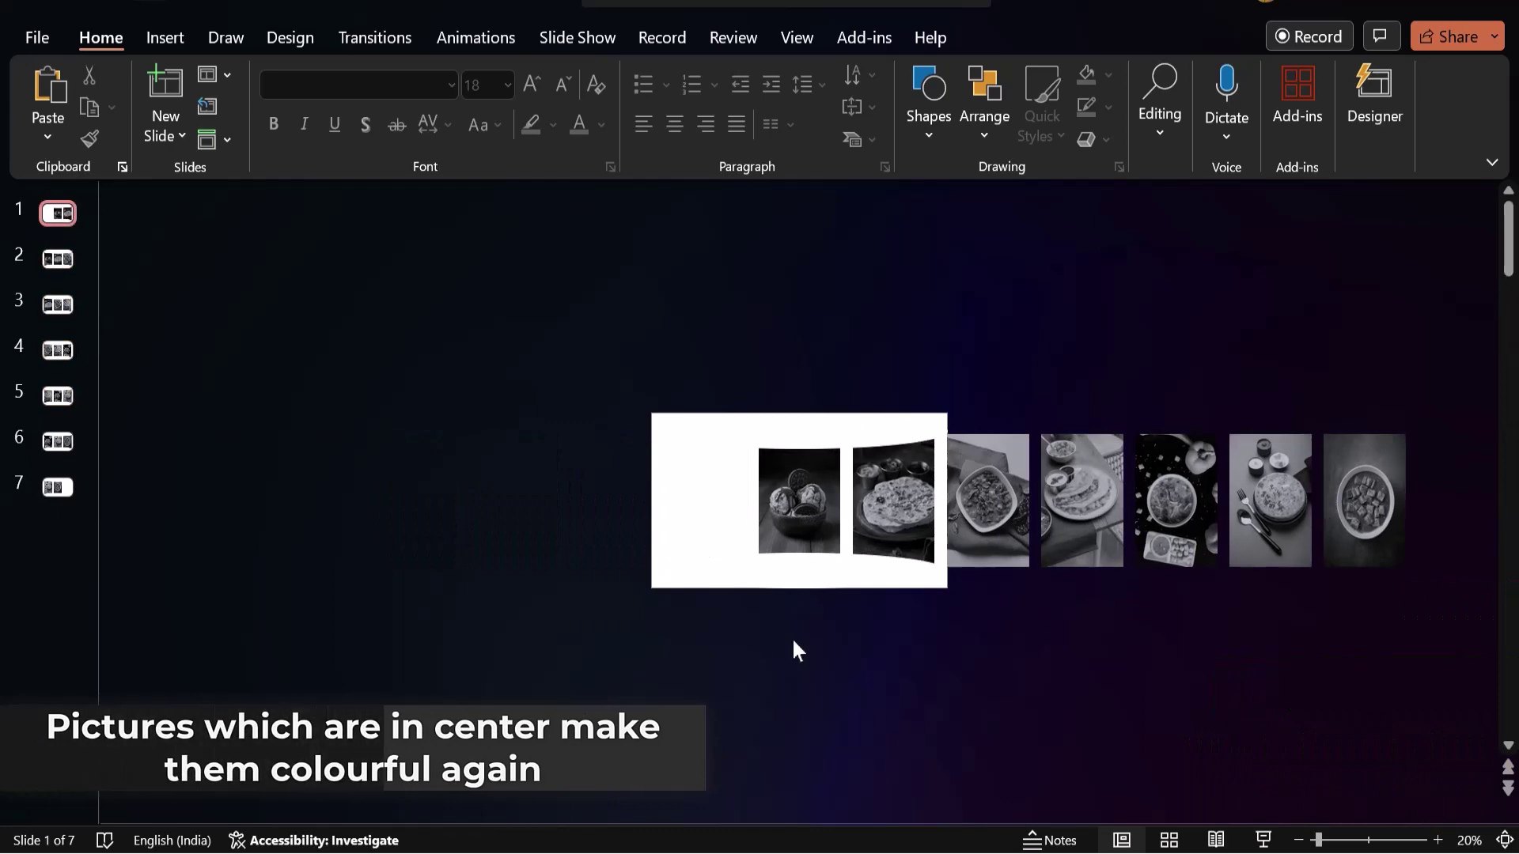
left_click(443, 514)
left_click(242, 74)
left_click(278, 514)
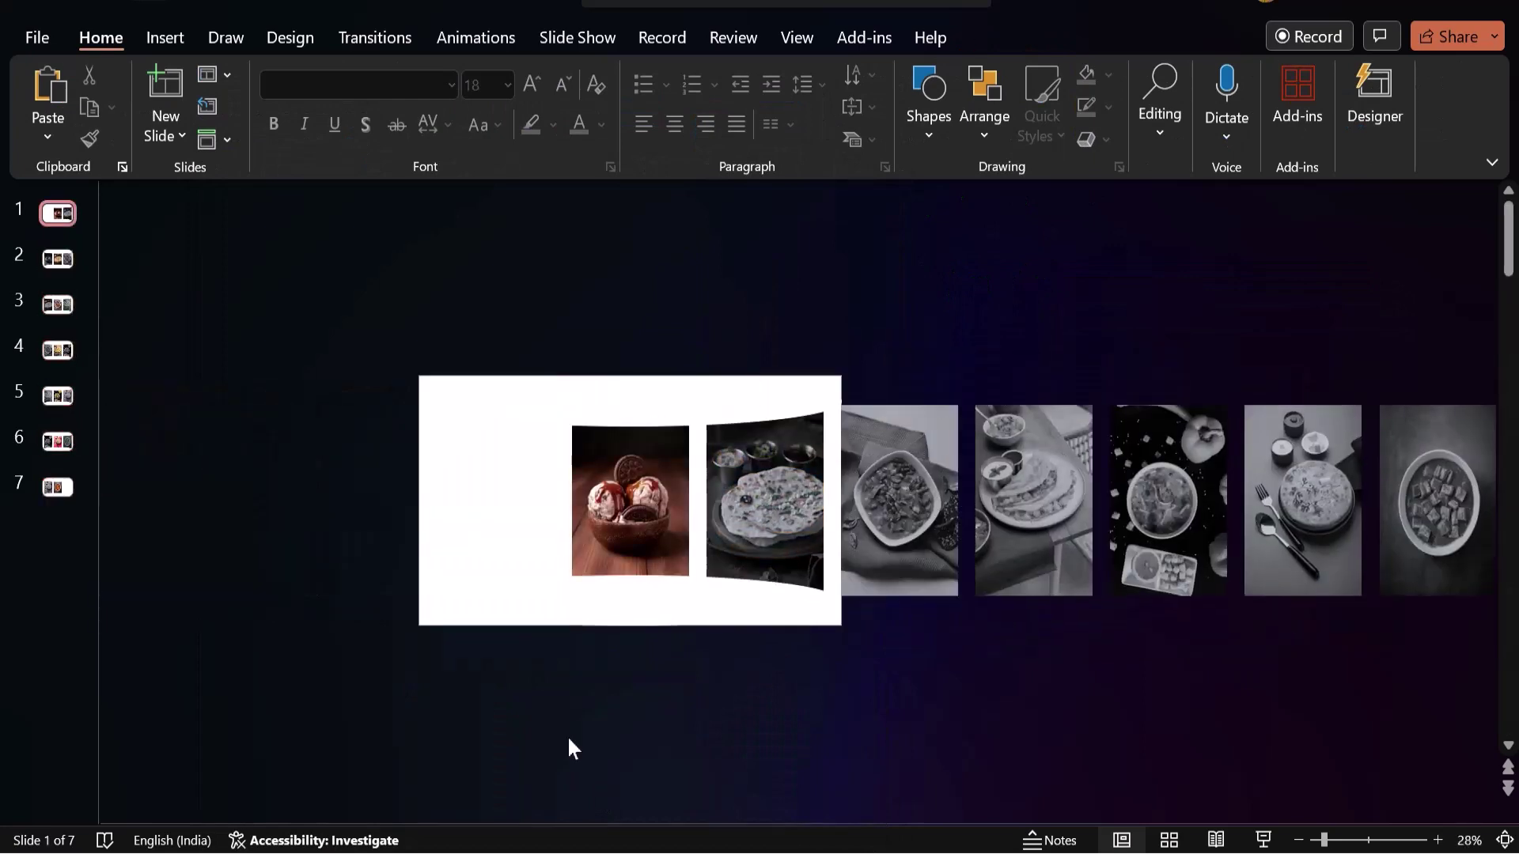
key("F5")
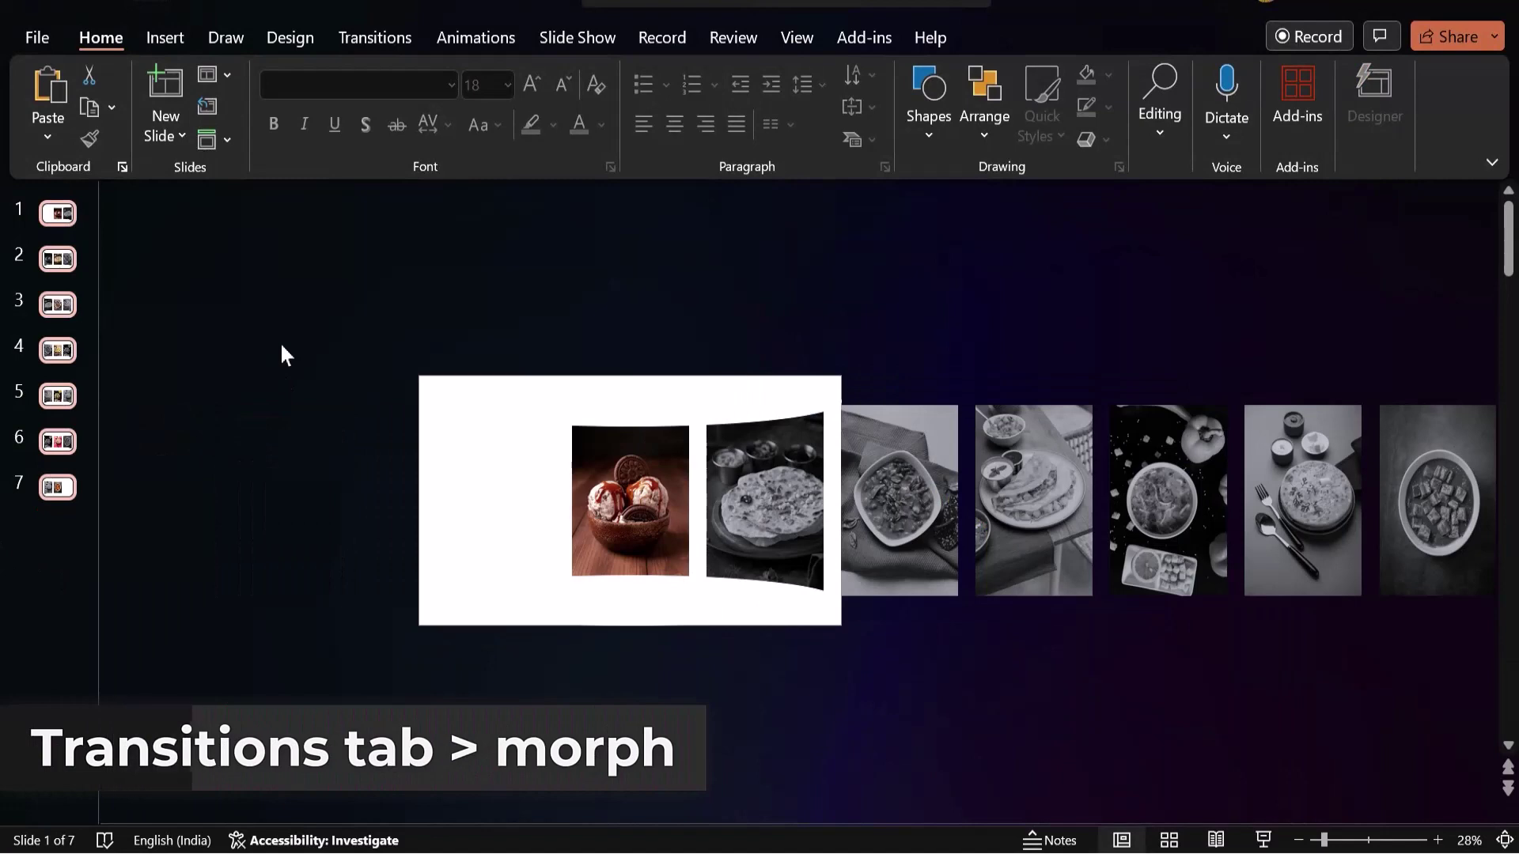
- Apply the Morph transition to the slides and preview it as a slide show
left_click(396, 37)
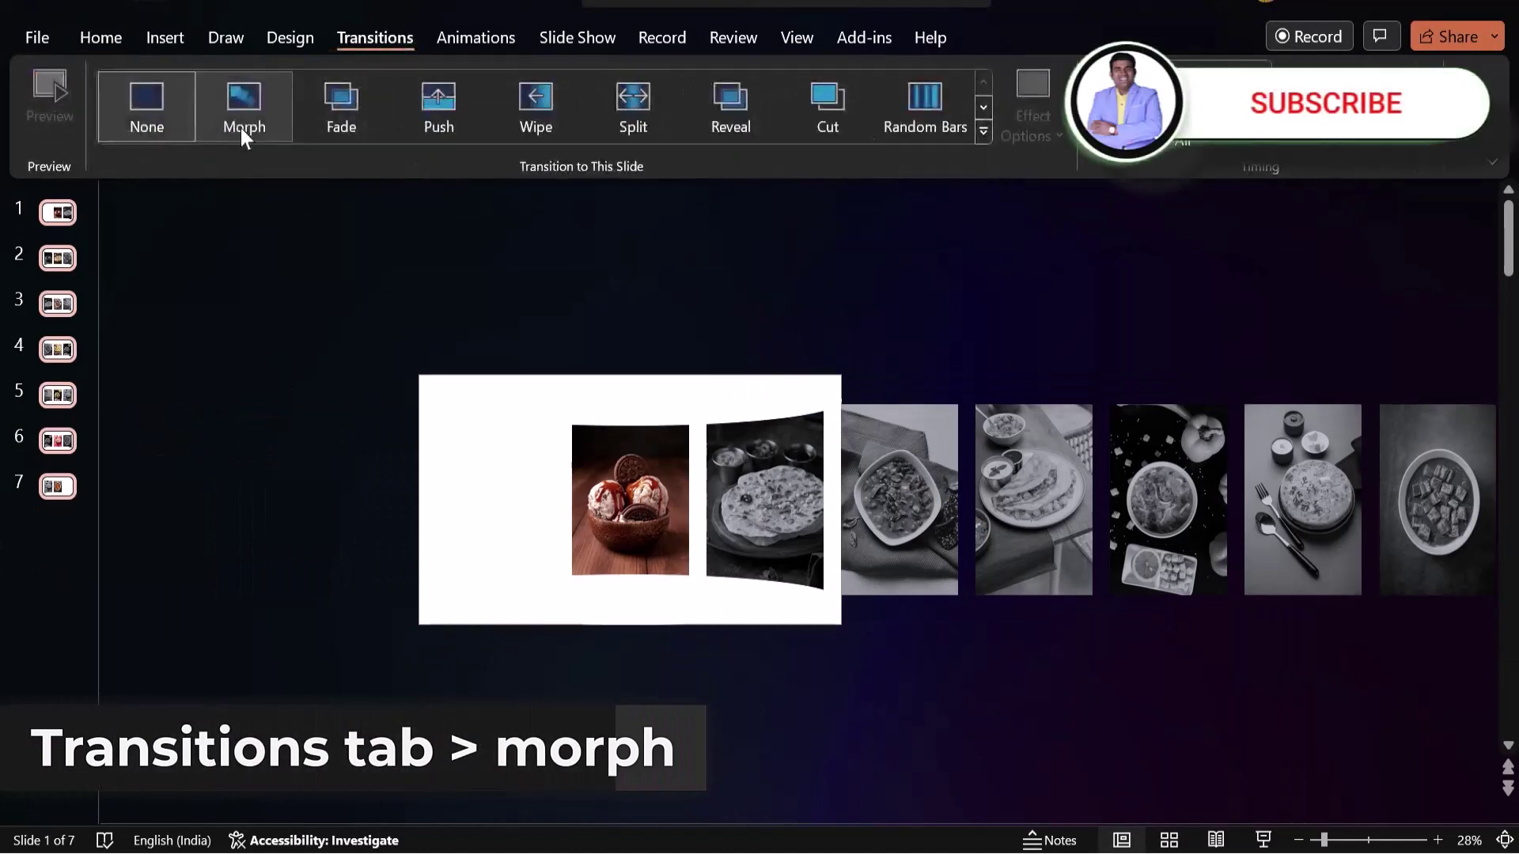
left_click(240, 128)
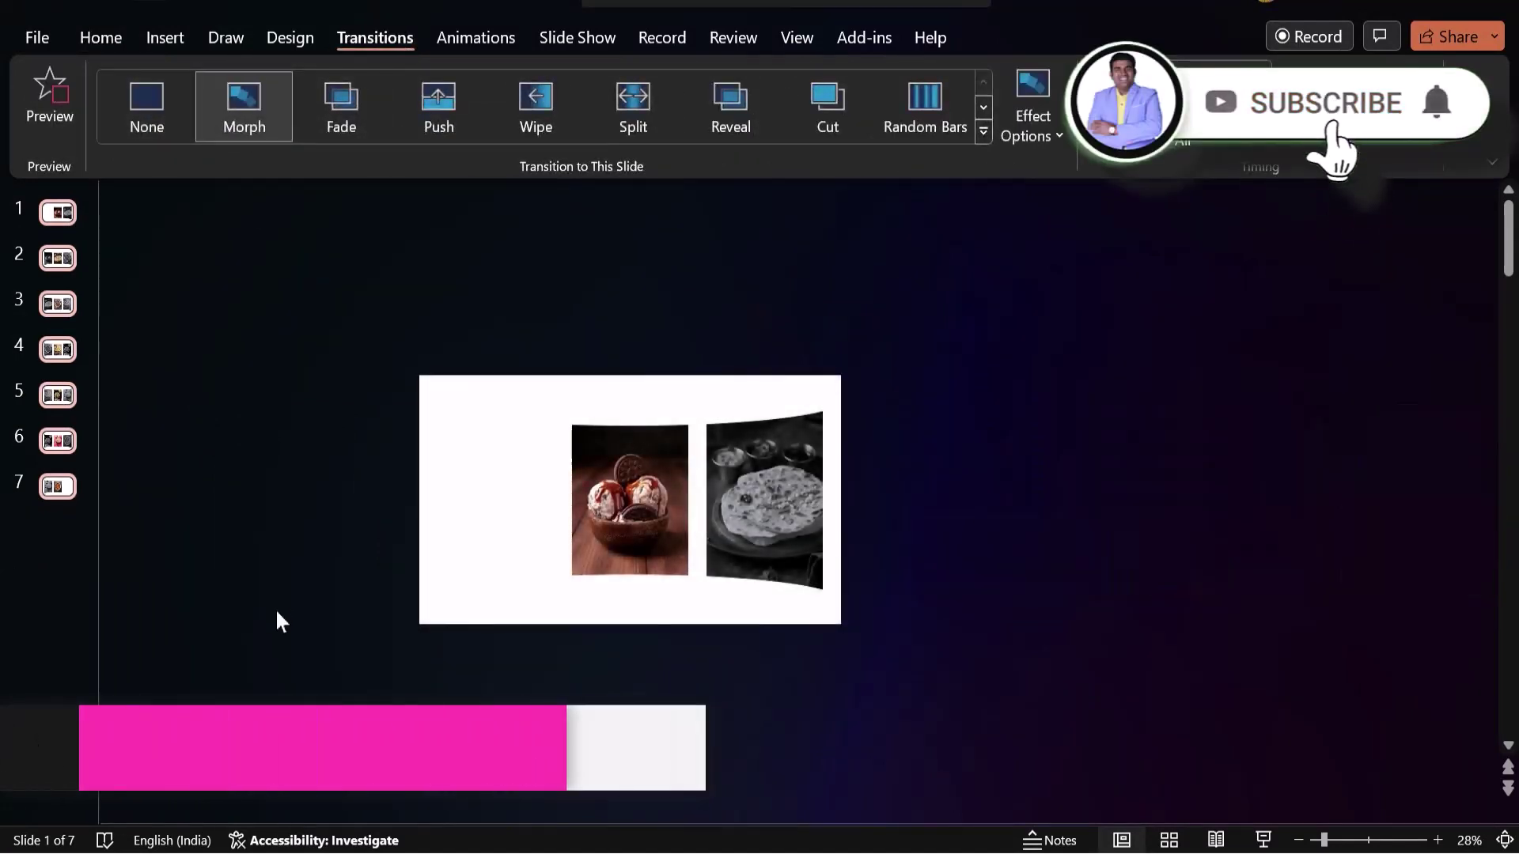
key("F5")
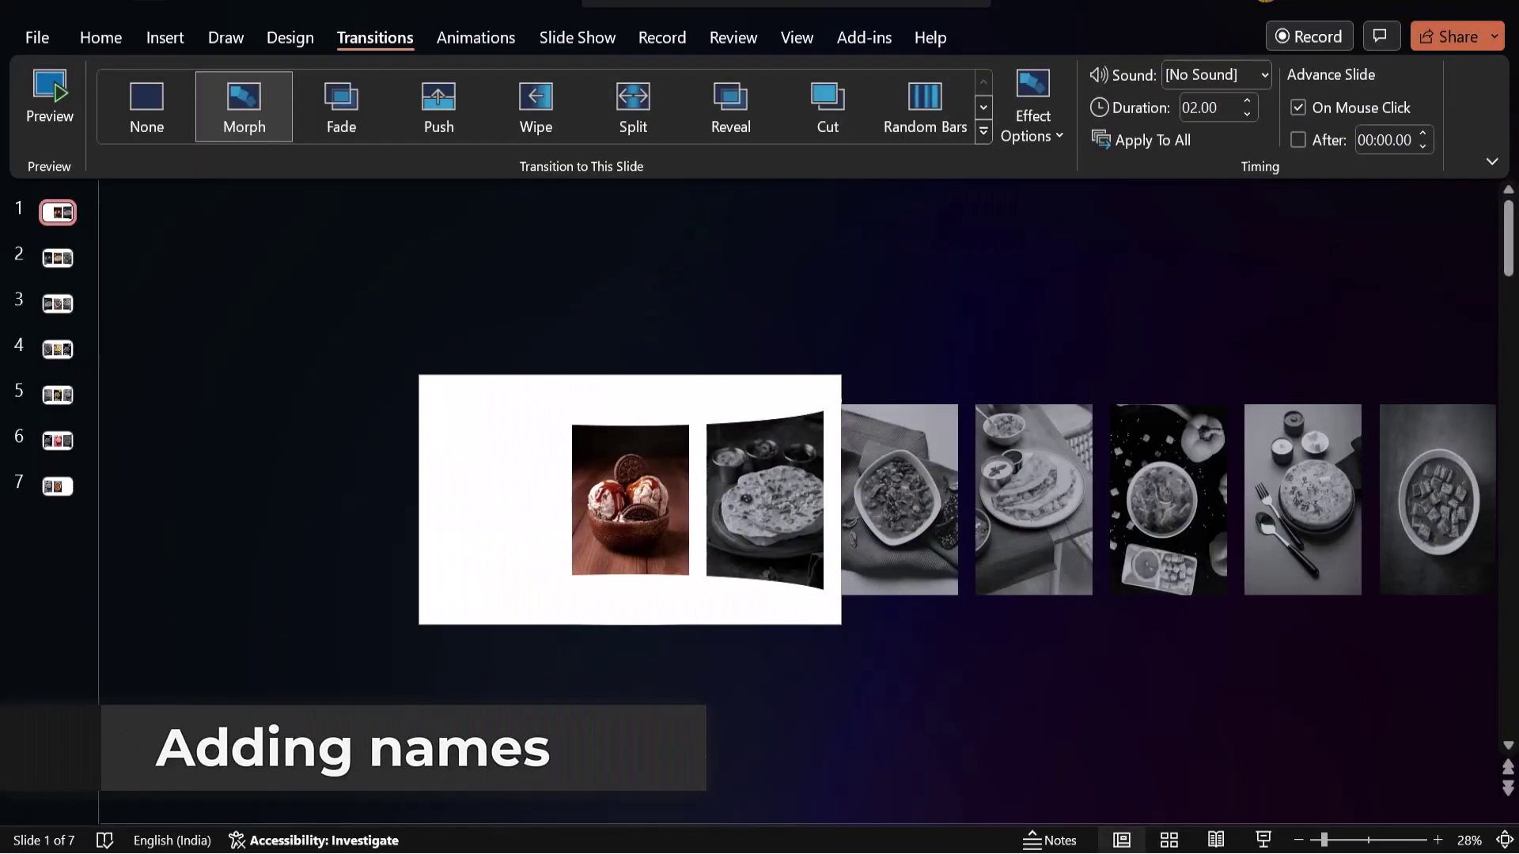
- Insert a text box above the ice-cream photo for the MENU heading
scroll(572, 529, "up", 2, "ctrl")
scroll(572, 529, "up", 1, "ctrl")
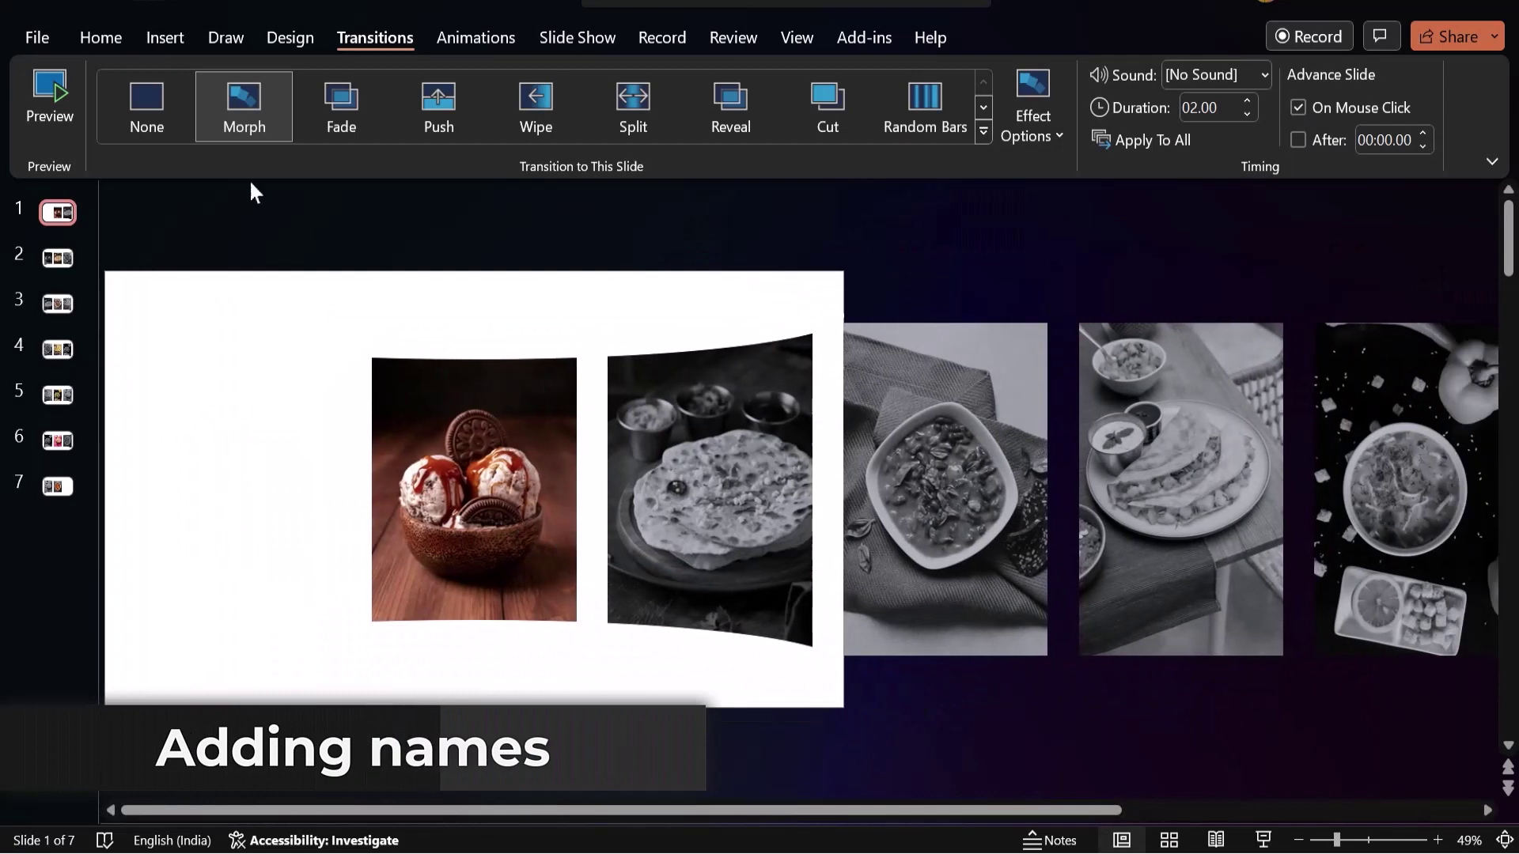
left_click(101, 37)
left_click(157, 41)
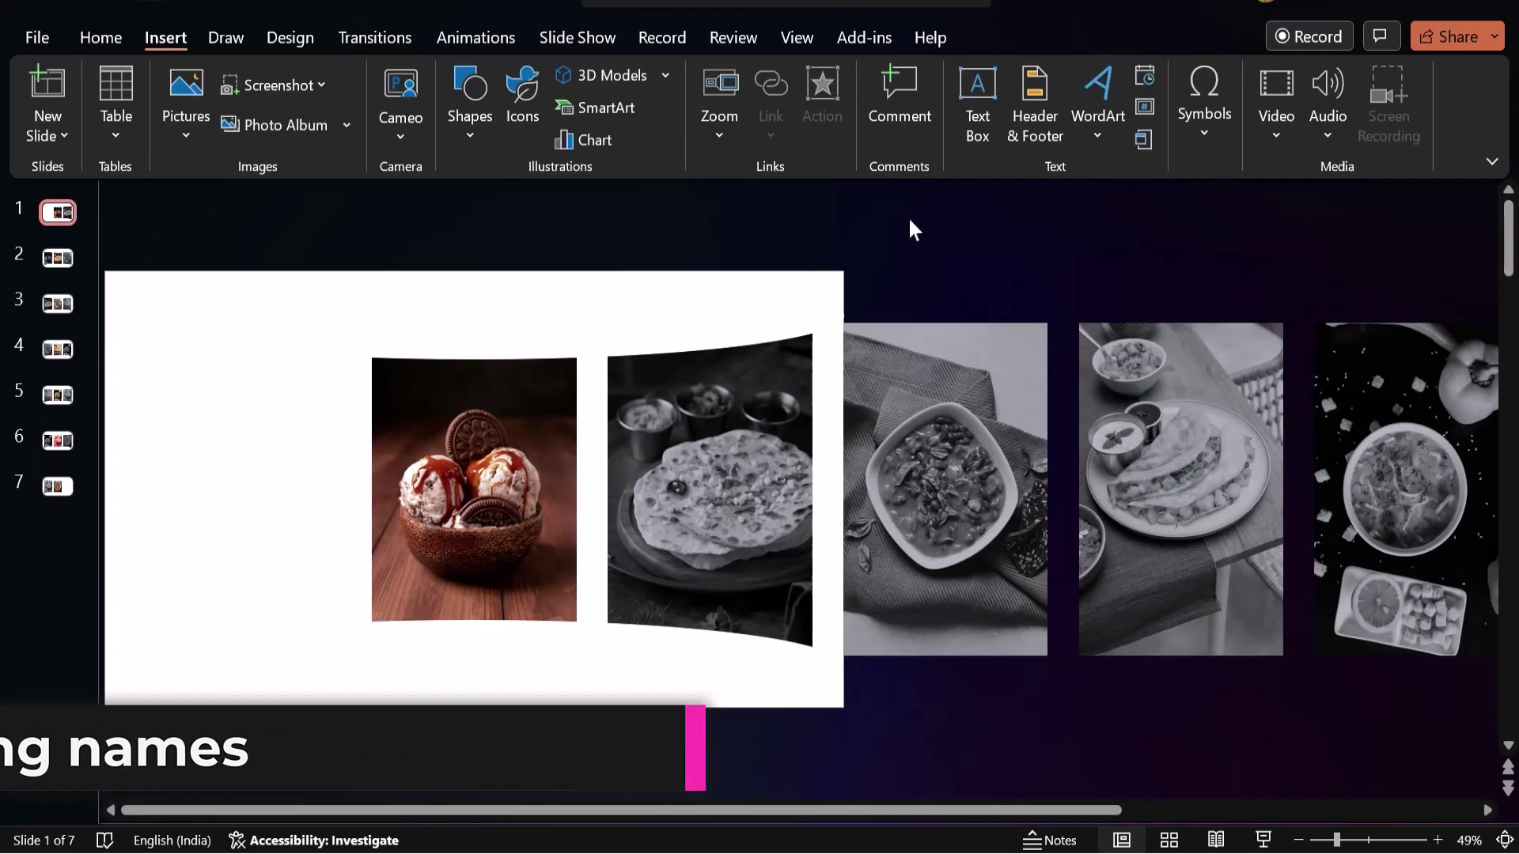
left_click(979, 111)
left_click_drag(533, 341, 531, 338)
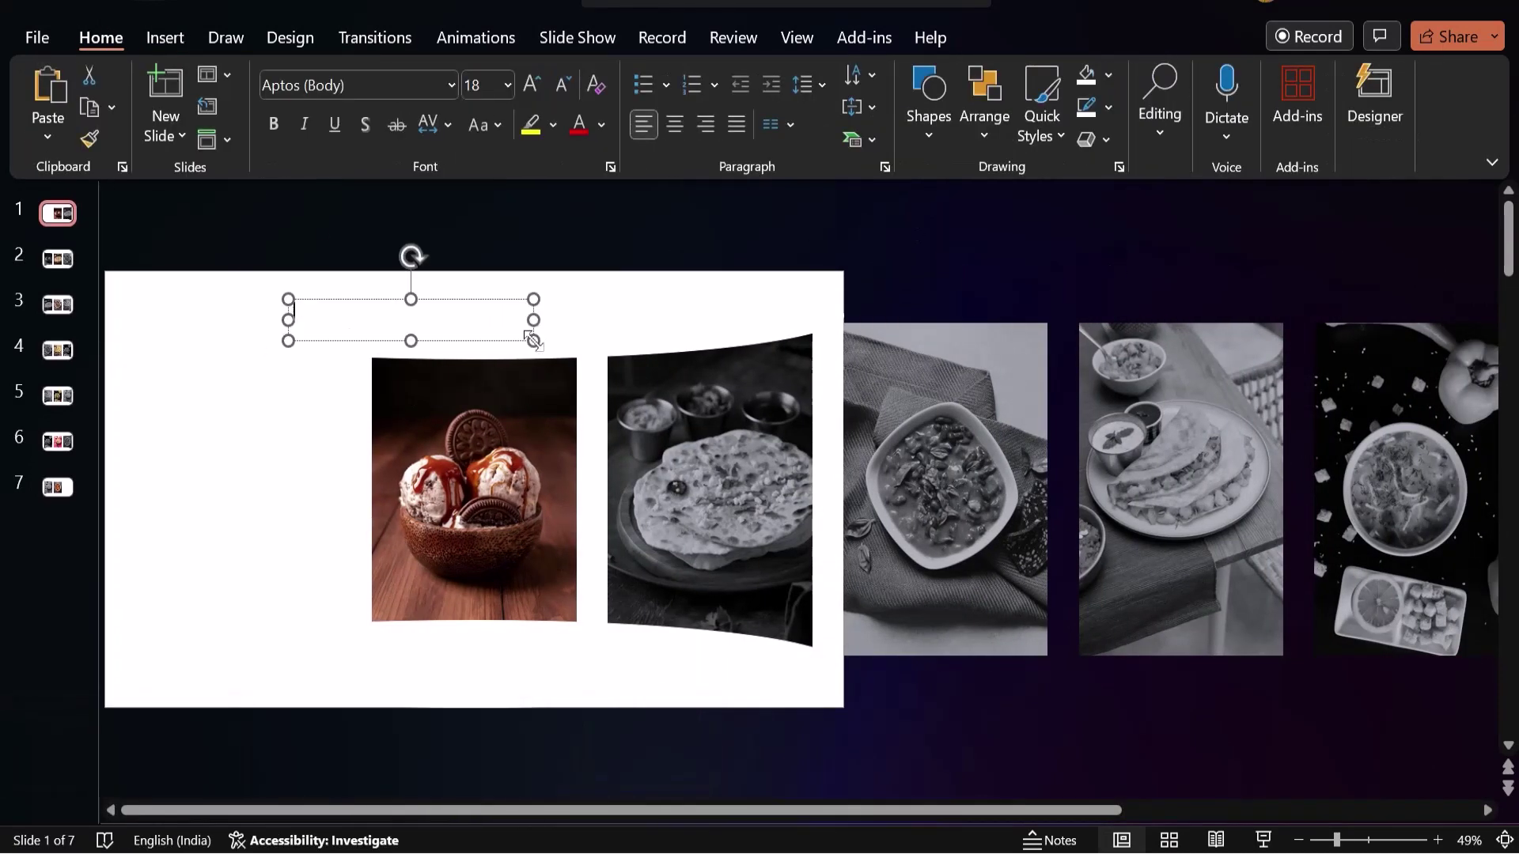
- Format the MENU heading as Aharoni 48 pt, centred horizontally on the slide
left_click(507, 85)
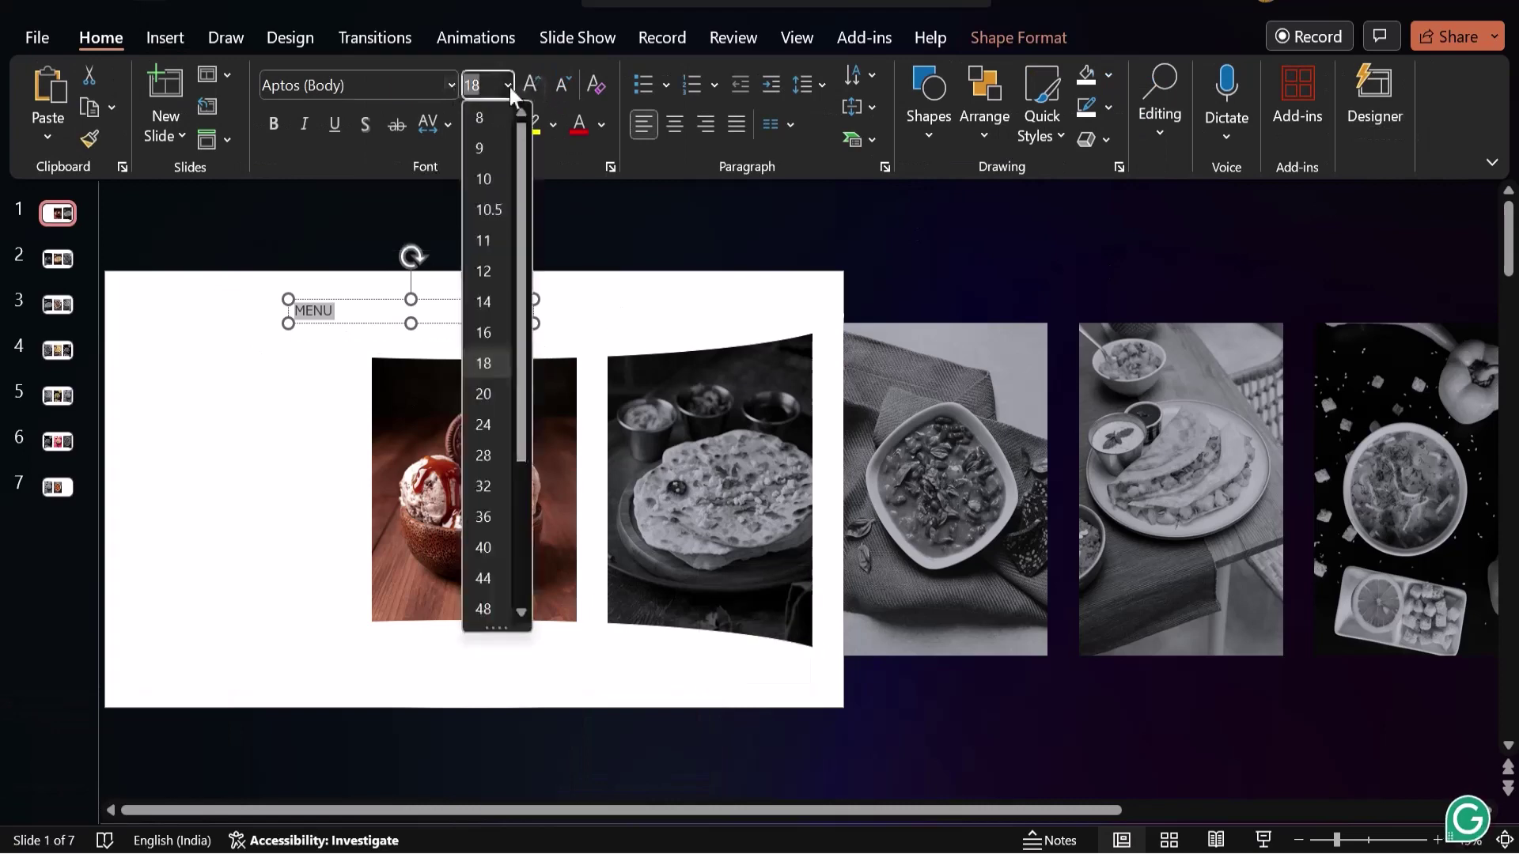
left_click(484, 609)
left_click(452, 85)
left_click(349, 401)
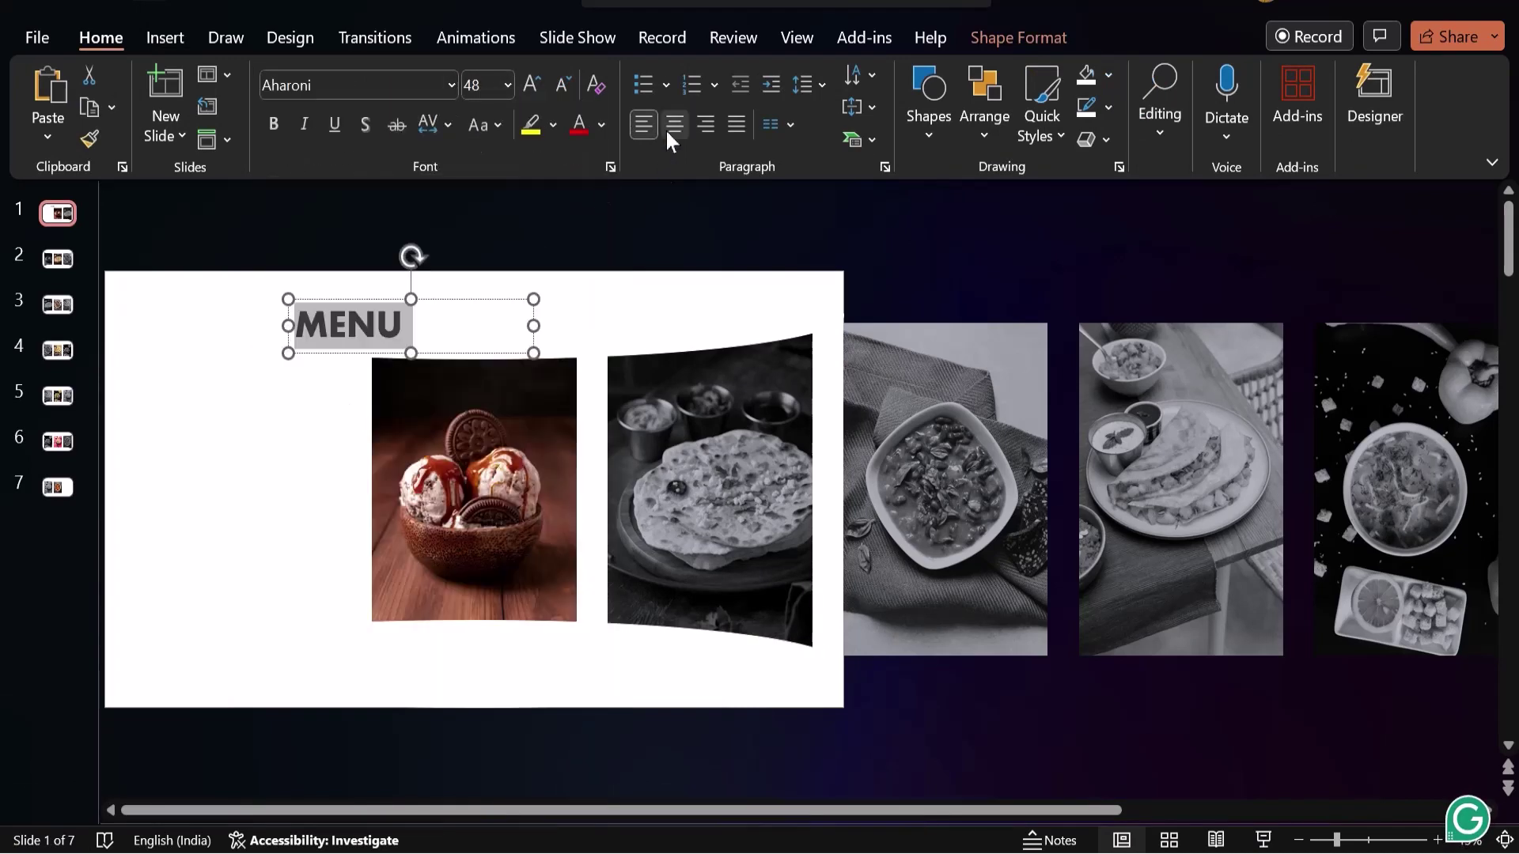
left_click(988, 134)
left_click(1184, 526)
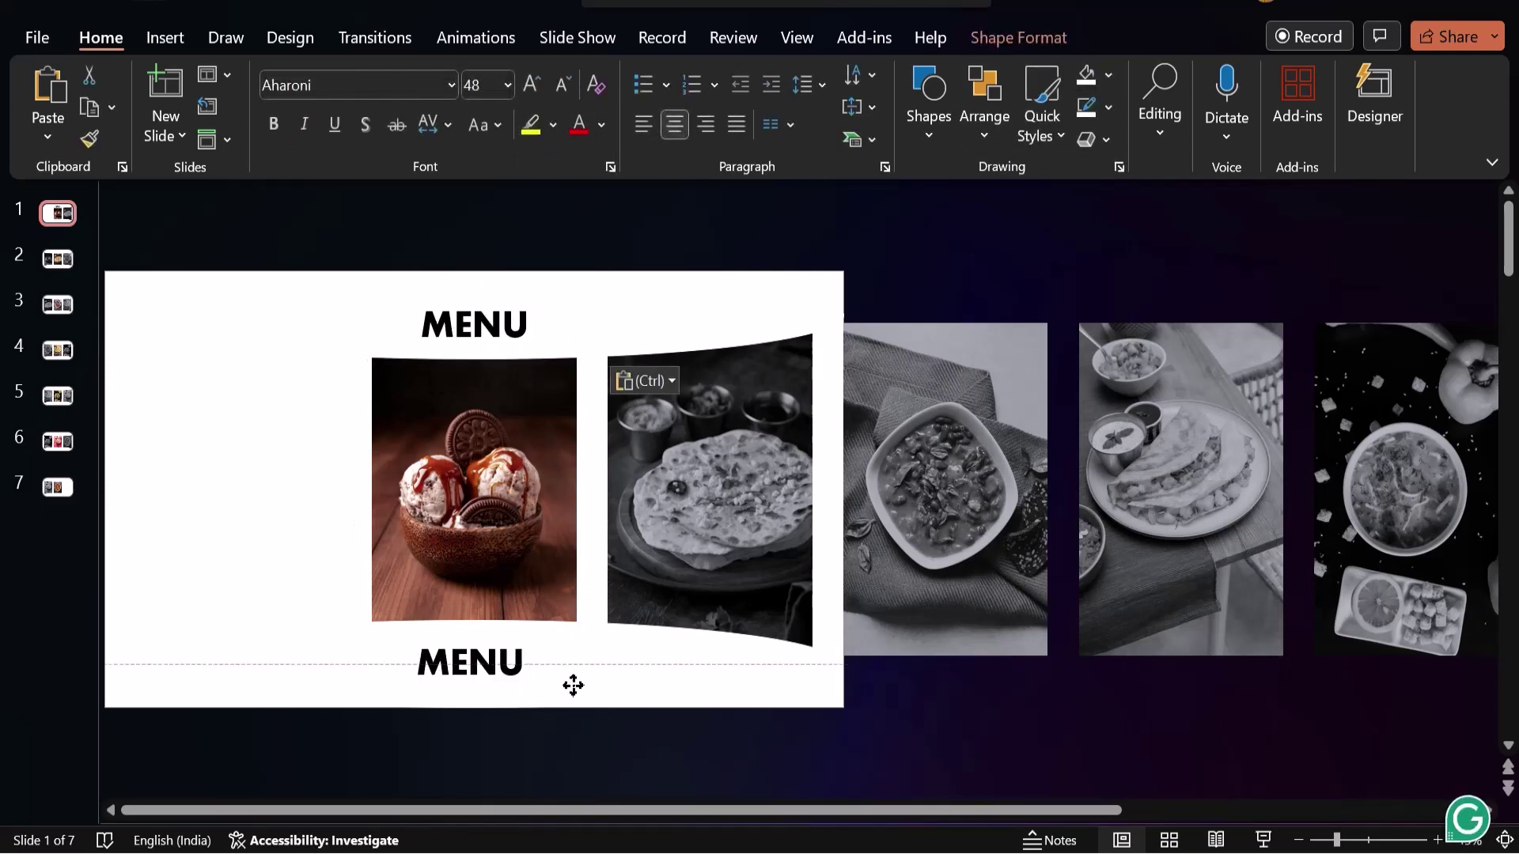
- Enter the dish captions 'Ice-Cream' and 'RajmAloo' under the centre photos
type("Ice-Cream")
left_click(537, 761)
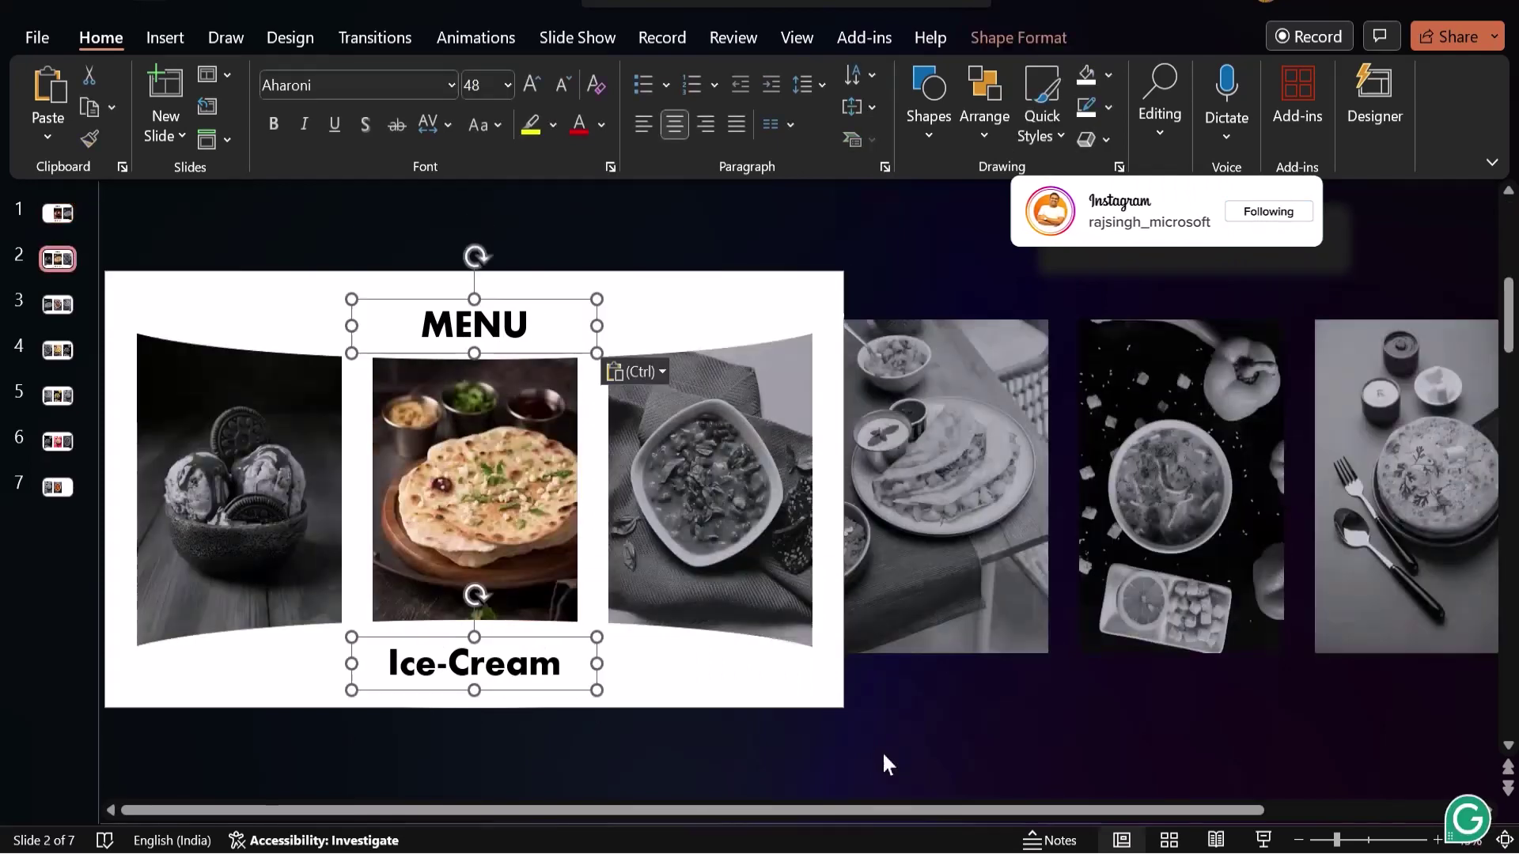
type("Rajm")
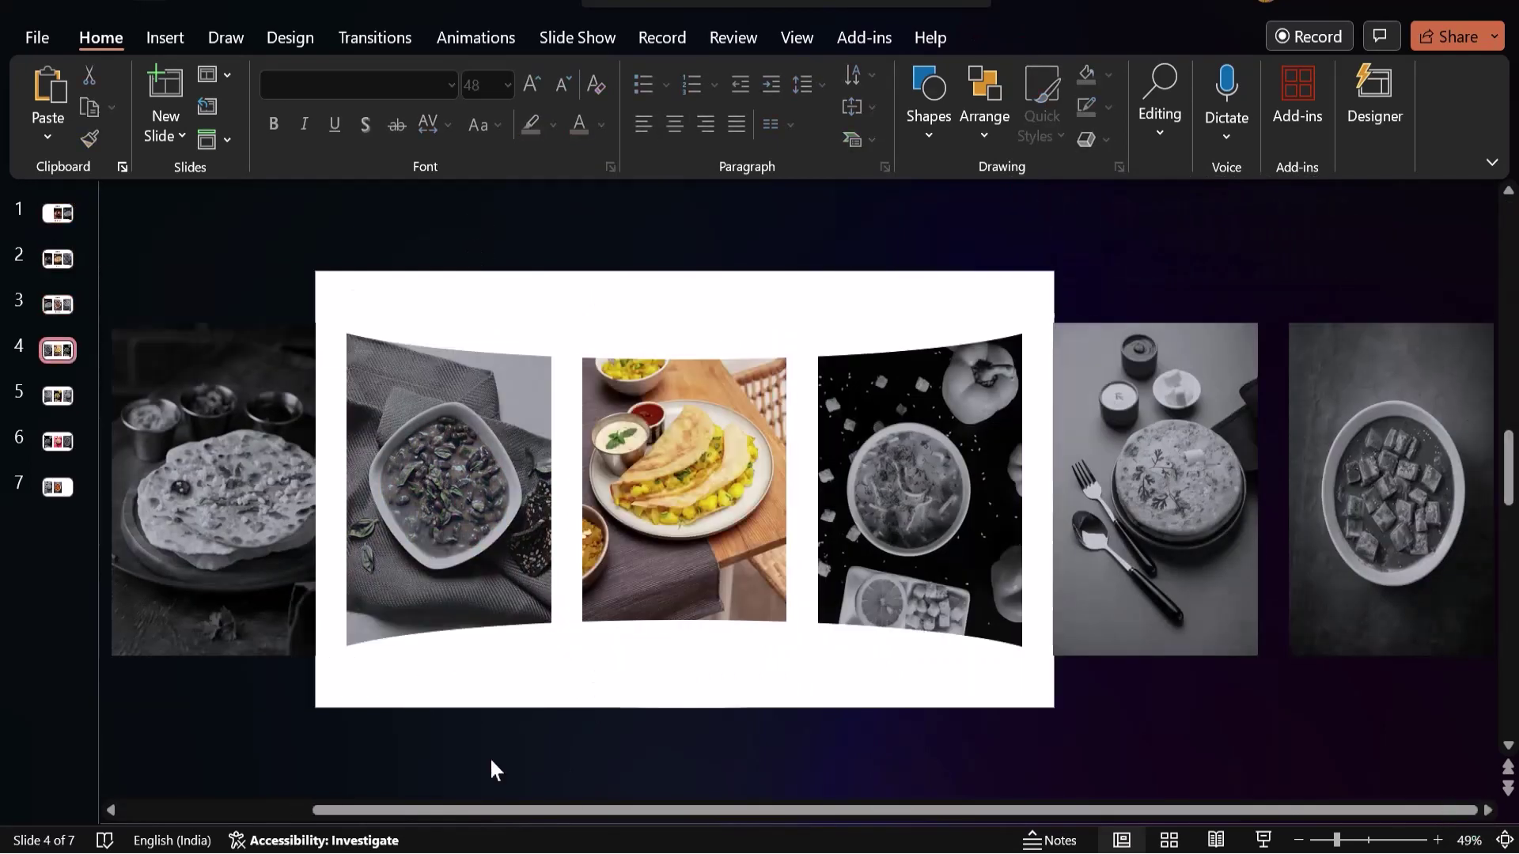
type("A")
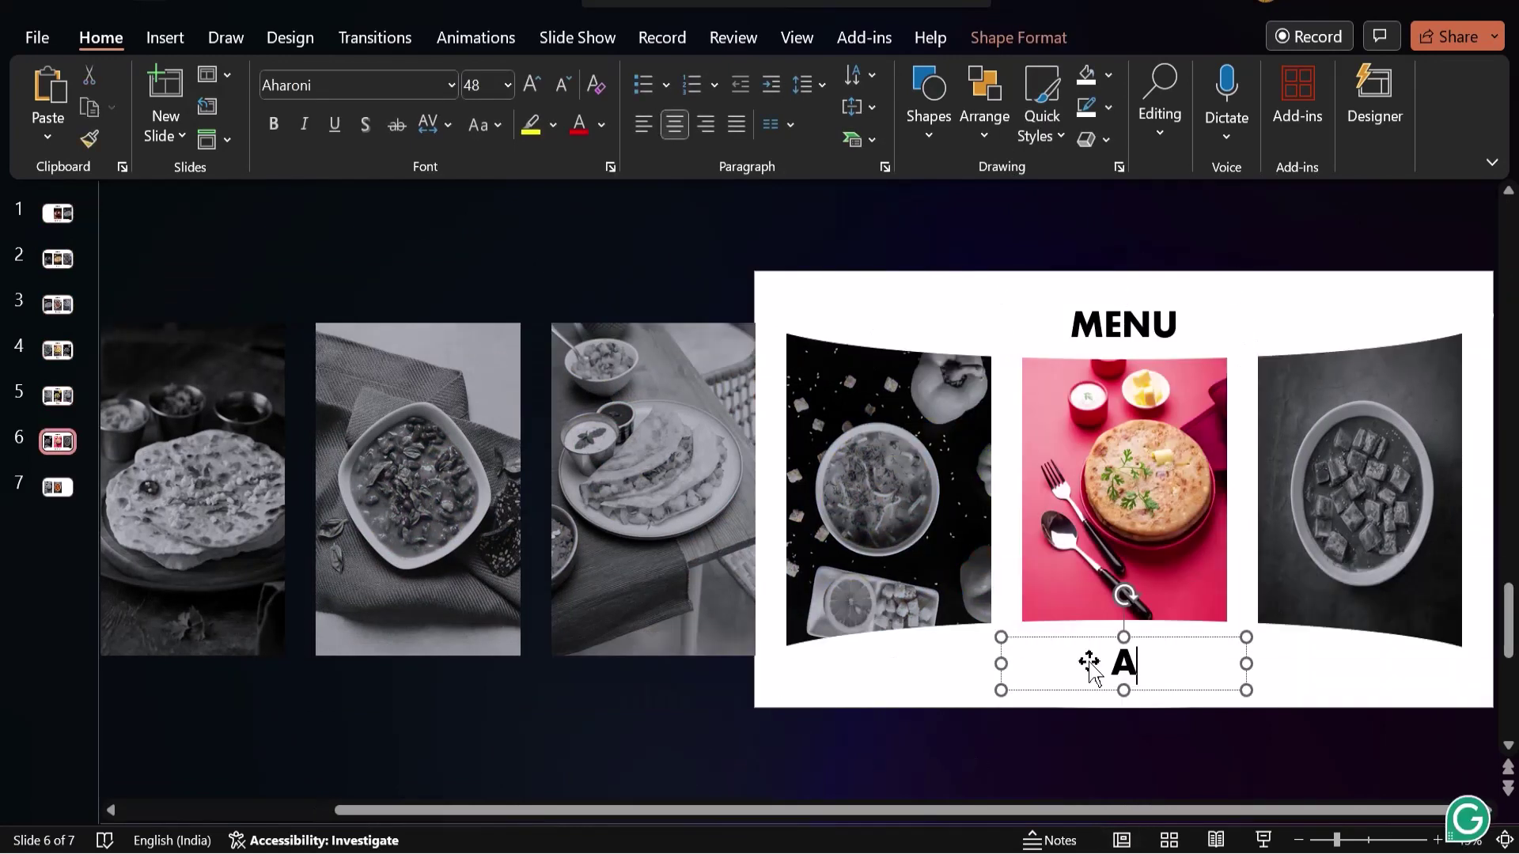
type("loo")
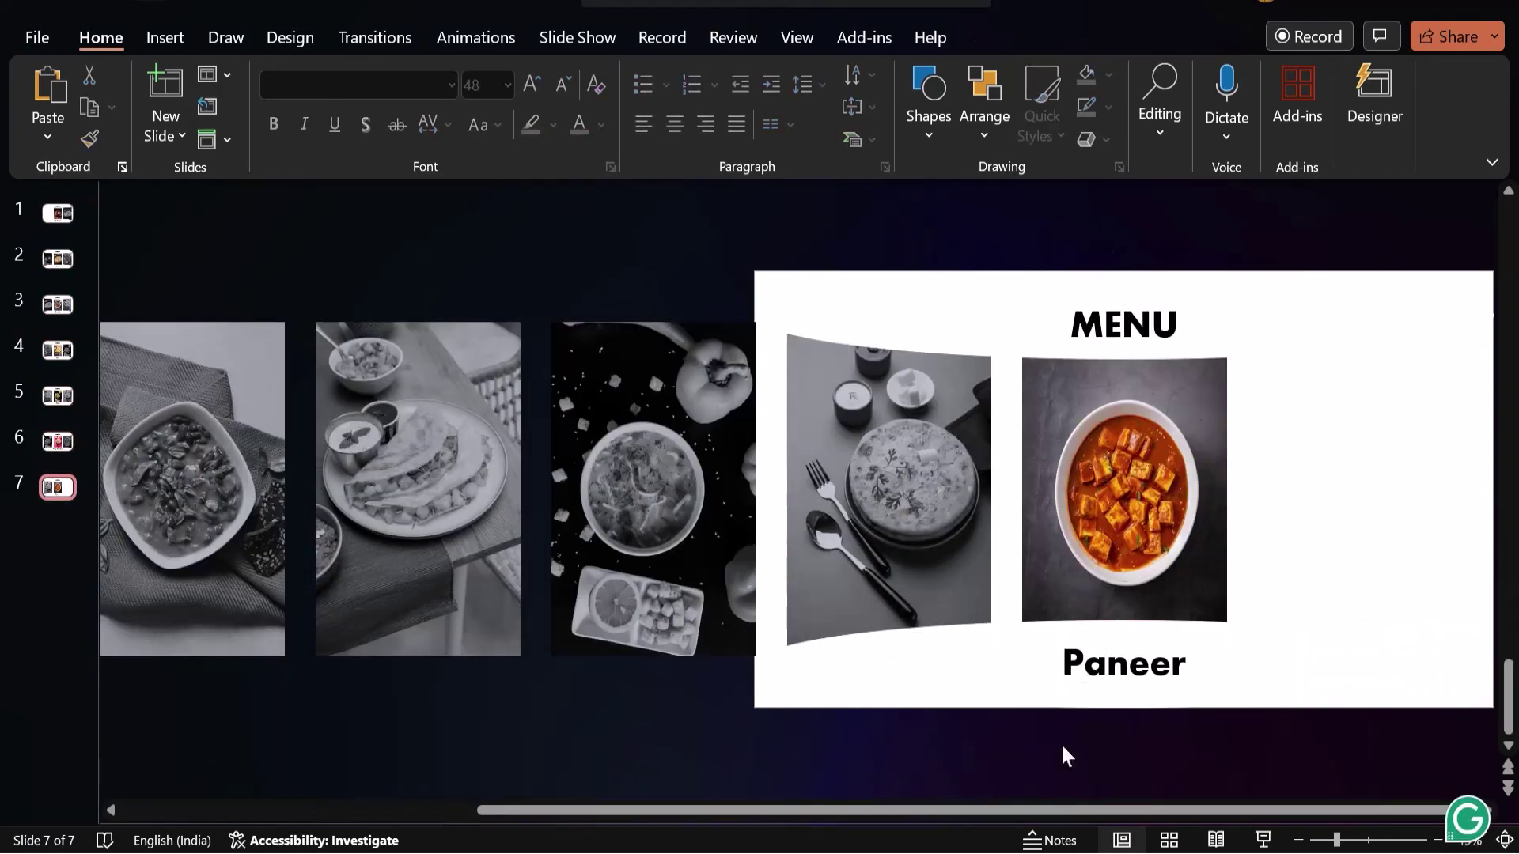
key("F5")
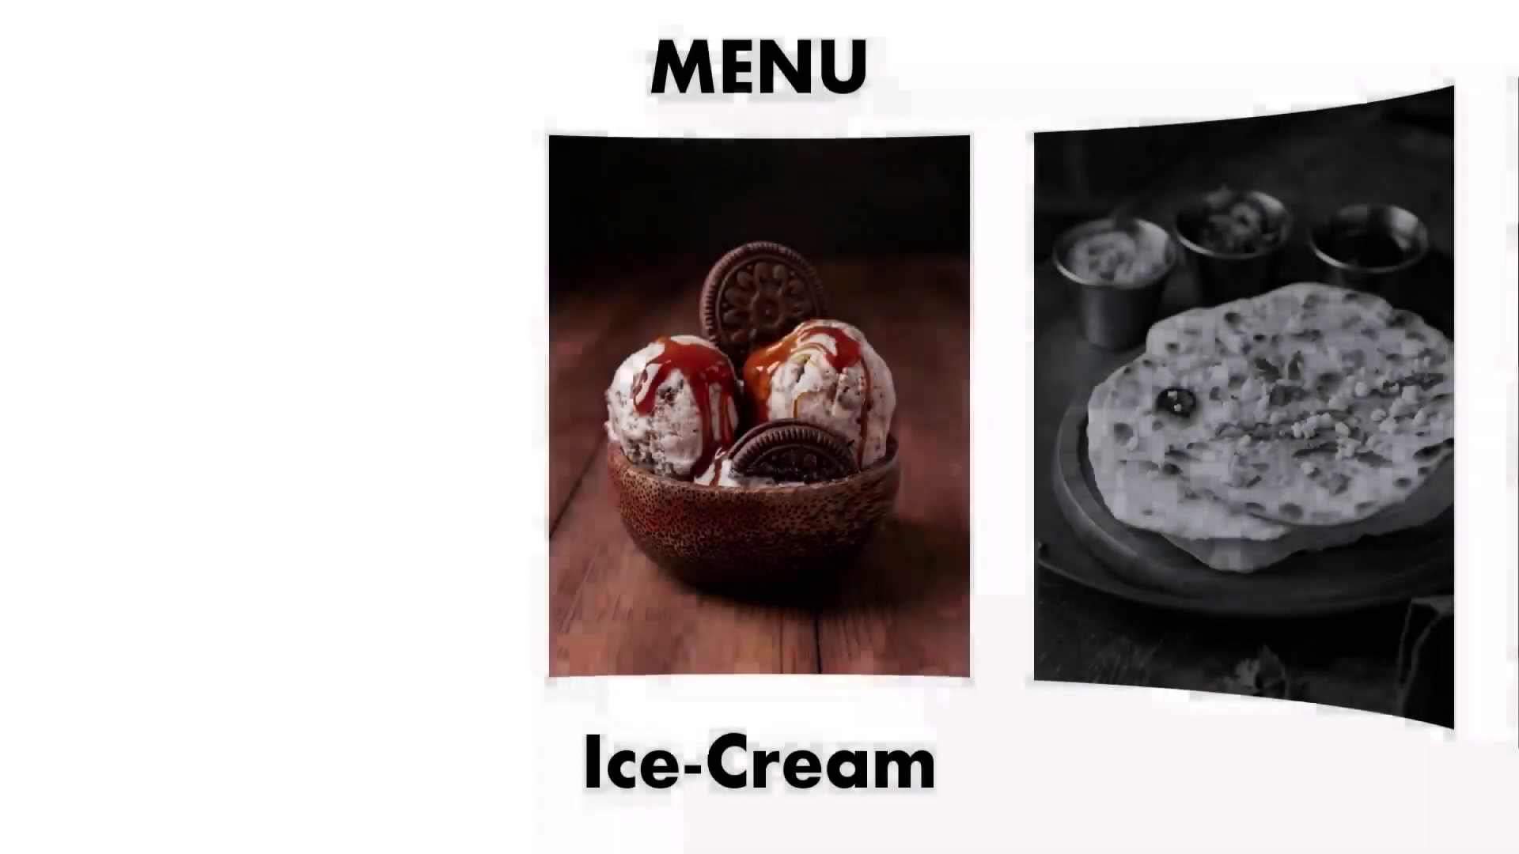
key("Right")
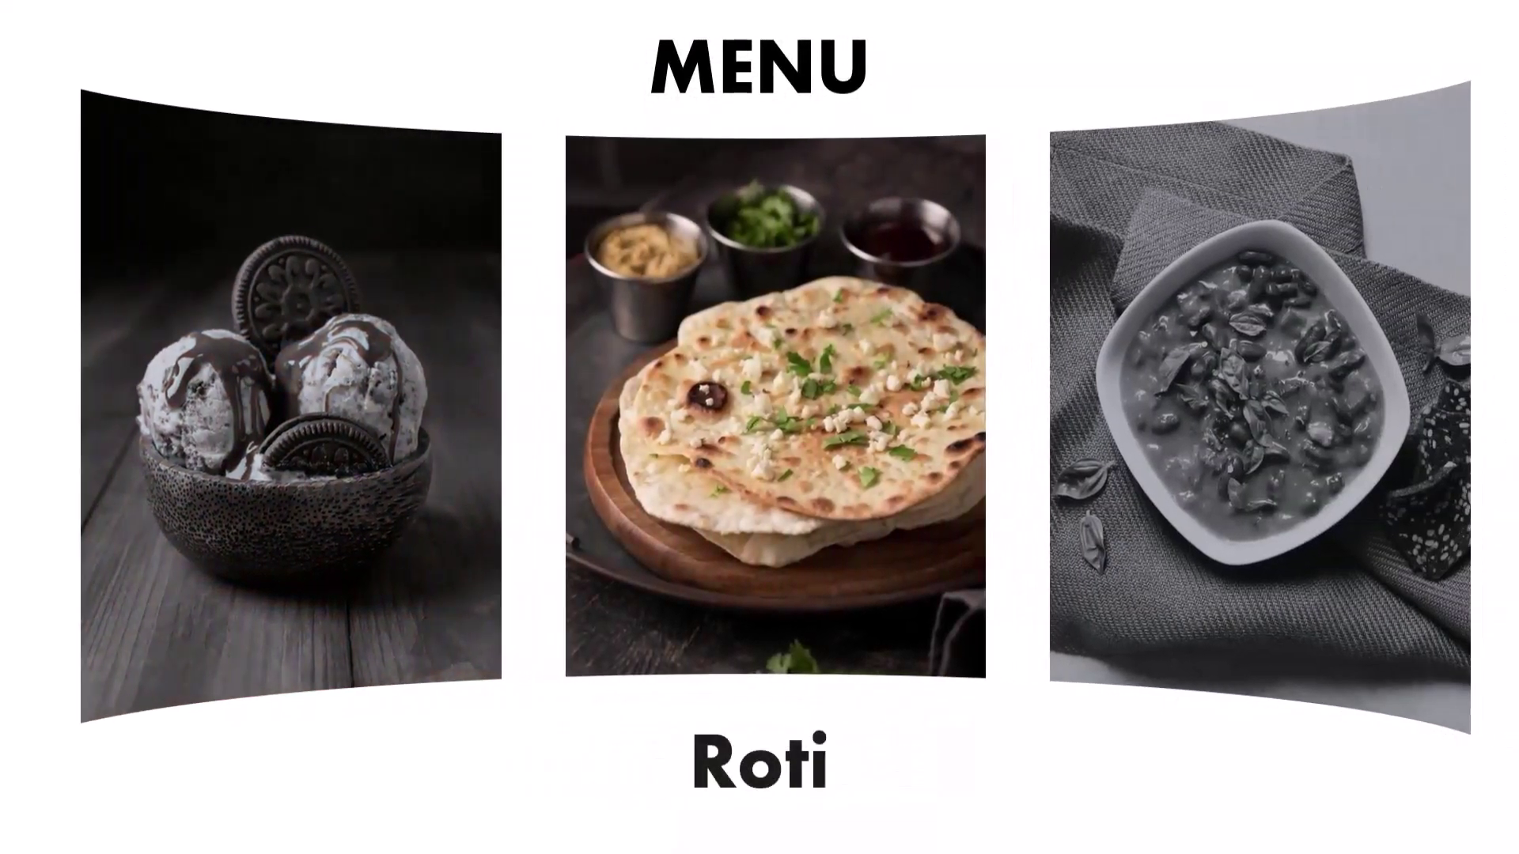
key("Right")
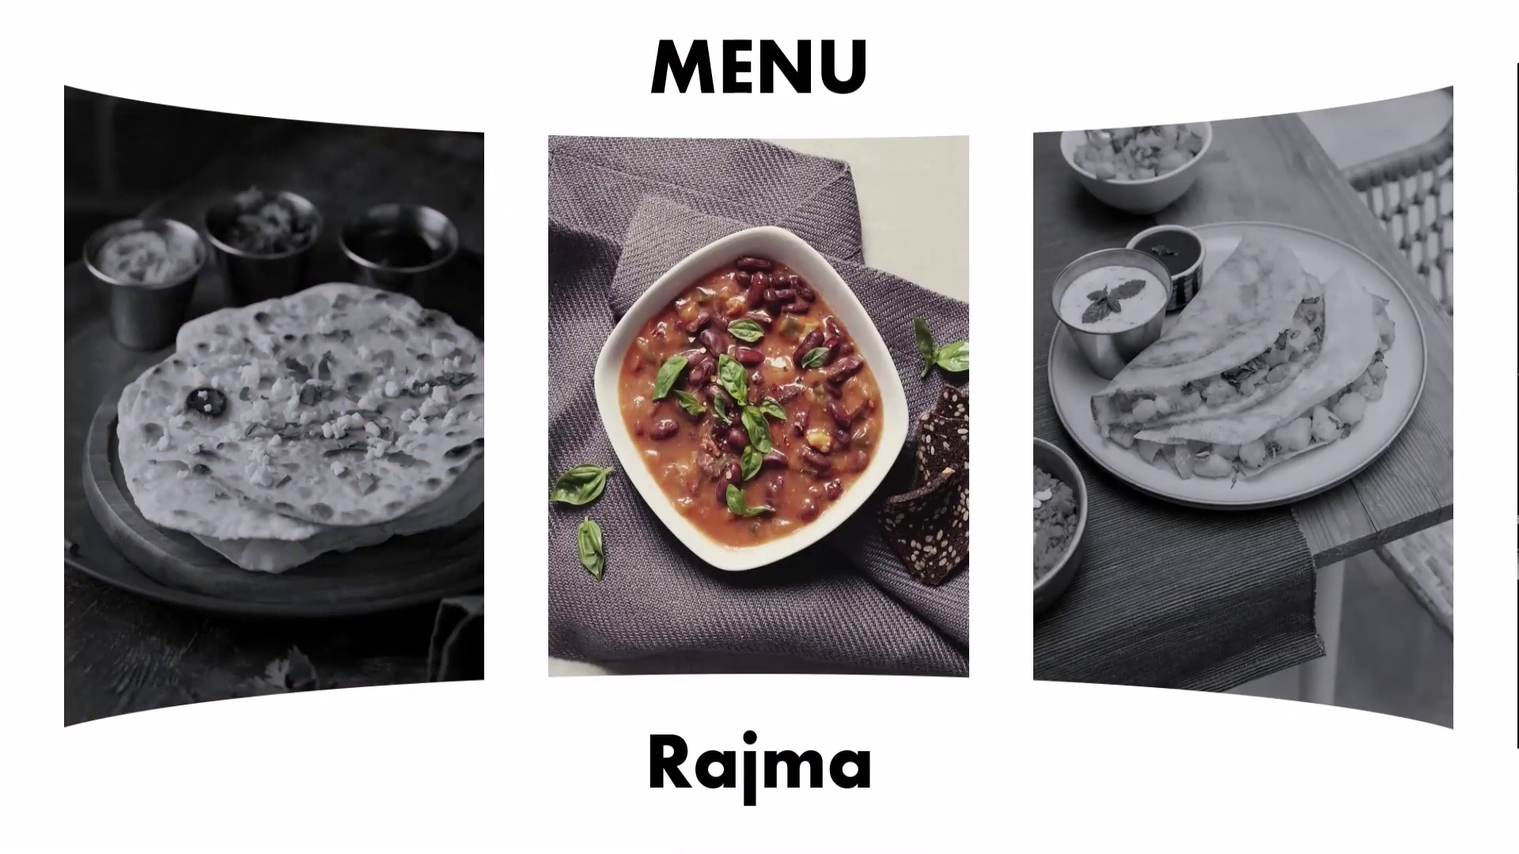
key("Escape")
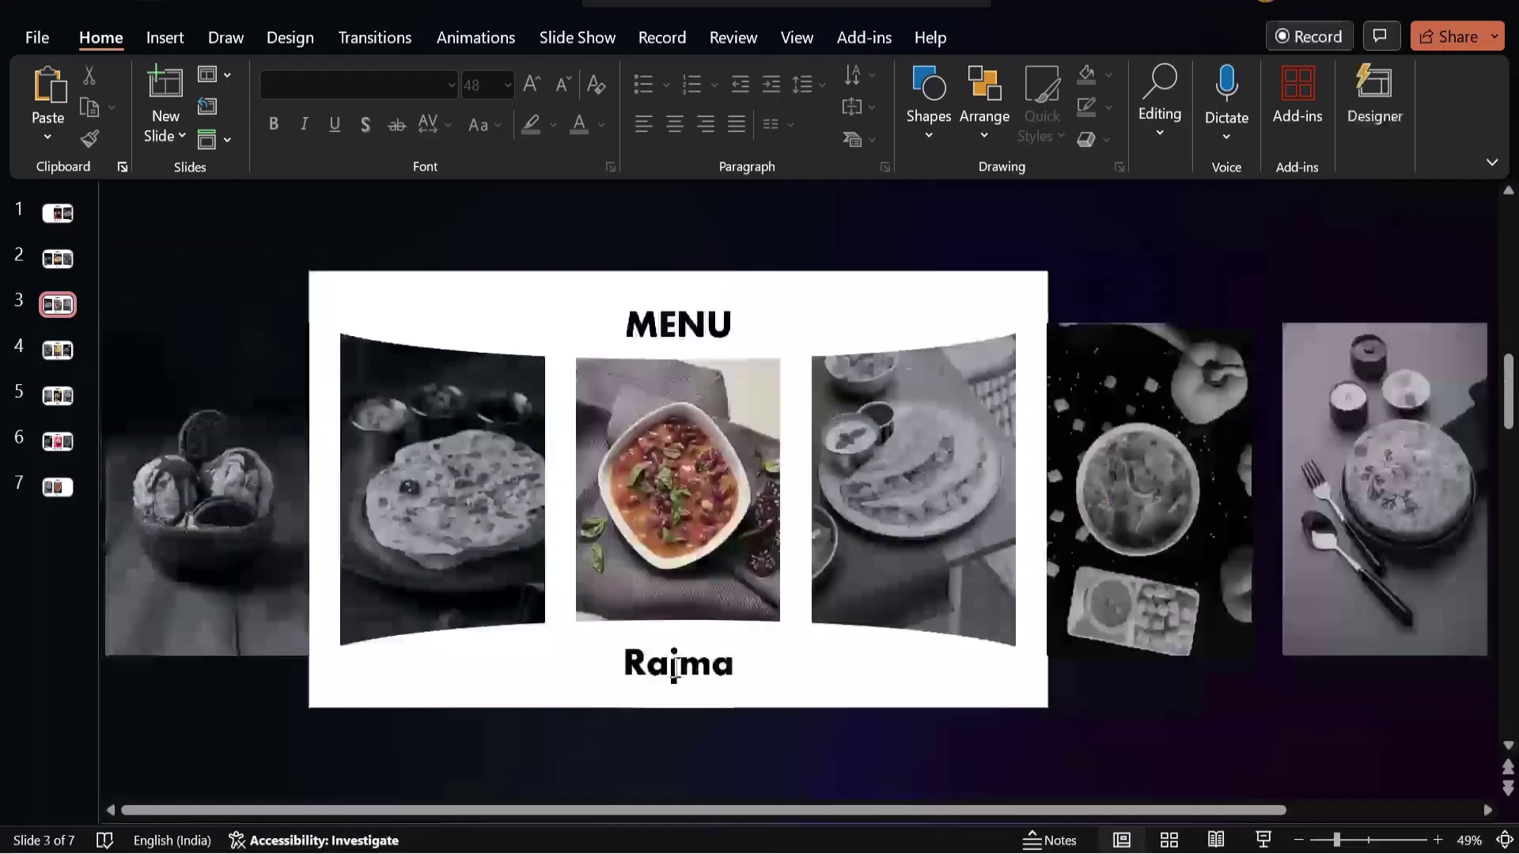
- Select the caption word Rajma for restyling
double_click(678, 663)
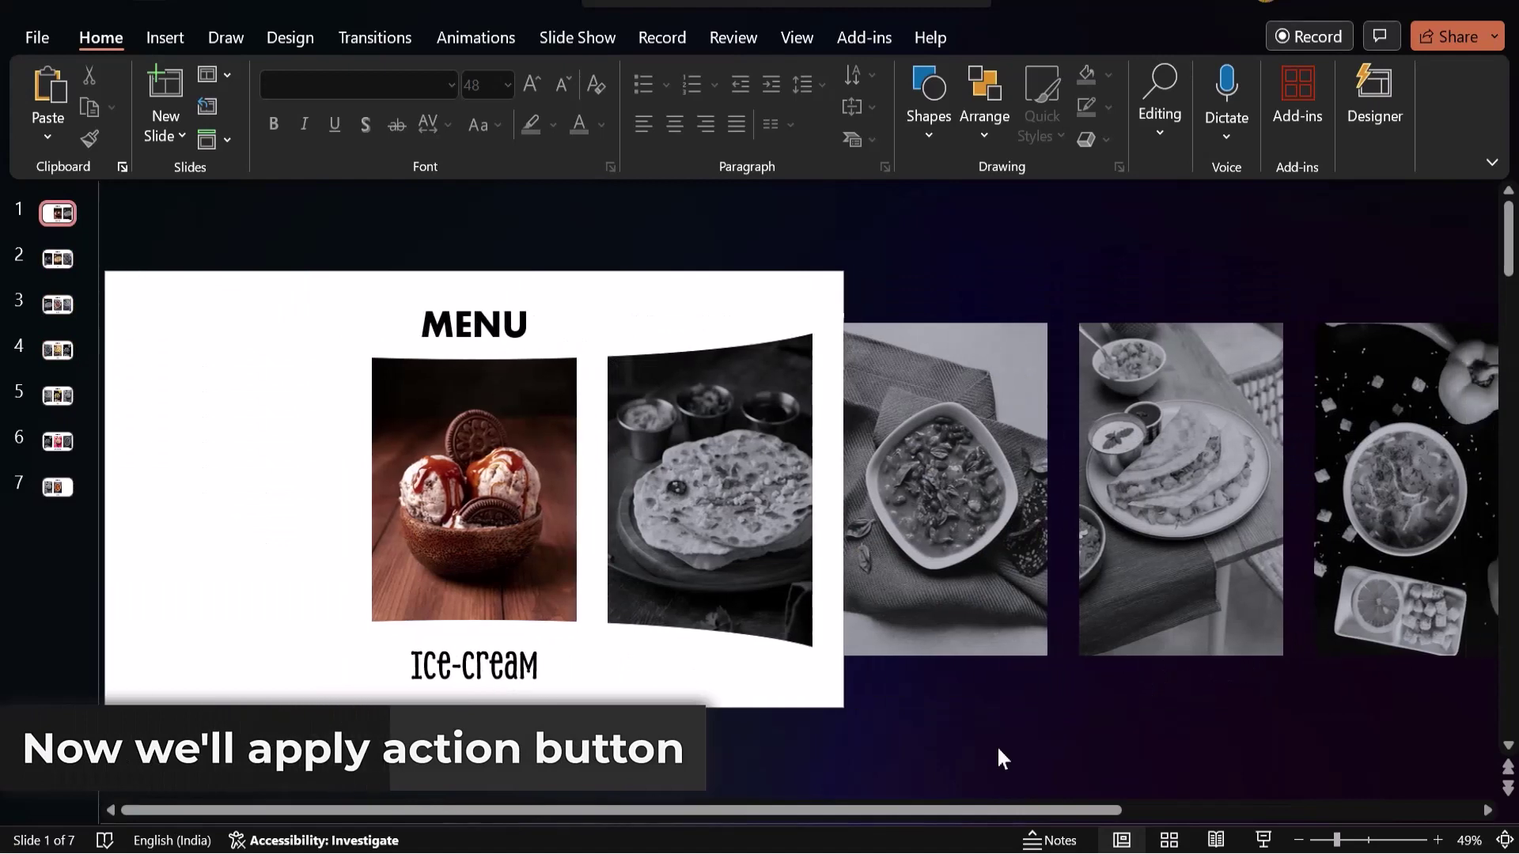
- Draw a line arrow at the thickest outline weight beside the Ice-Cream caption
left_click(914, 131)
left_click(941, 195)
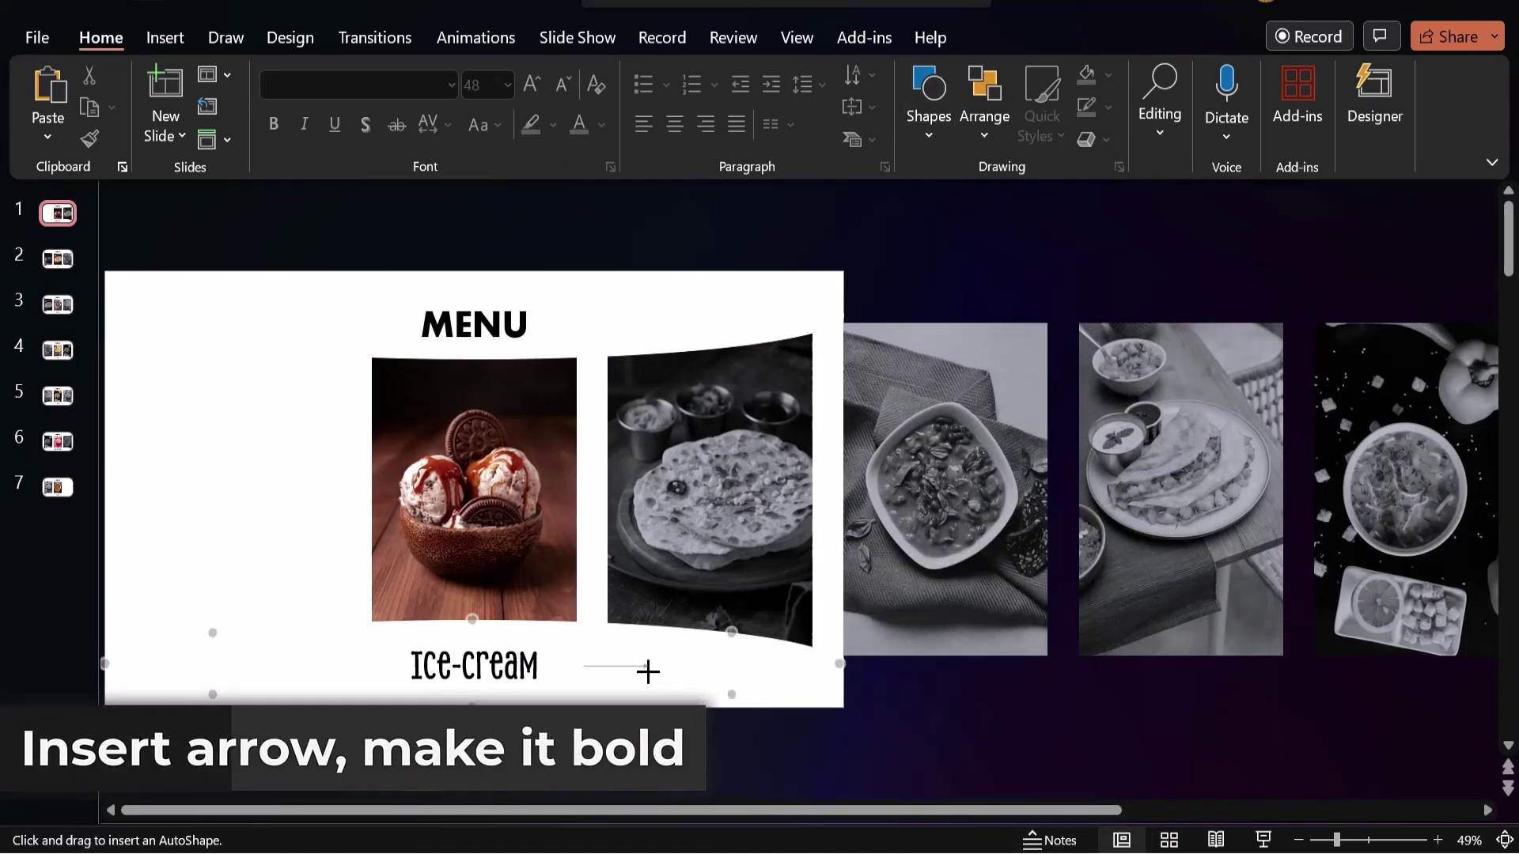
left_click_drag(648, 672, 648, 666)
left_click(470, 131)
key("Escape")
left_click(554, 107)
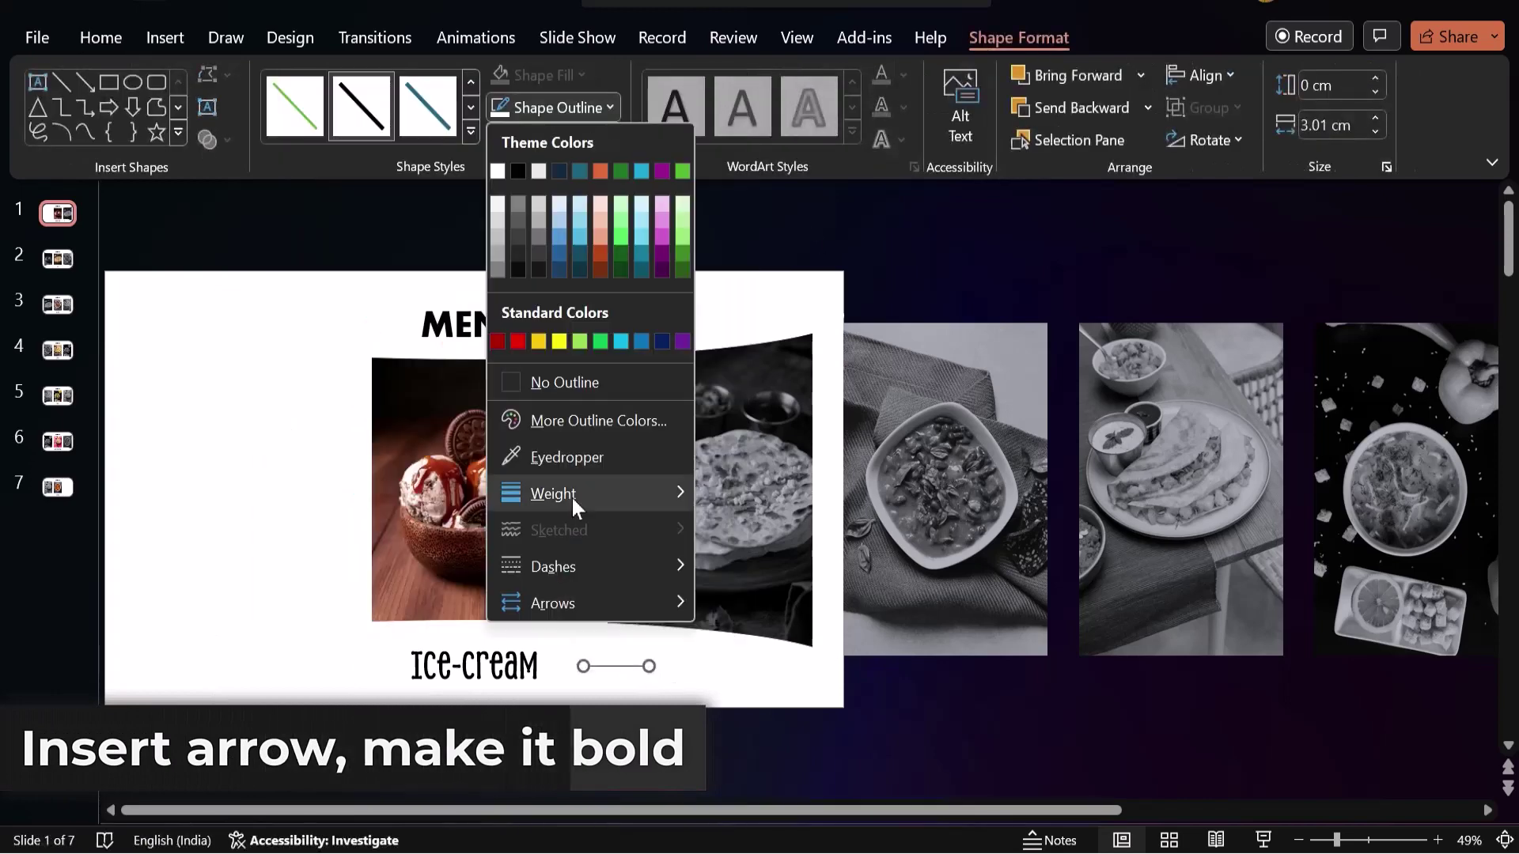
mouse_move(553, 494)
left_click(794, 744)
mouse_move(628, 665)
left_mouse_down()
mouse_move(638, 675)
mouse_move(366, 672)
left_mouse_up()
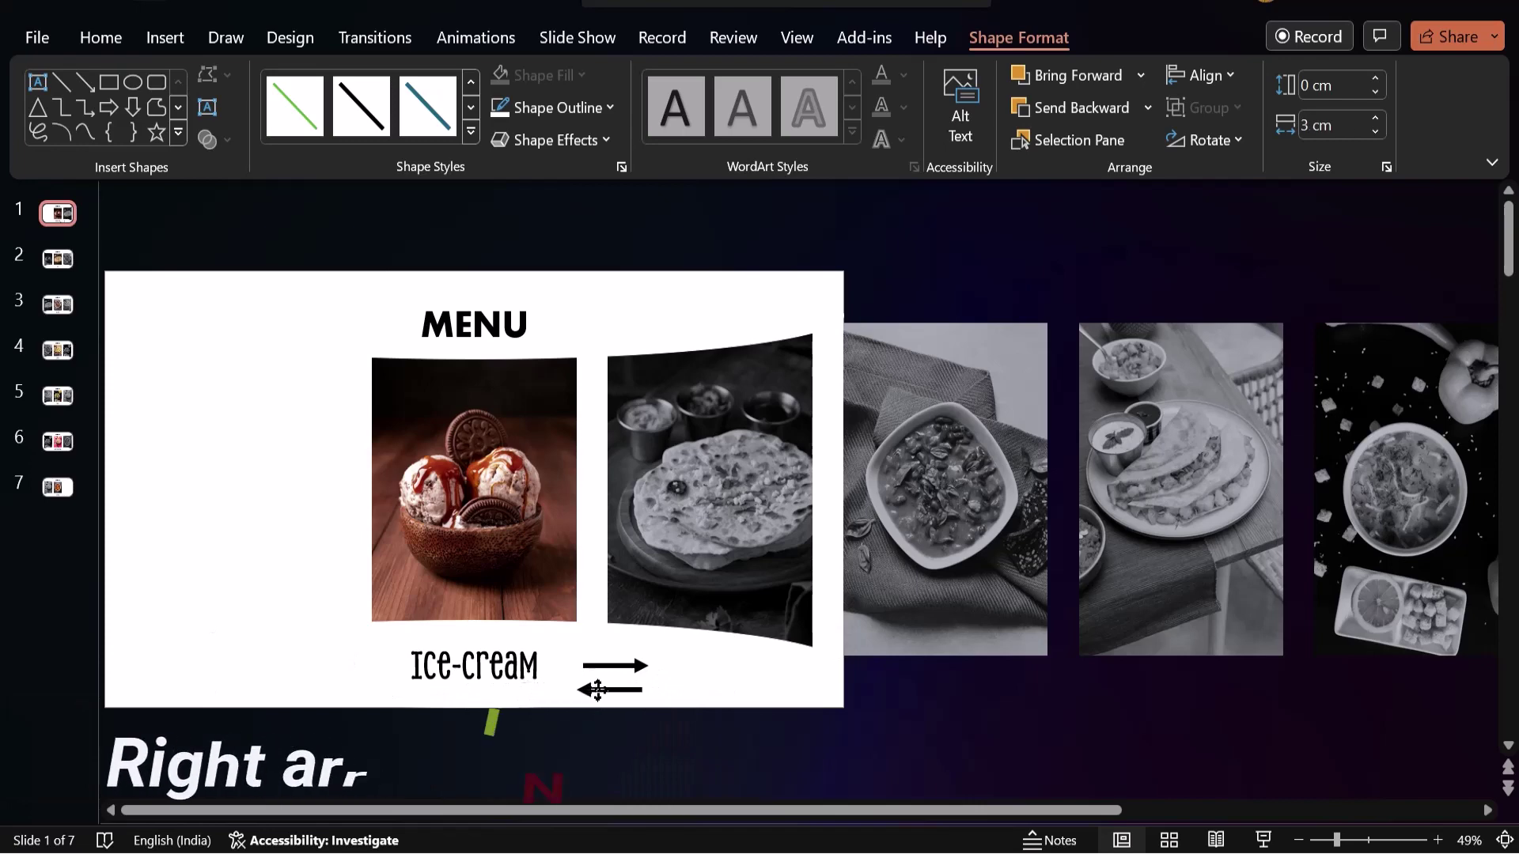
- Step through the following slides to check the arrows, then return to the first slide
key("Escape")
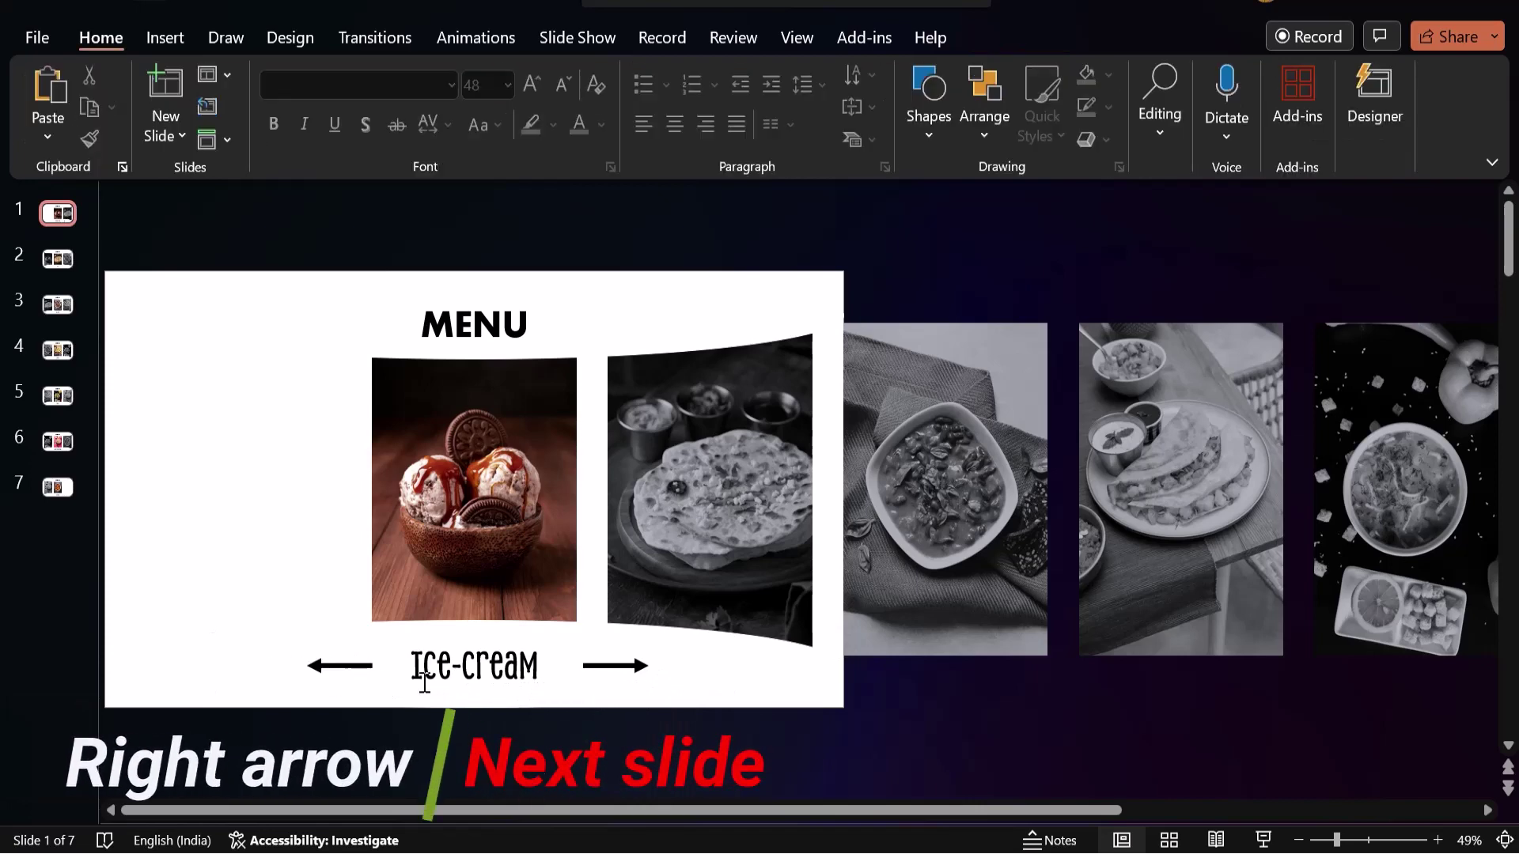
key("Right")
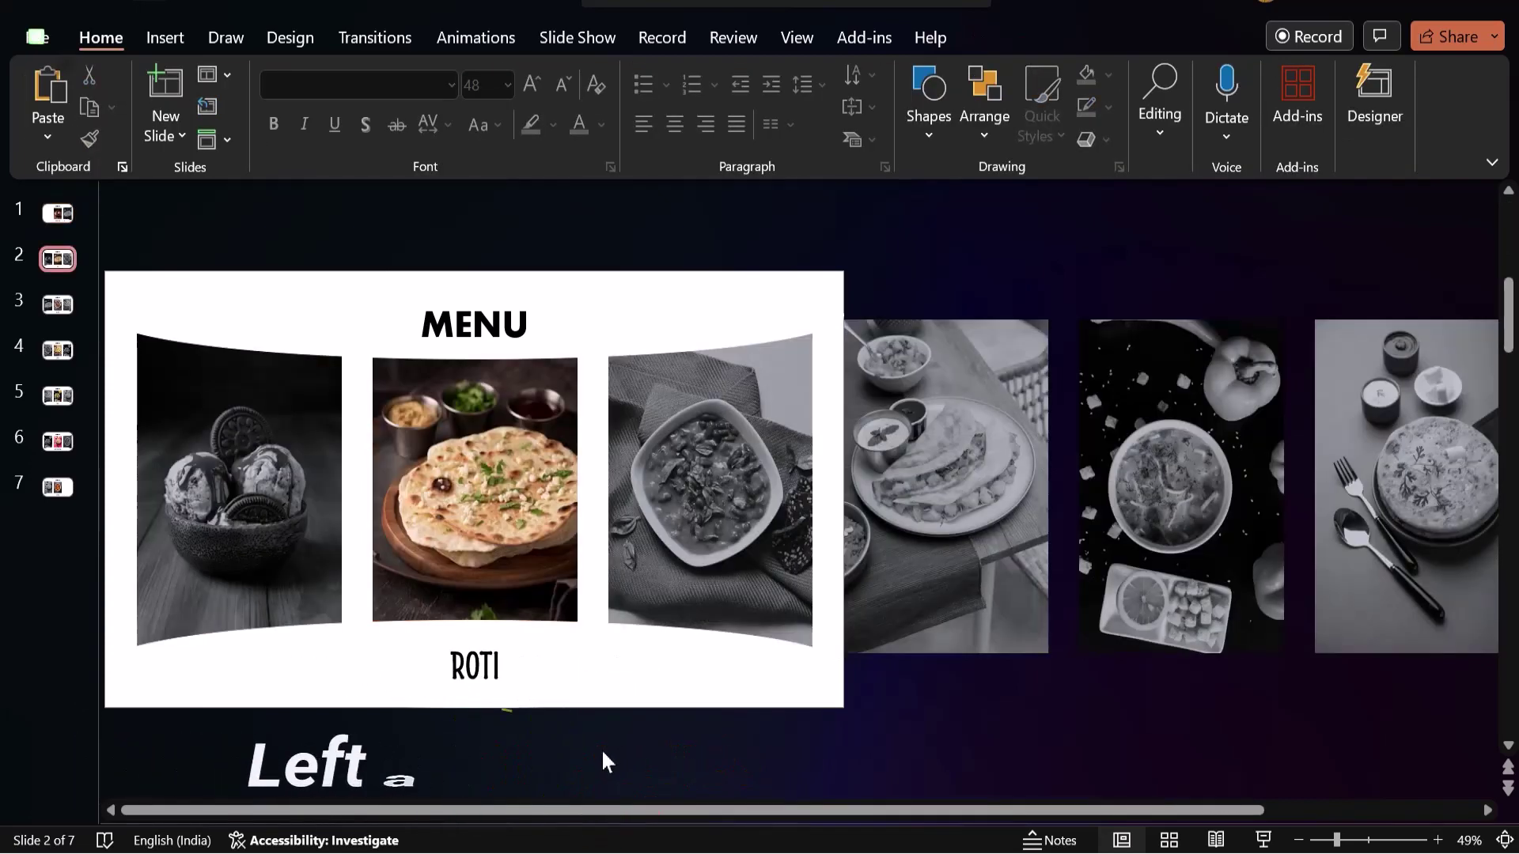
key("Right")
key("Right")
key("Right")
key("Right")
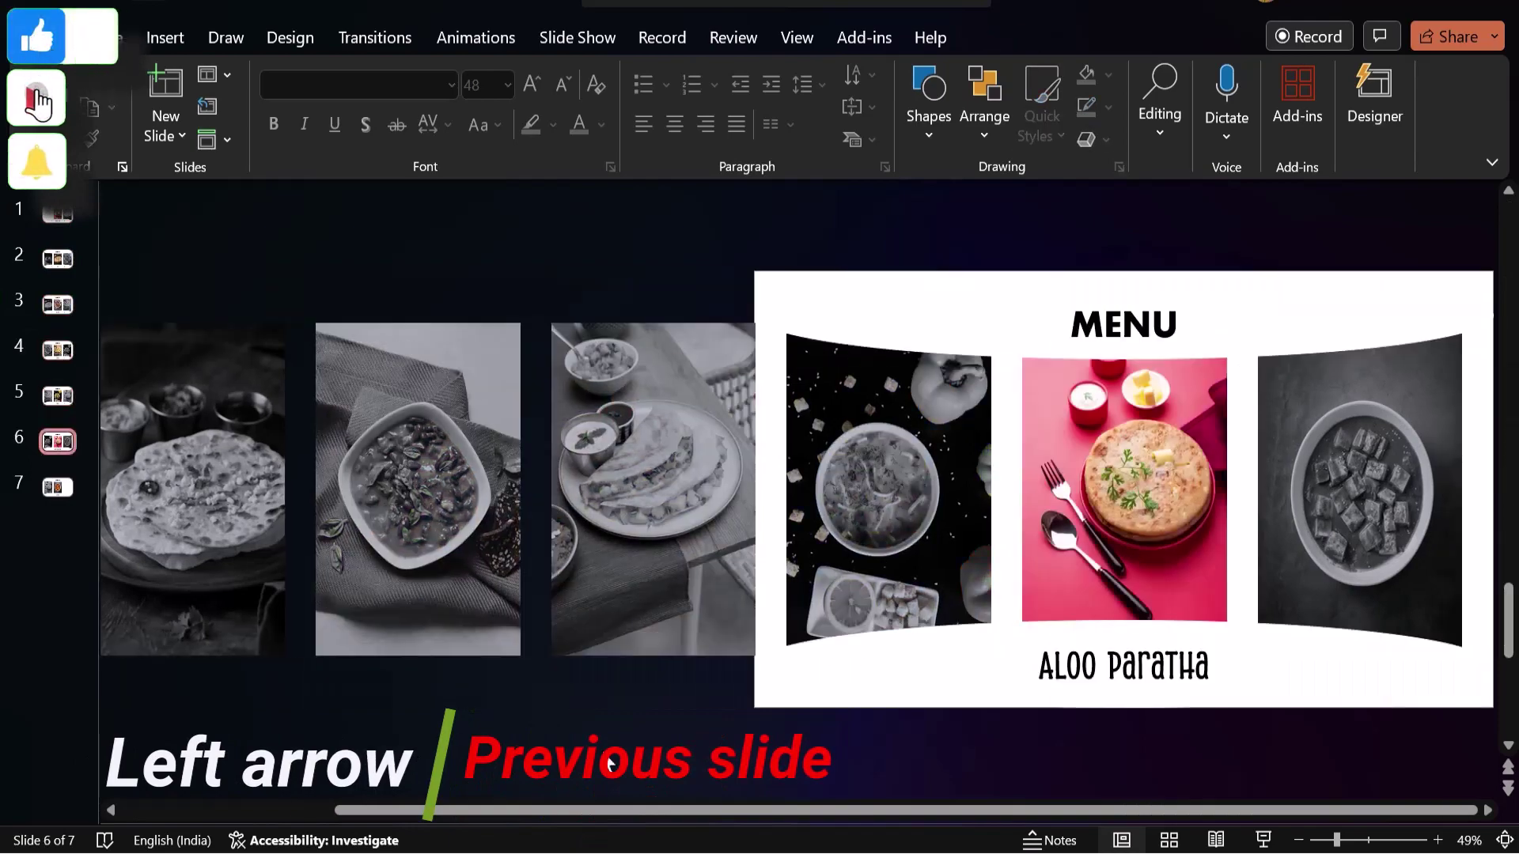
key("Right")
key("Home")
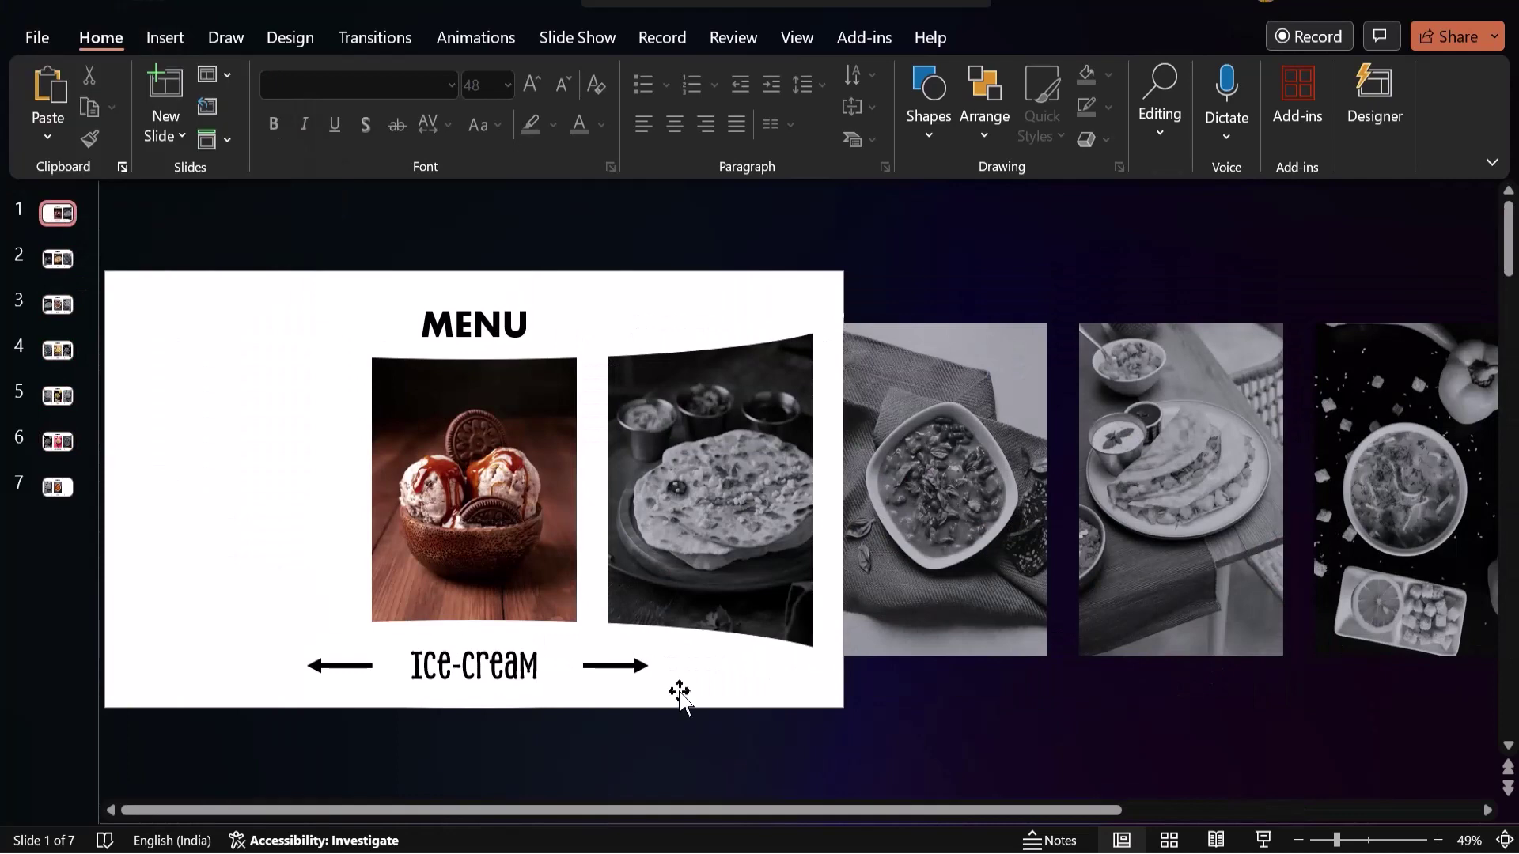
- Give the Ice-cream right arrow a Next Slide hyperlink with the Click sound
left_click(629, 665)
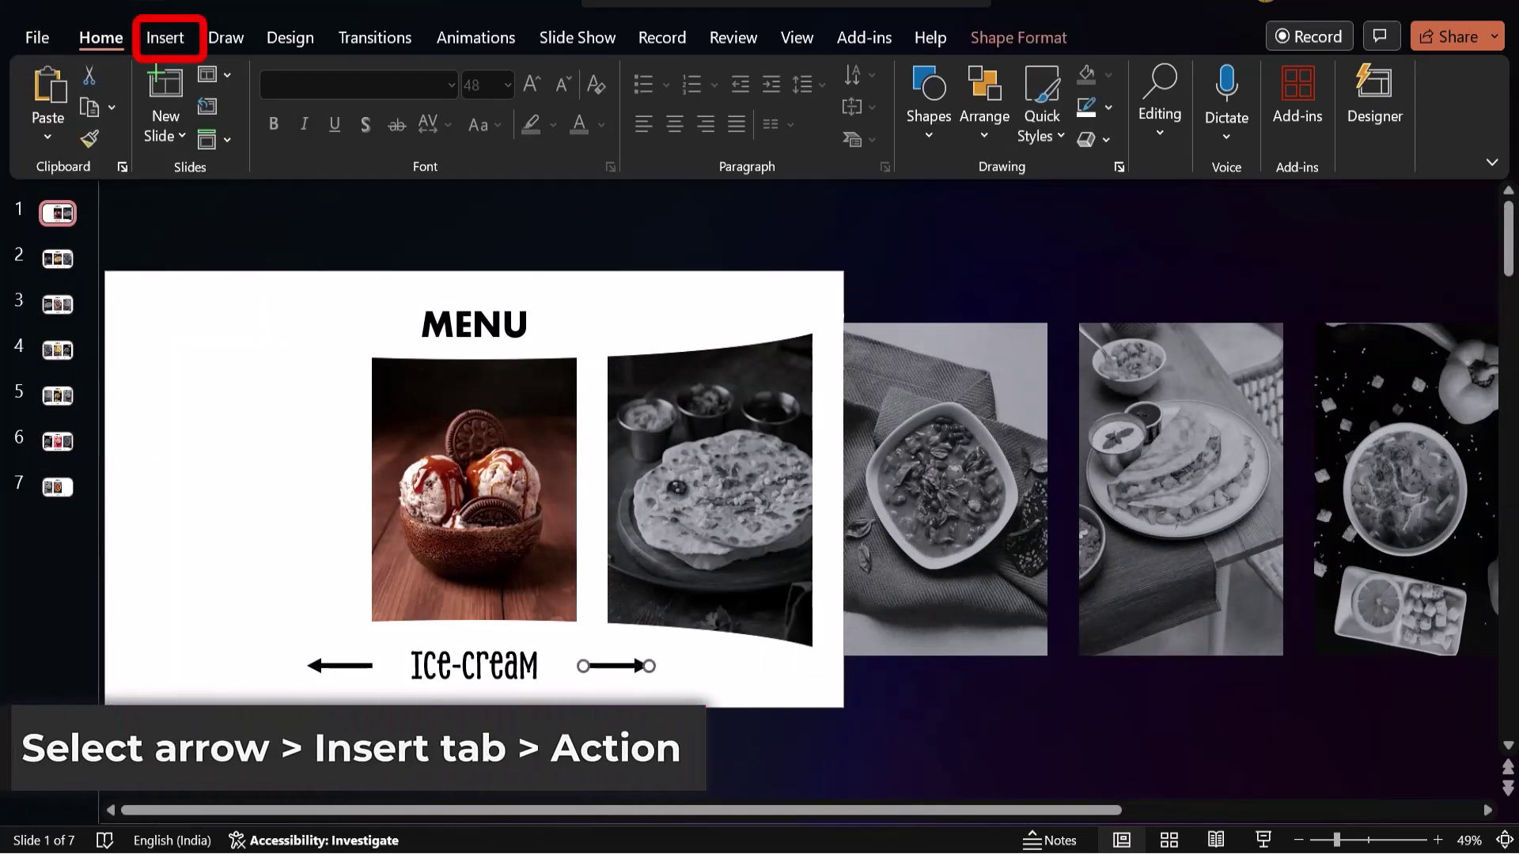
left_click(176, 39)
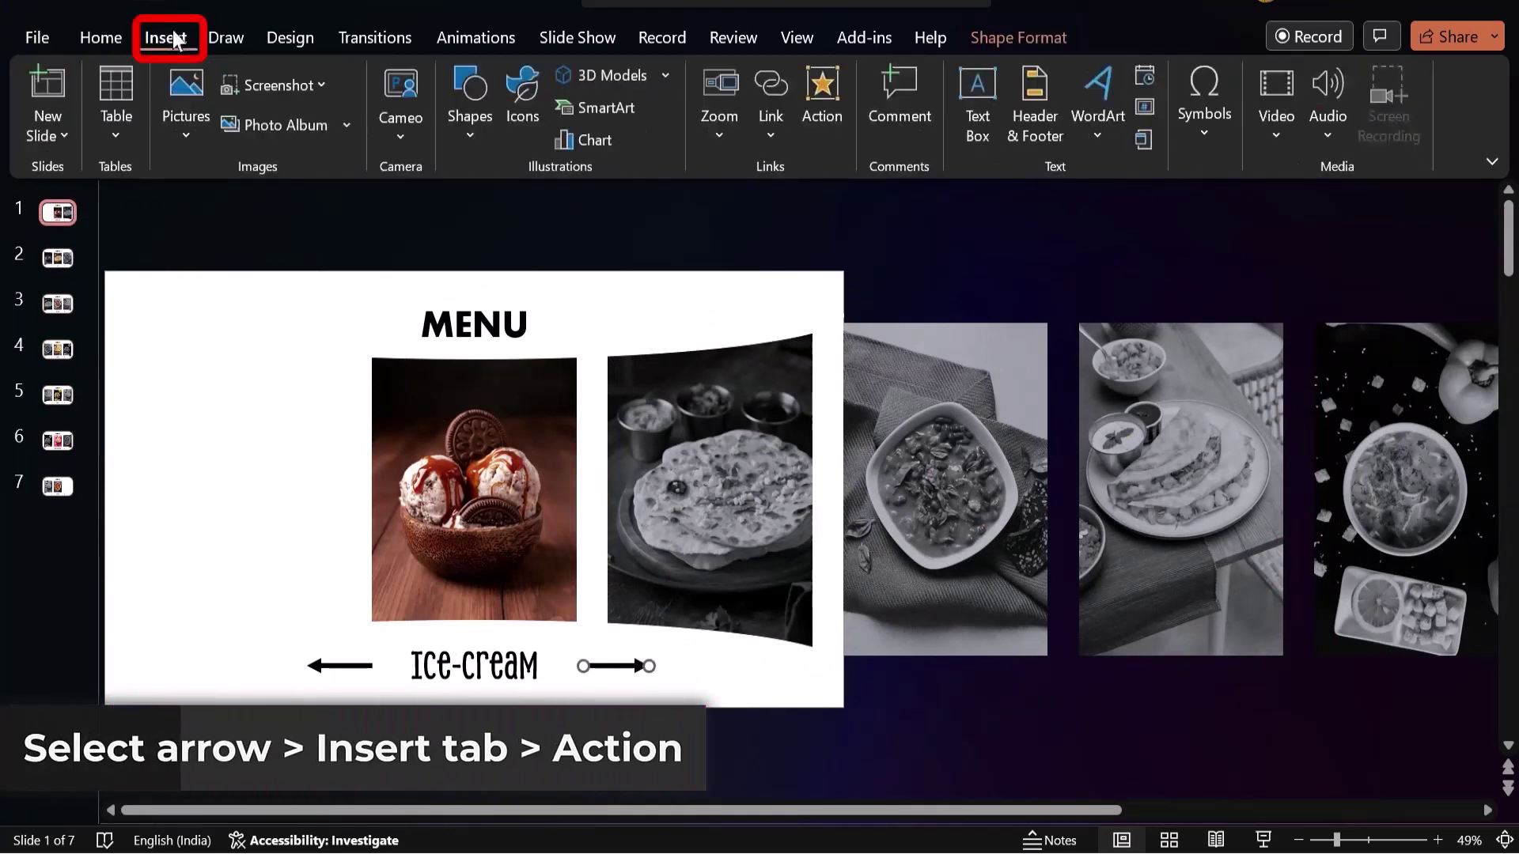
left_click(832, 124)
left_click_drag(698, 172, 958, 242)
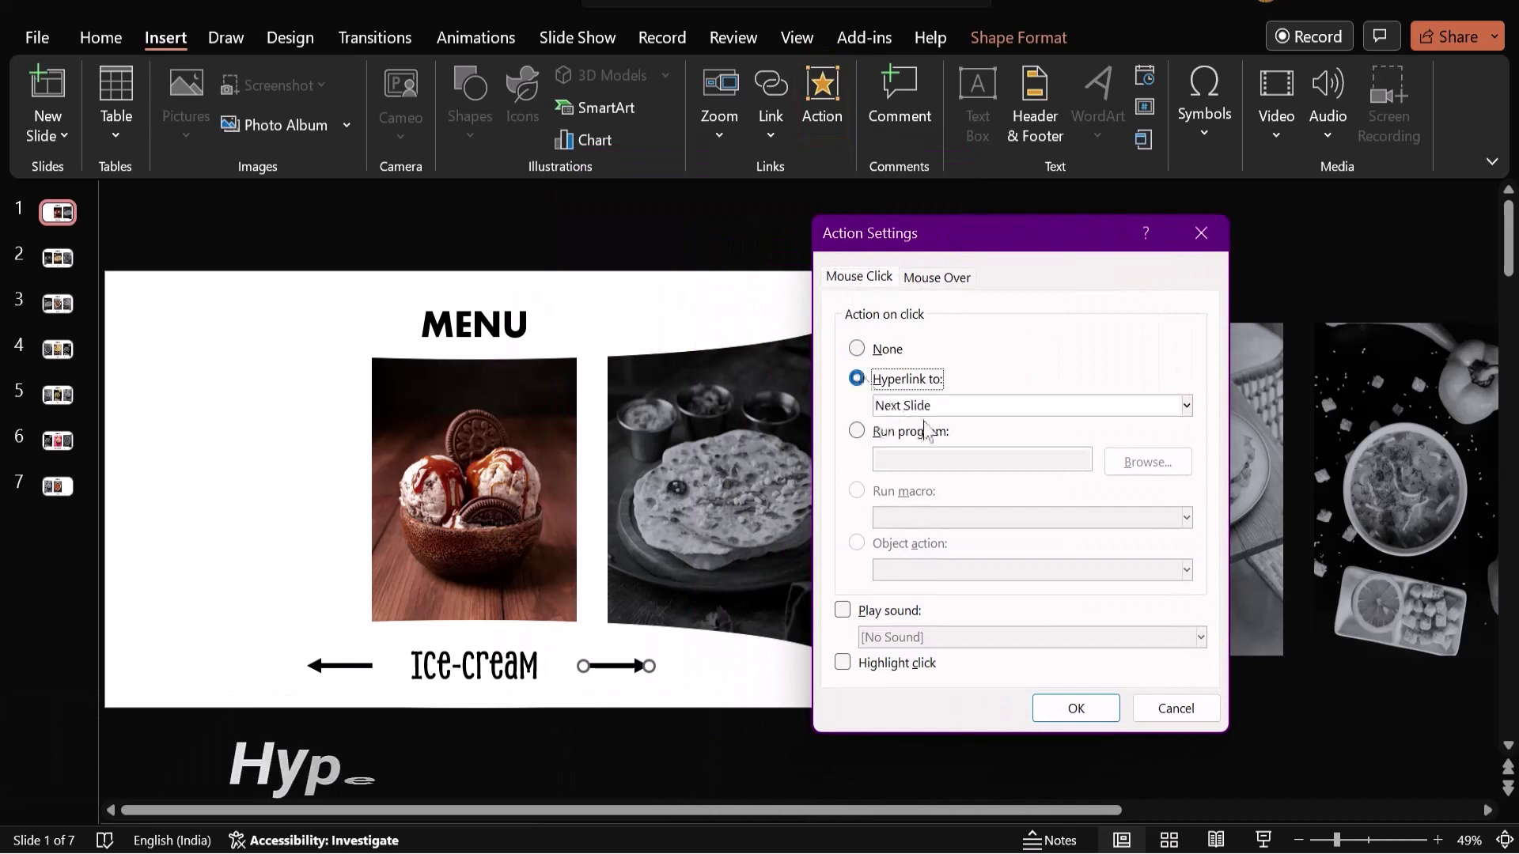
left_click(1187, 407)
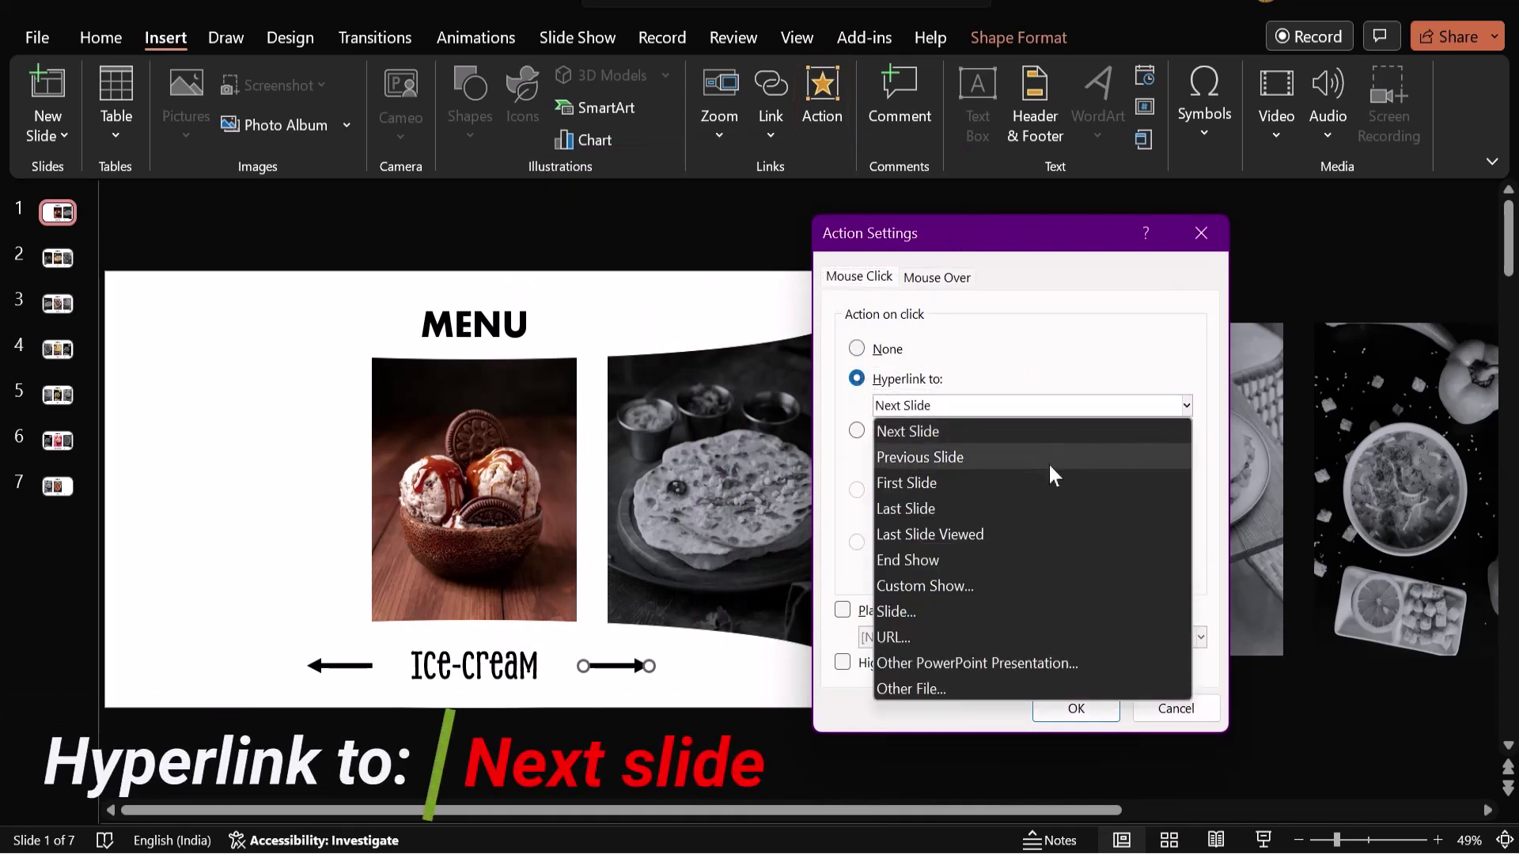
left_click(915, 431)
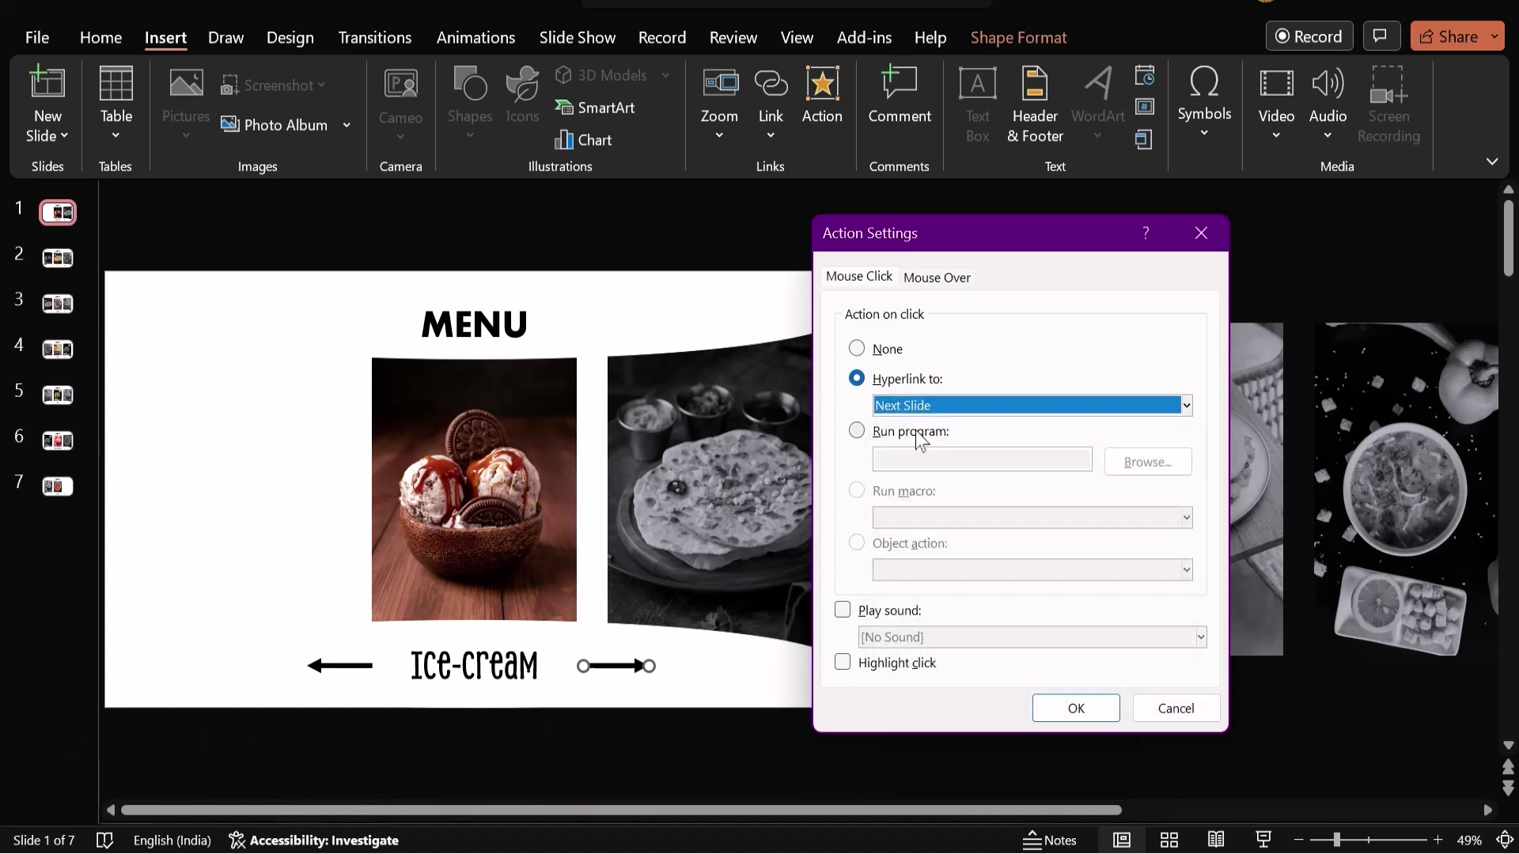
left_click(842, 611)
left_click(956, 643)
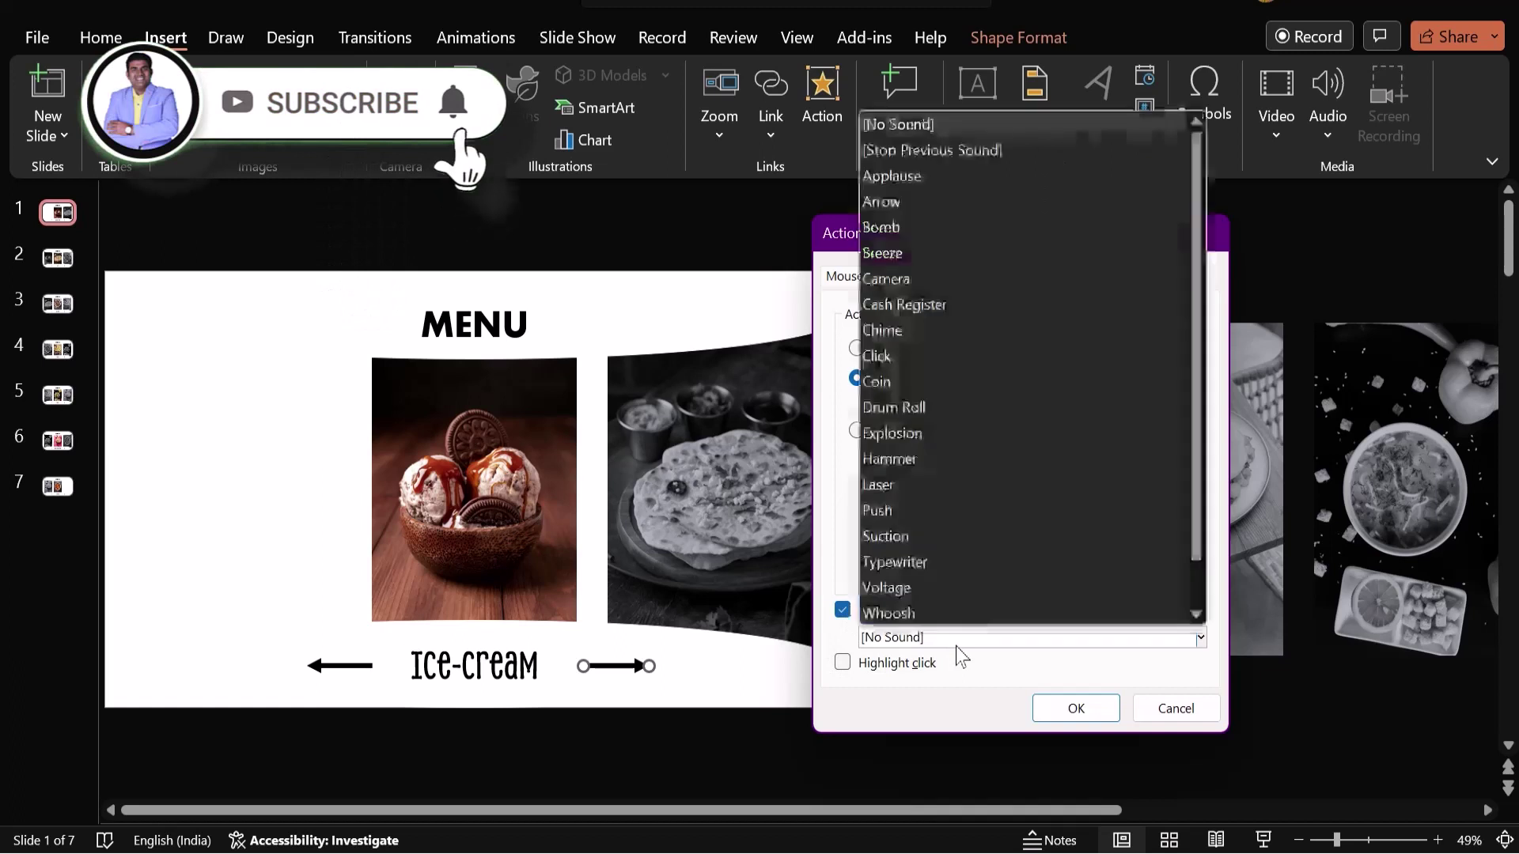
left_click(903, 356)
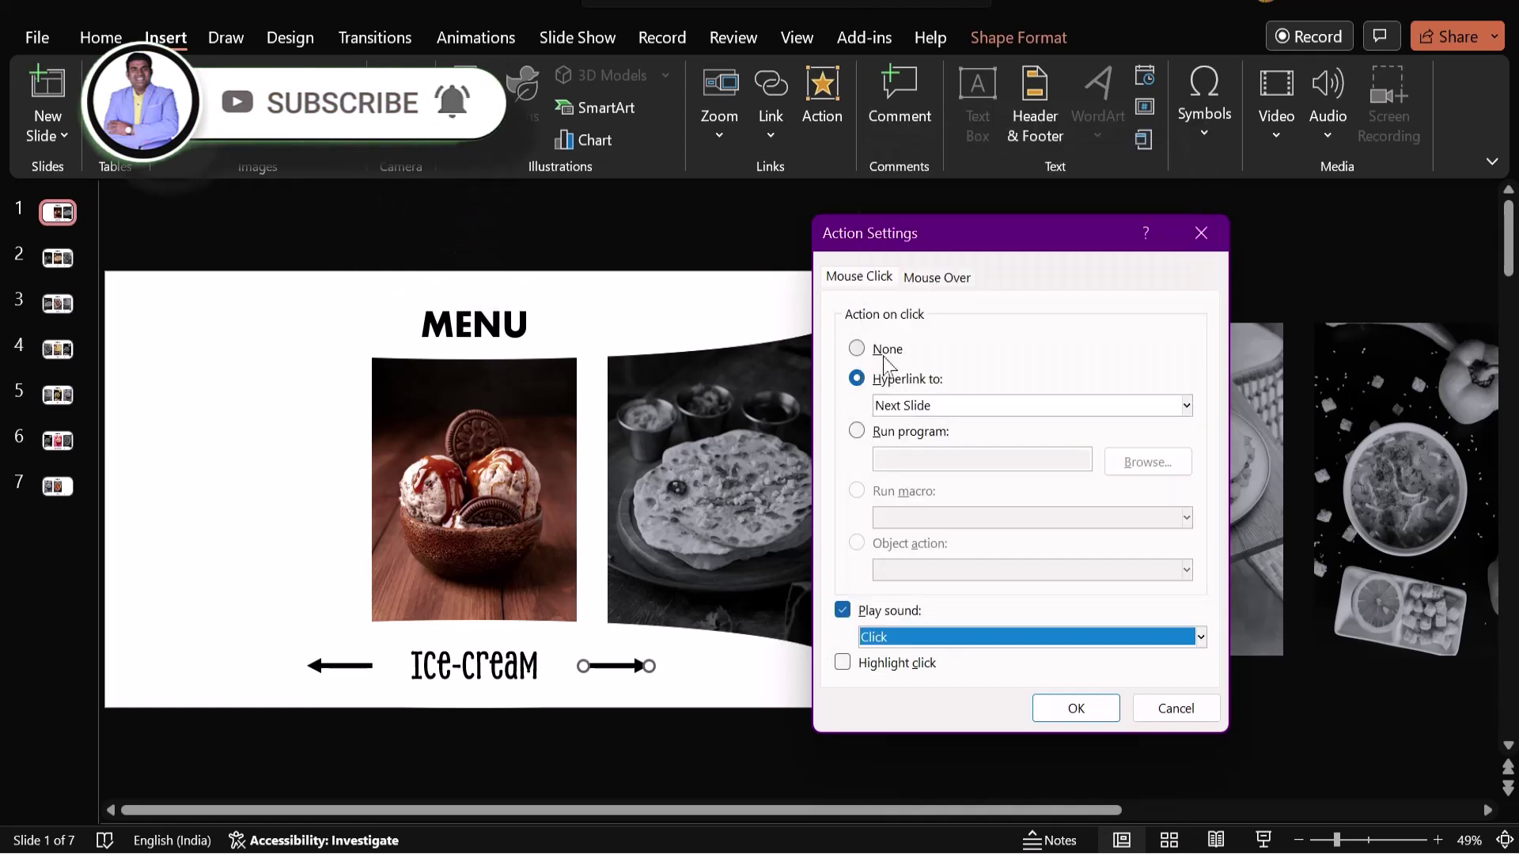
left_click(1096, 719)
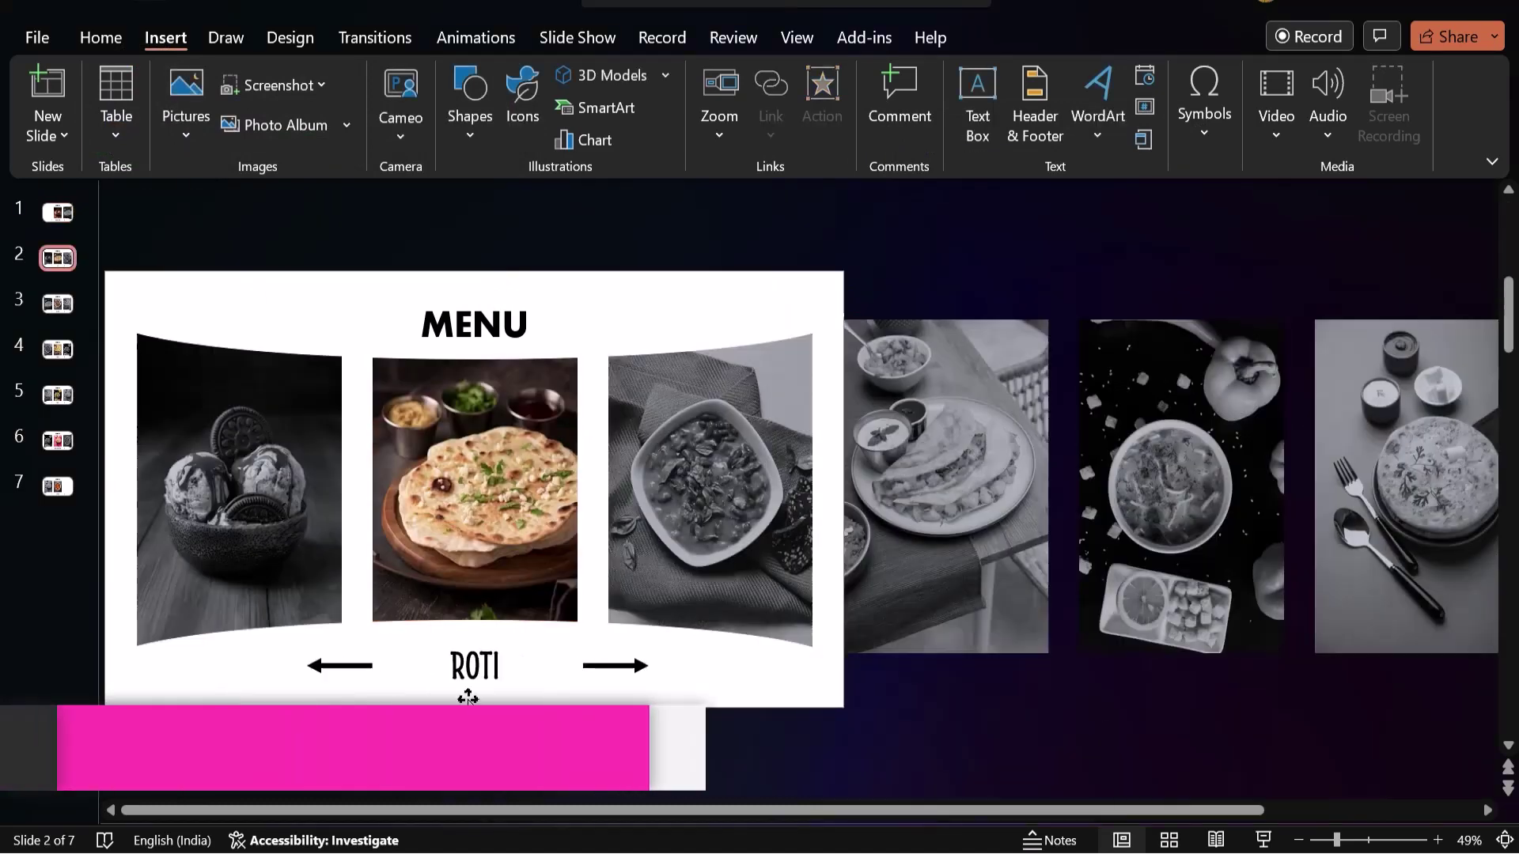
- Link the slide 2 and slide 3 arrows to Previous/Next Slide with sounds
left_click(633, 567)
left_click(621, 258)
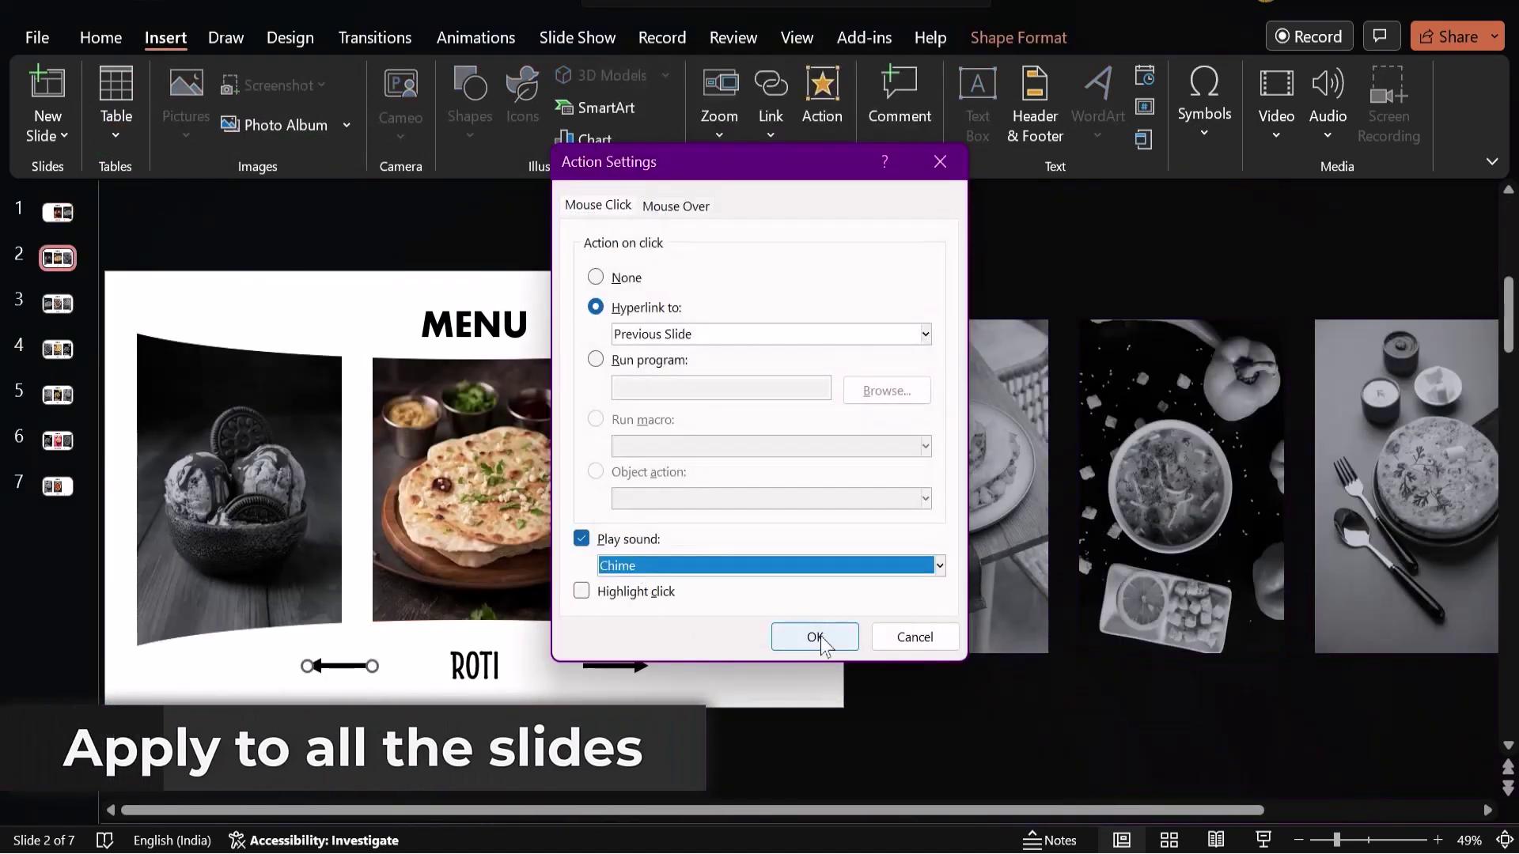
left_click(815, 637)
left_click(939, 566)
- Link slide 4's left arrow to Previous Slide and right arrow to Next Slide, with sounds
left_click(736, 402)
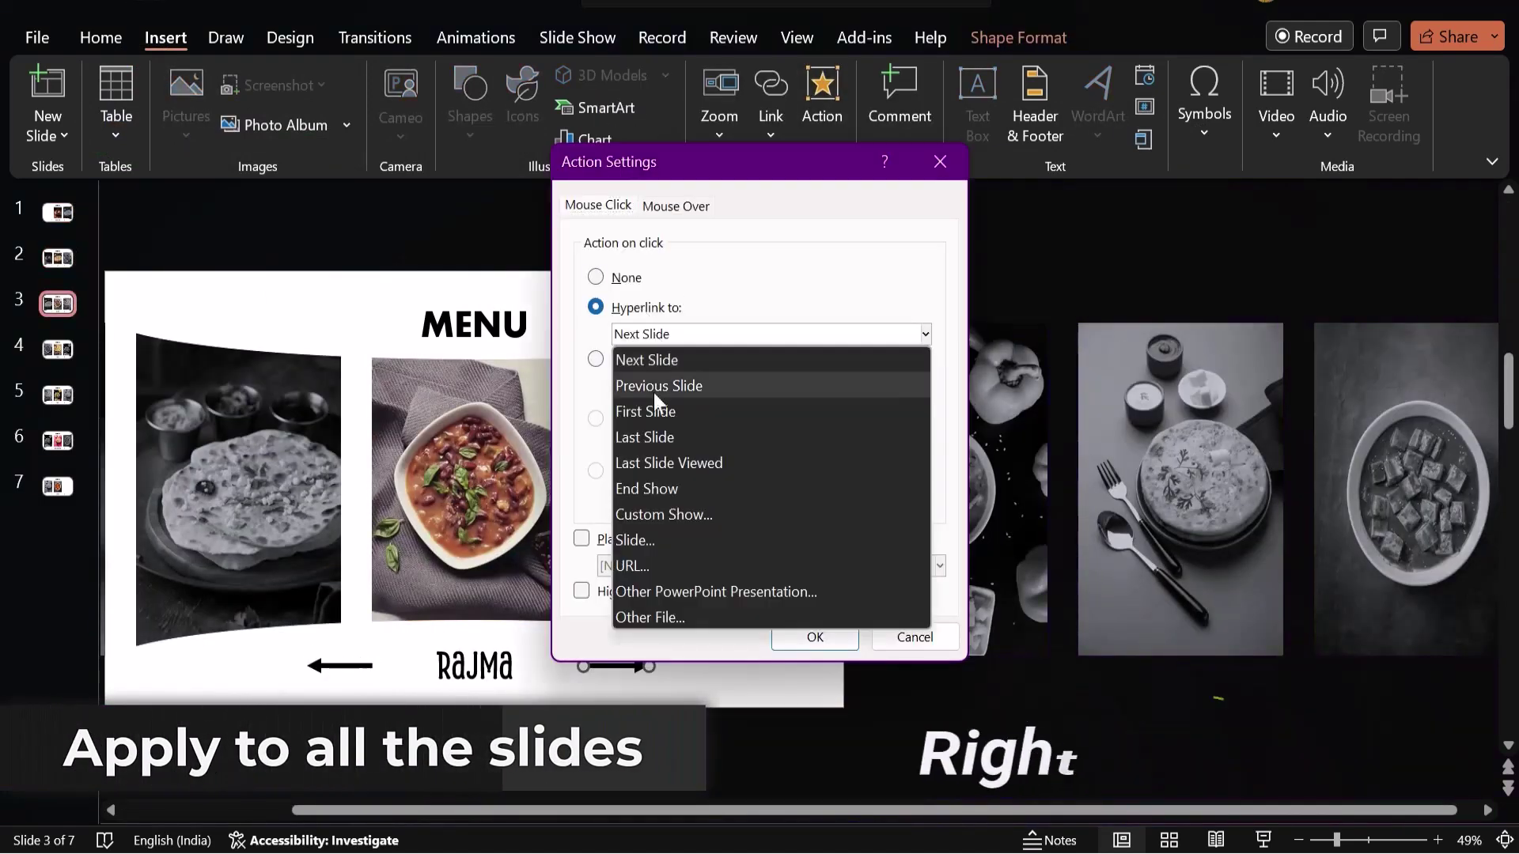
left_click(653, 392)
left_click(815, 637)
left_click(822, 95)
left_click(815, 637)
left_click(831, 125)
- Link slide 5's left and right arrows to Previous and Next Slide, with sounds
left_click(752, 567)
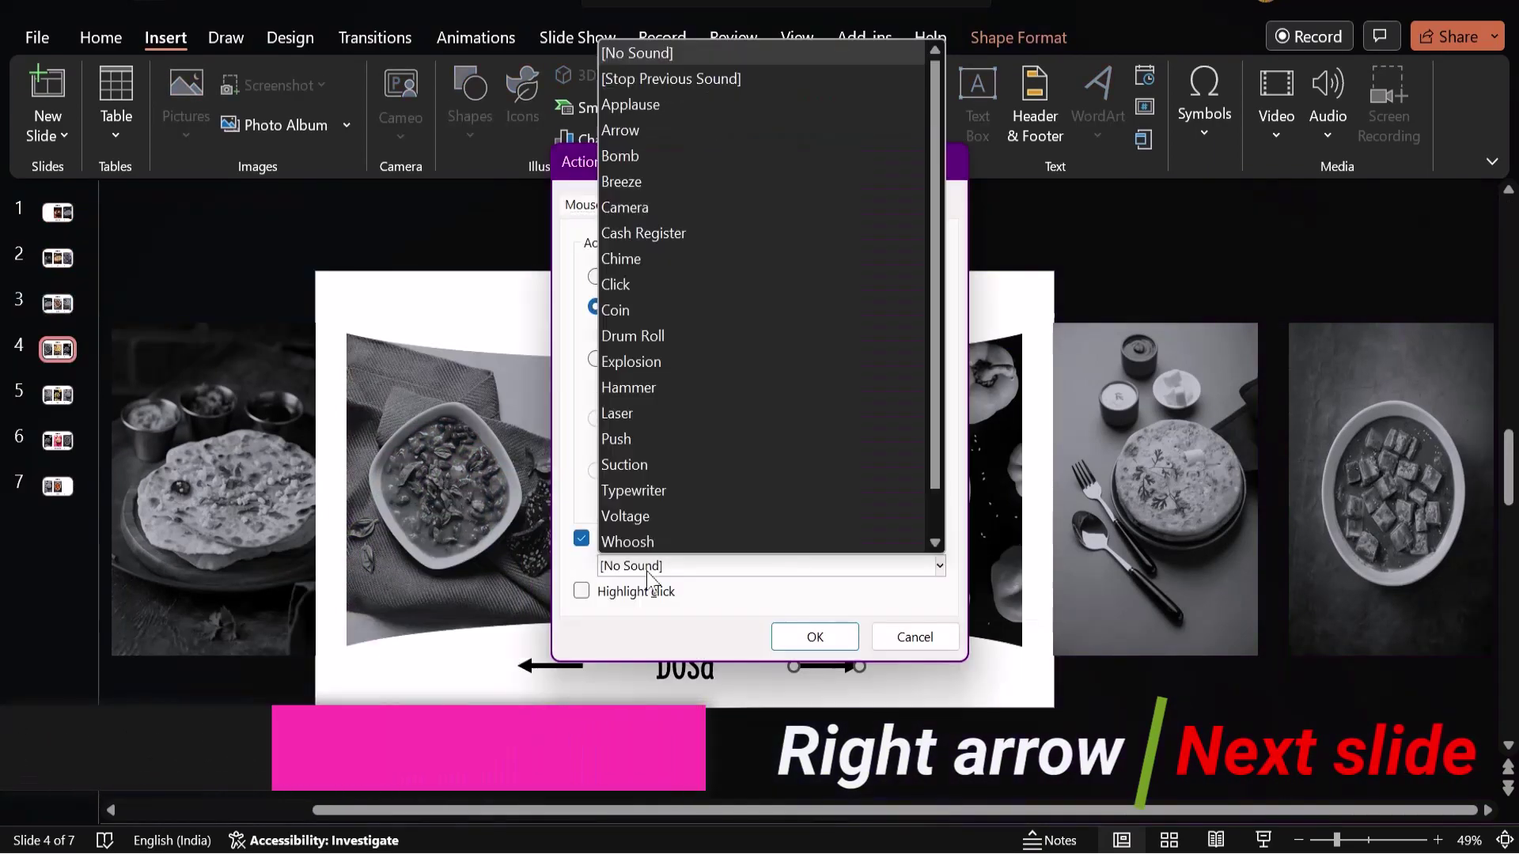
left_click(625, 533)
left_click(815, 637)
left_click(1091, 668)
left_click(822, 95)
left_click(815, 637)
- Link slide 6's arrows to Previous and Next Slide, adding click sounds
left_click(837, 122)
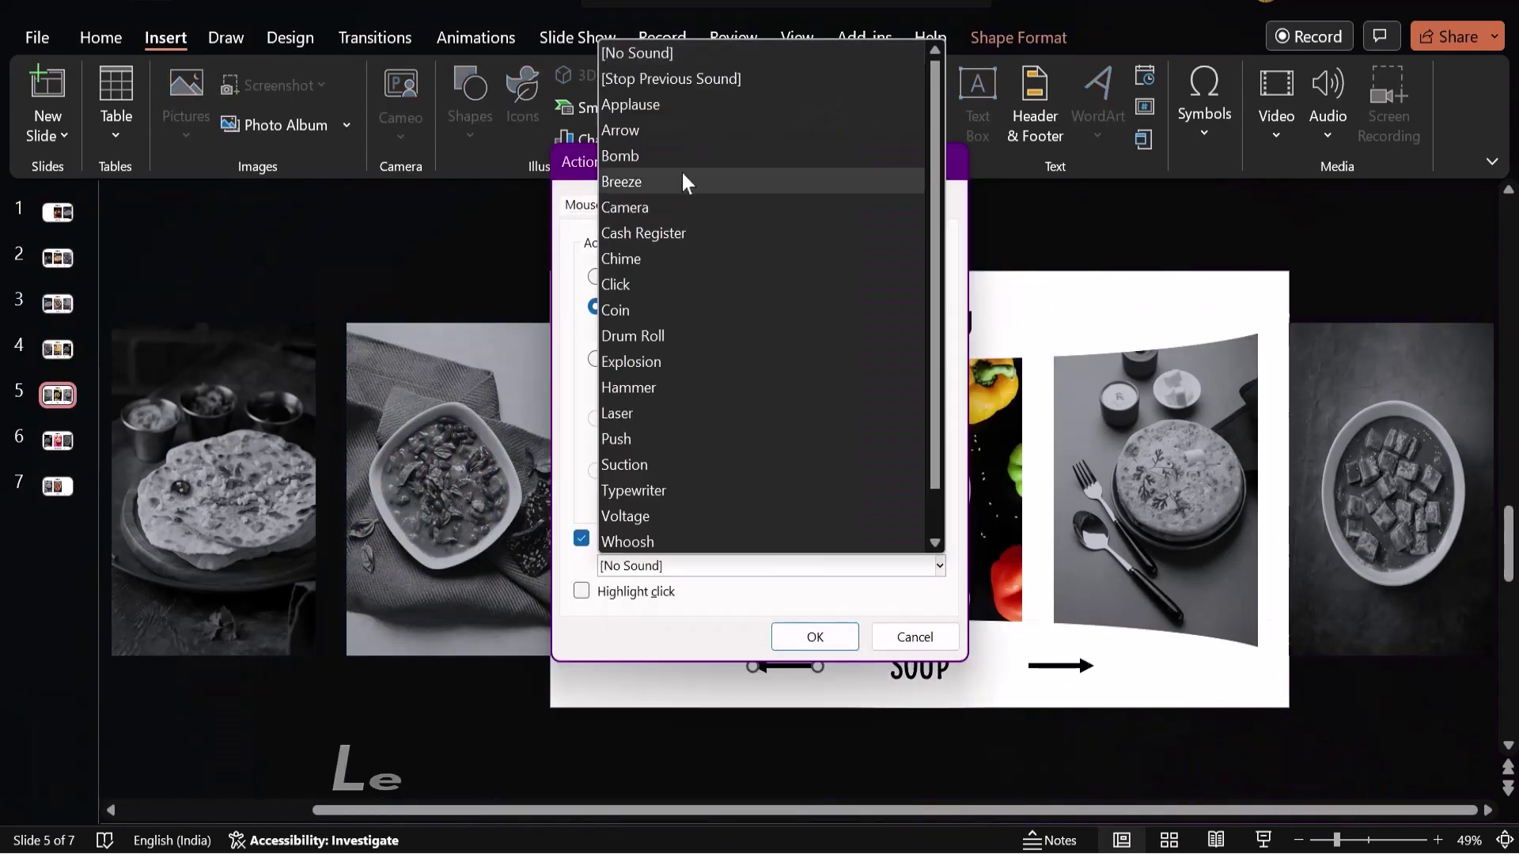
left_click(815, 637)
left_click(991, 671)
left_click(823, 95)
left_click(815, 637)
left_click(1269, 664)
- Link slide 7's arrow, then return to slide 1
left_click(823, 95)
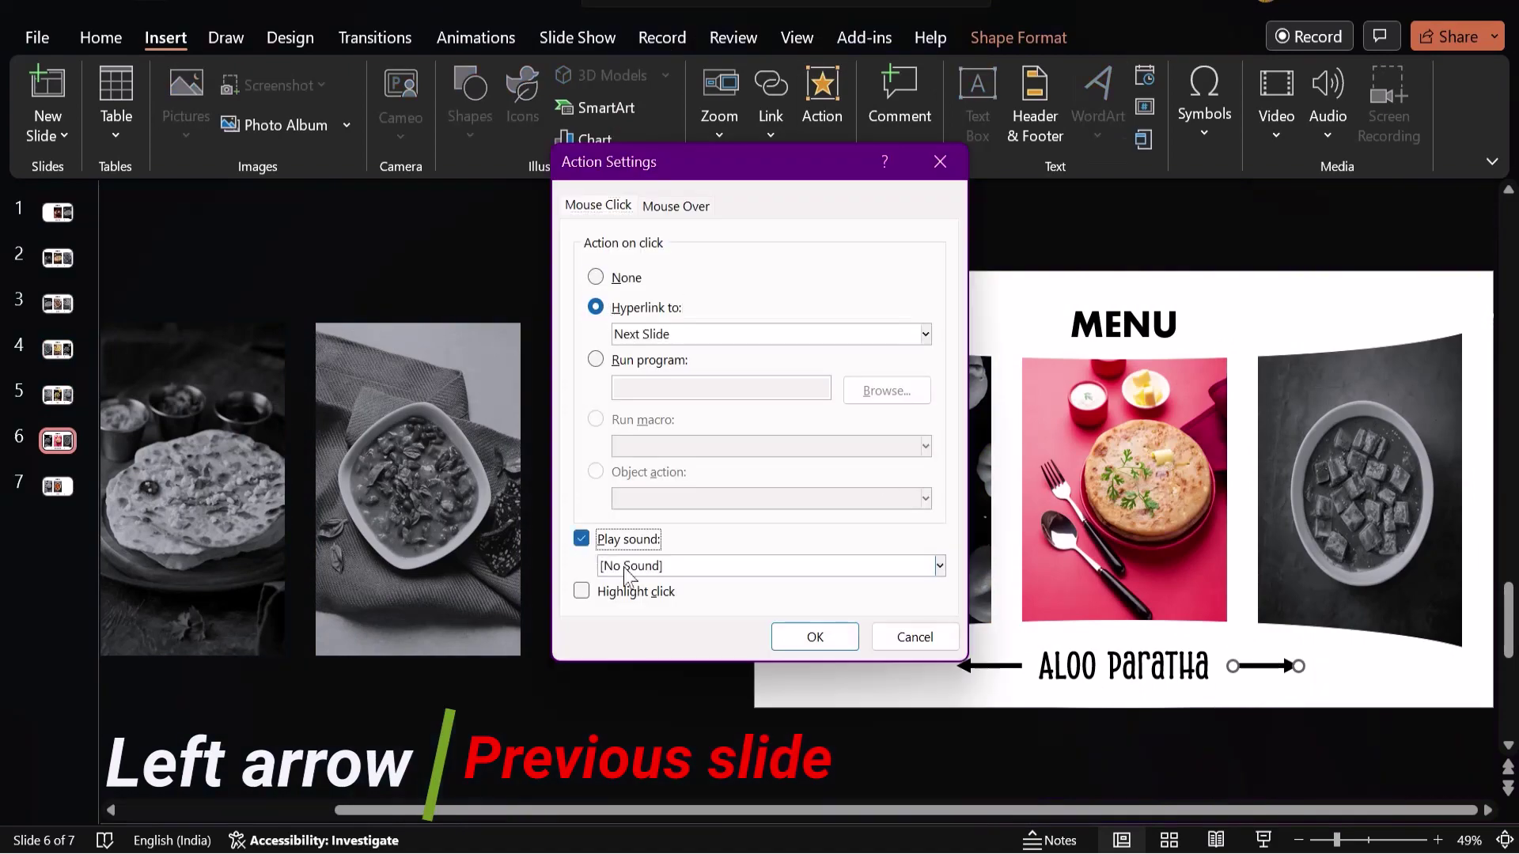
left_click(815, 637)
left_click(823, 95)
left_click(940, 566)
left_click(595, 307)
left_click(926, 334)
left_click(646, 360)
left_click(815, 637)
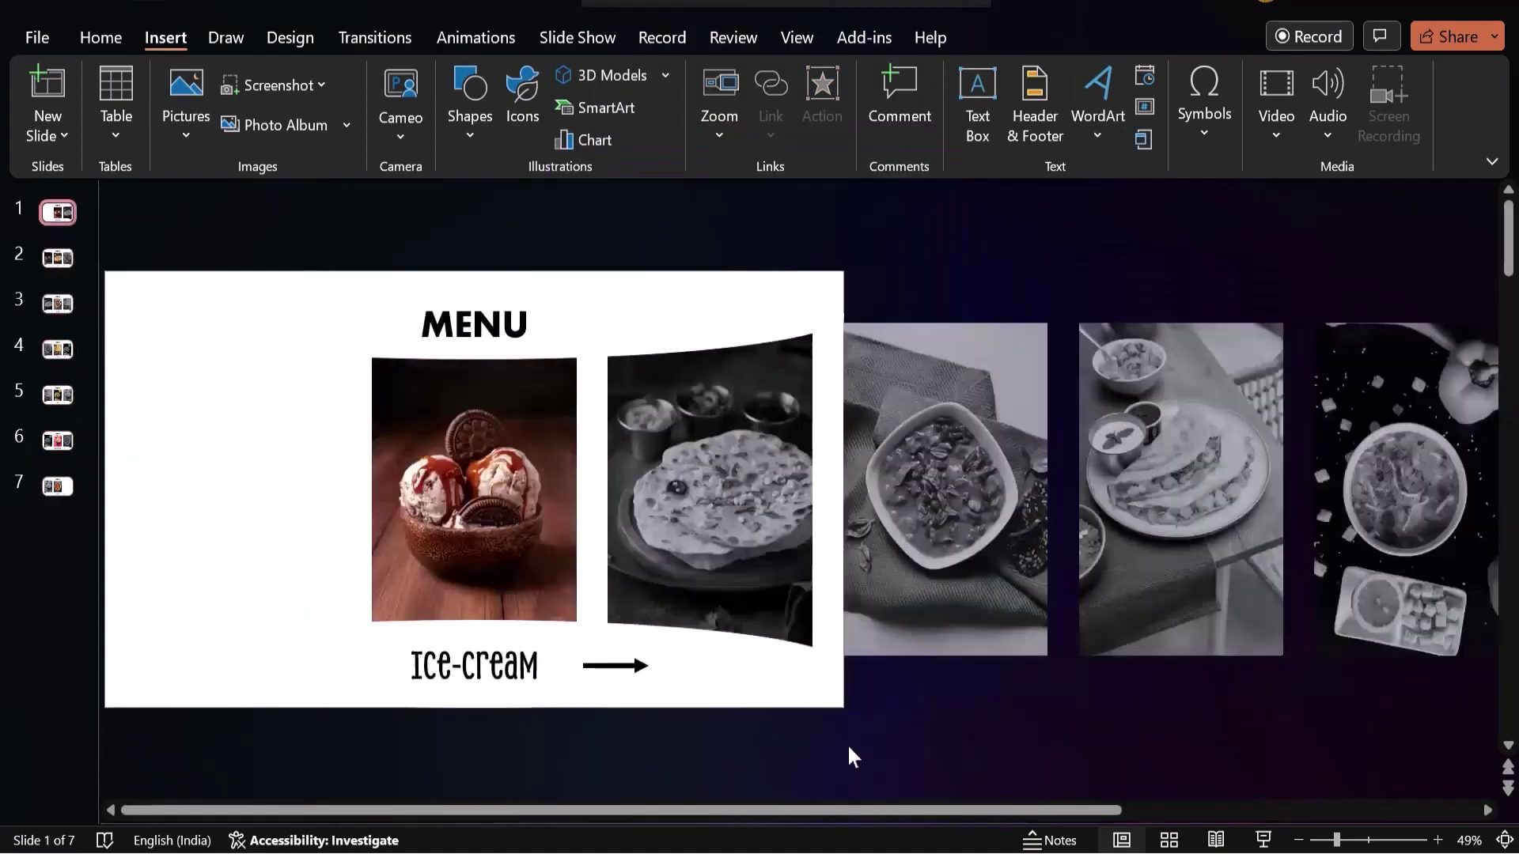
- Start the slide show with F5, step forward to Rajma, then back to Roti
key("F5")
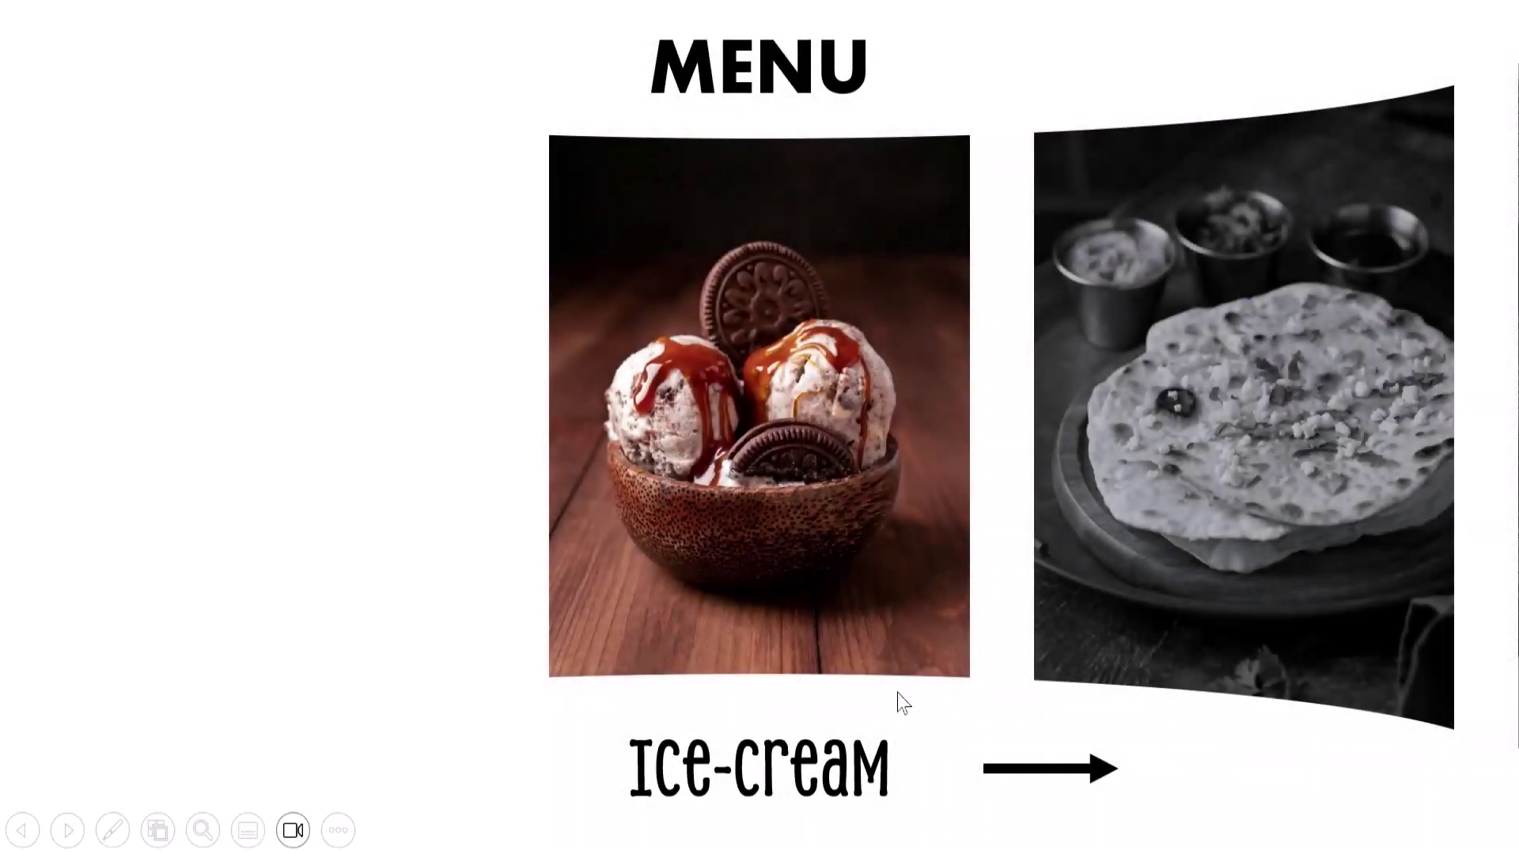
left_click(1102, 784)
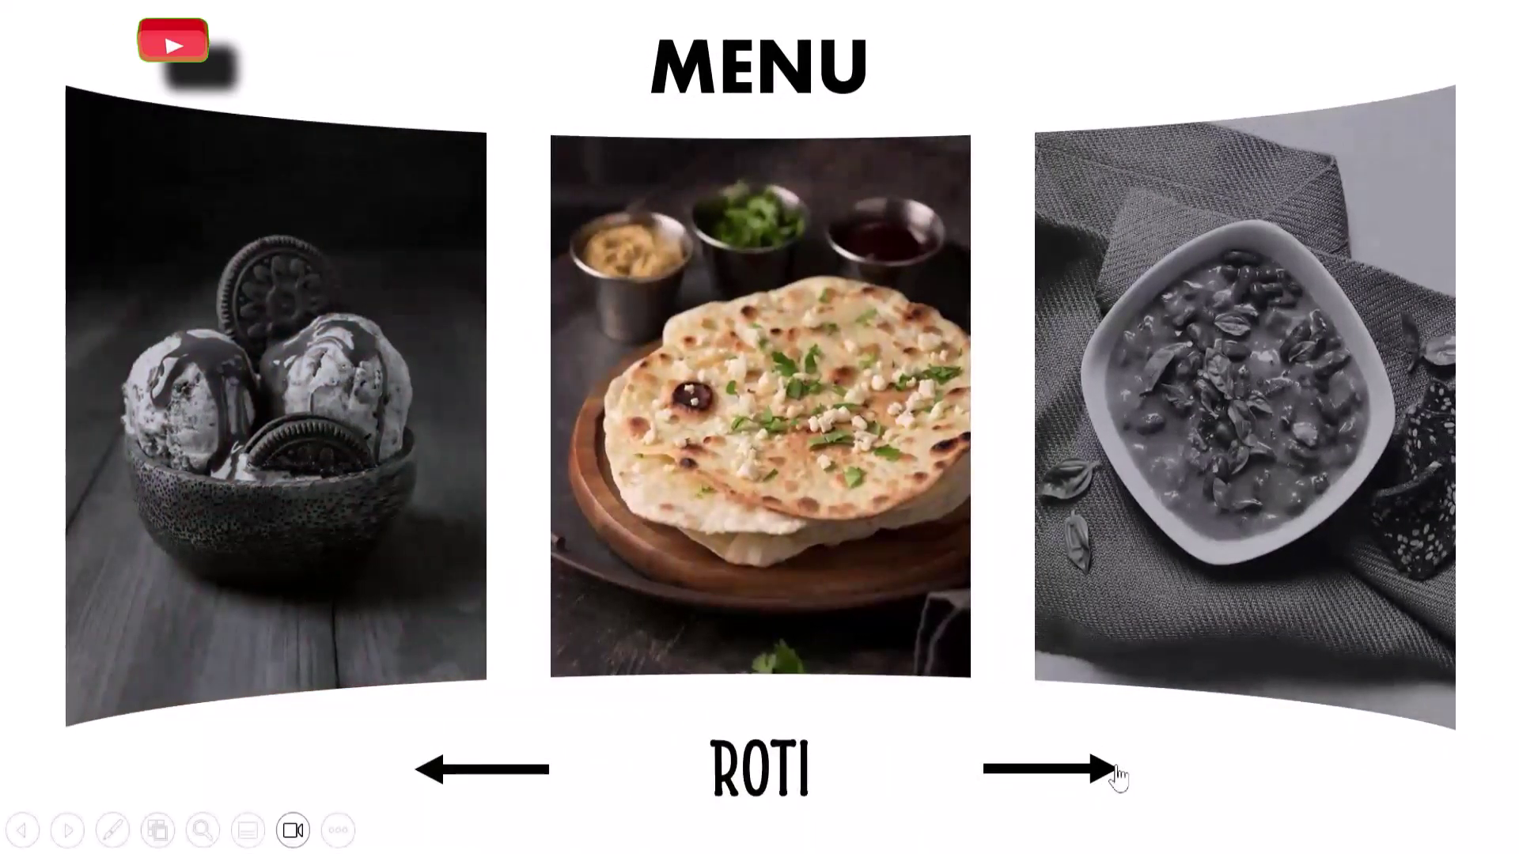
left_click(1118, 779)
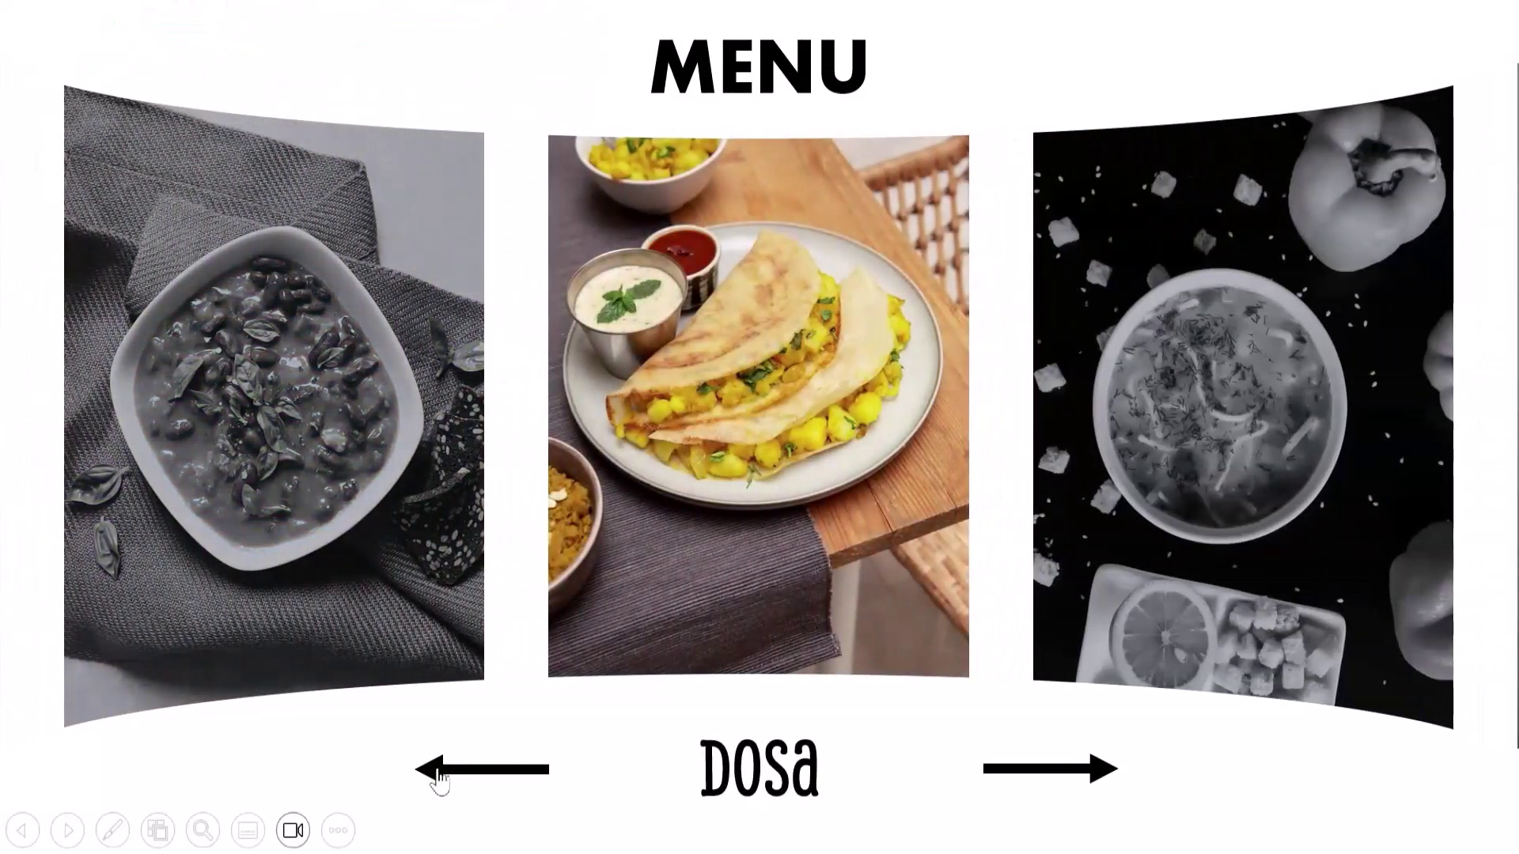
left_click(438, 779)
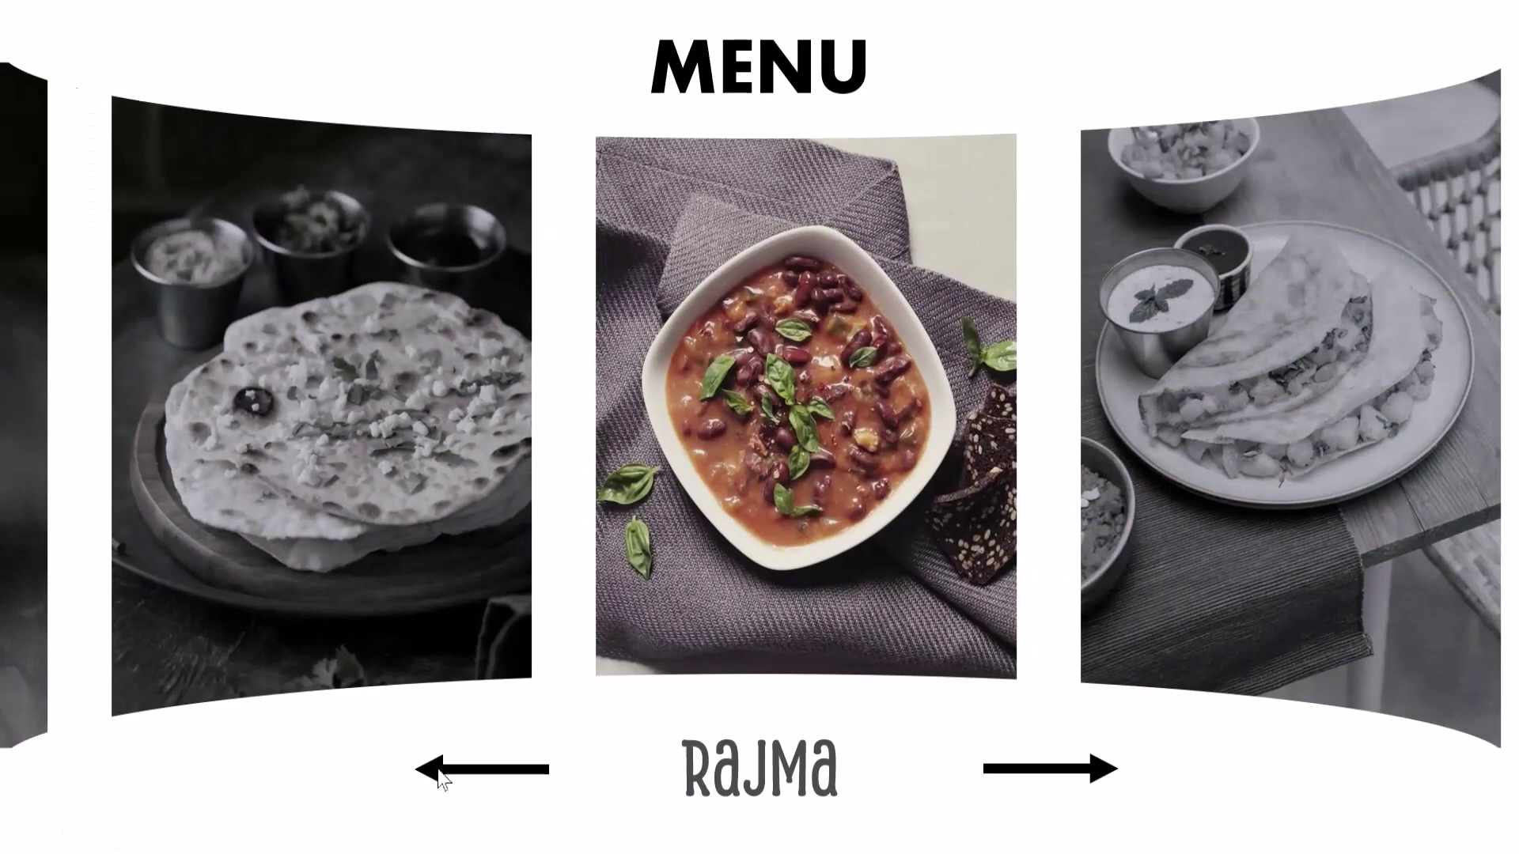
left_click(438, 779)
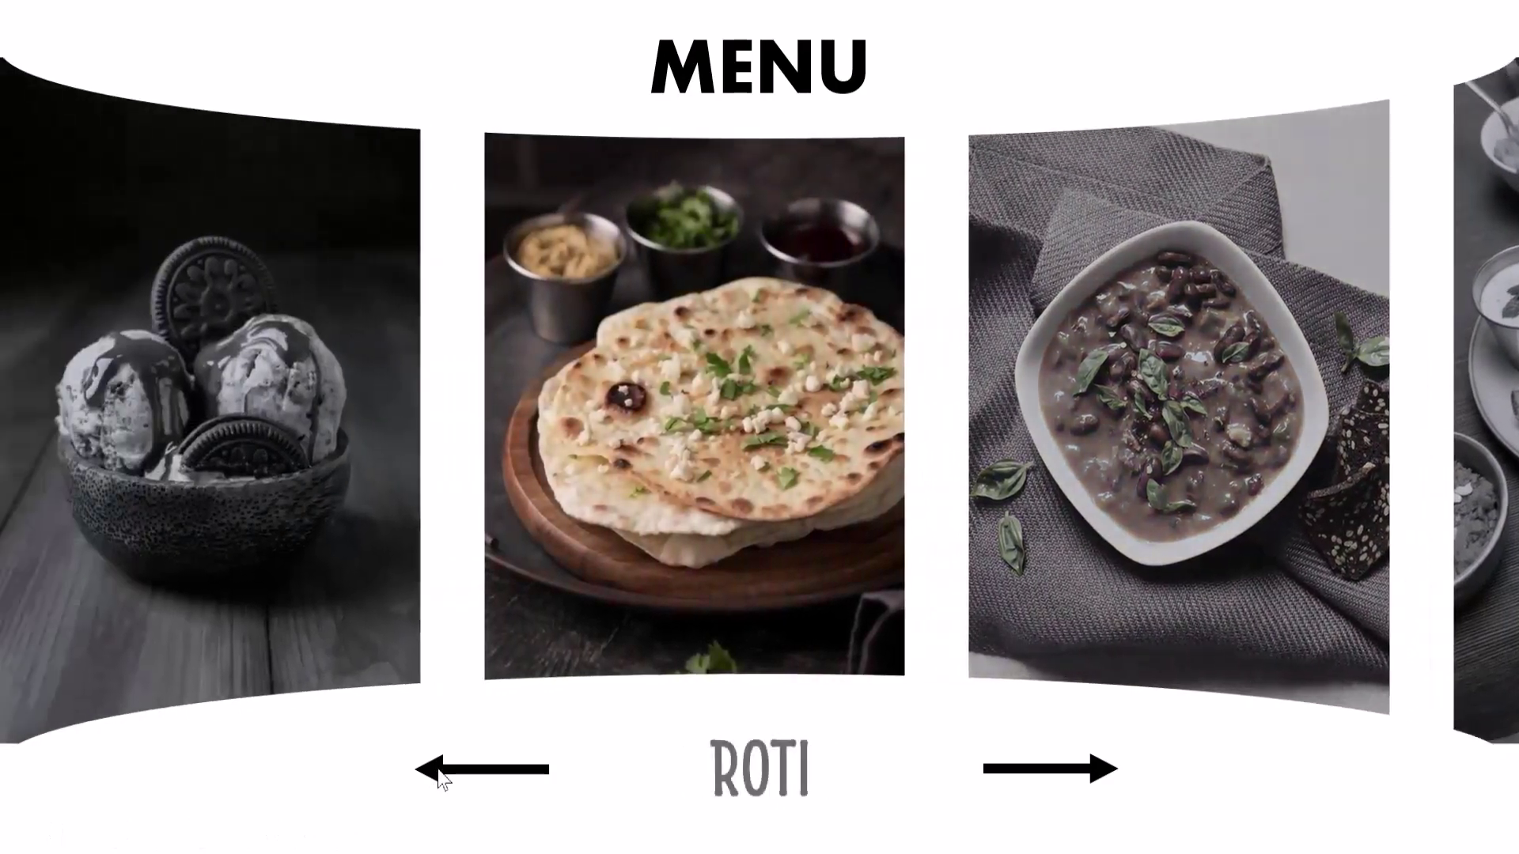
- Advance the carousel through Dosa, Soup and Aloo Paratha to the Paneer slide
left_click(1105, 780)
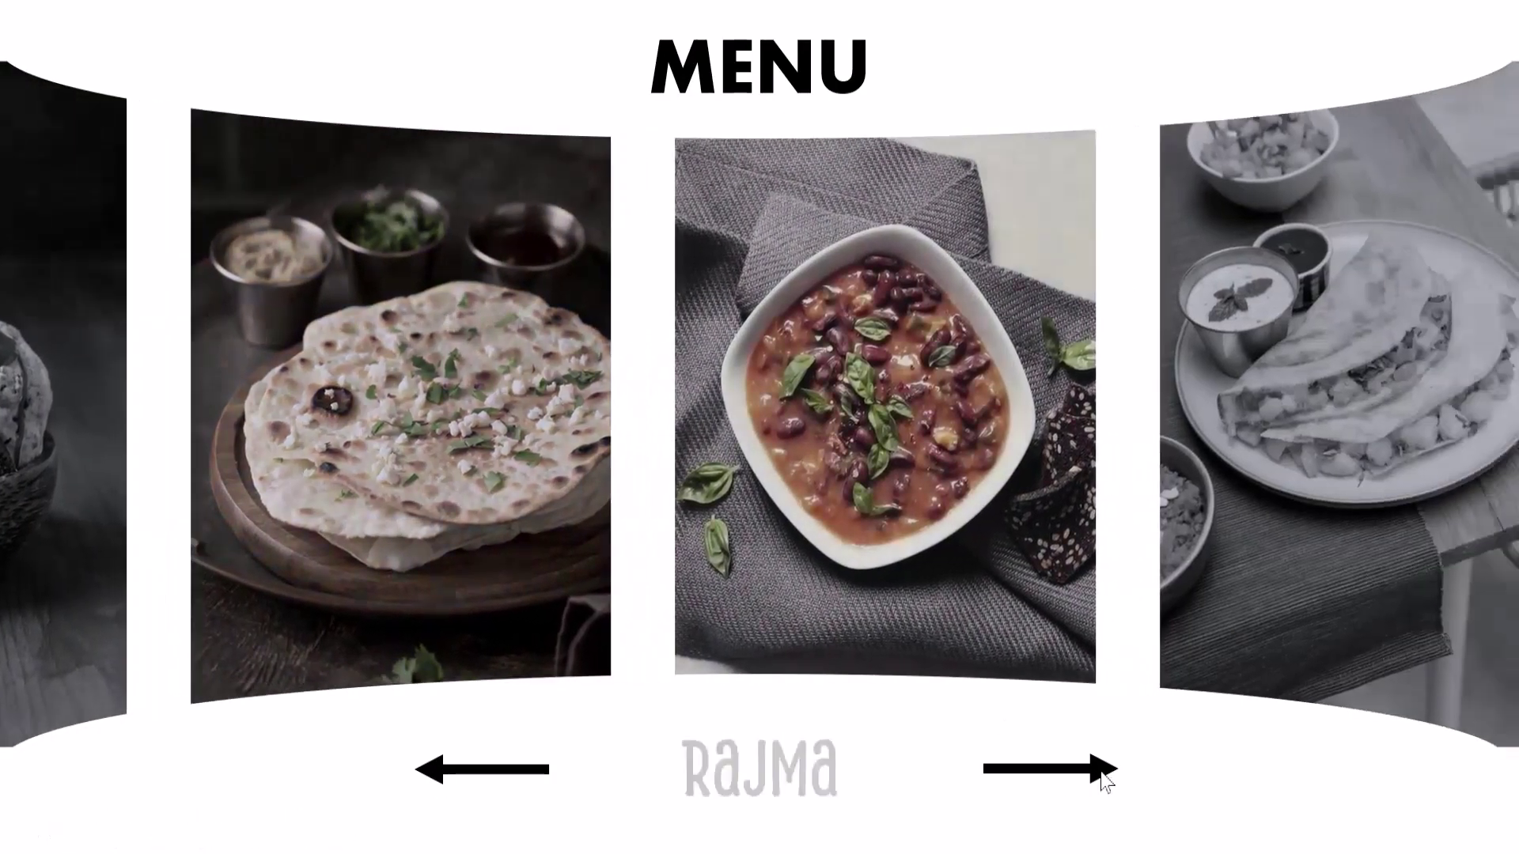
left_click(1103, 778)
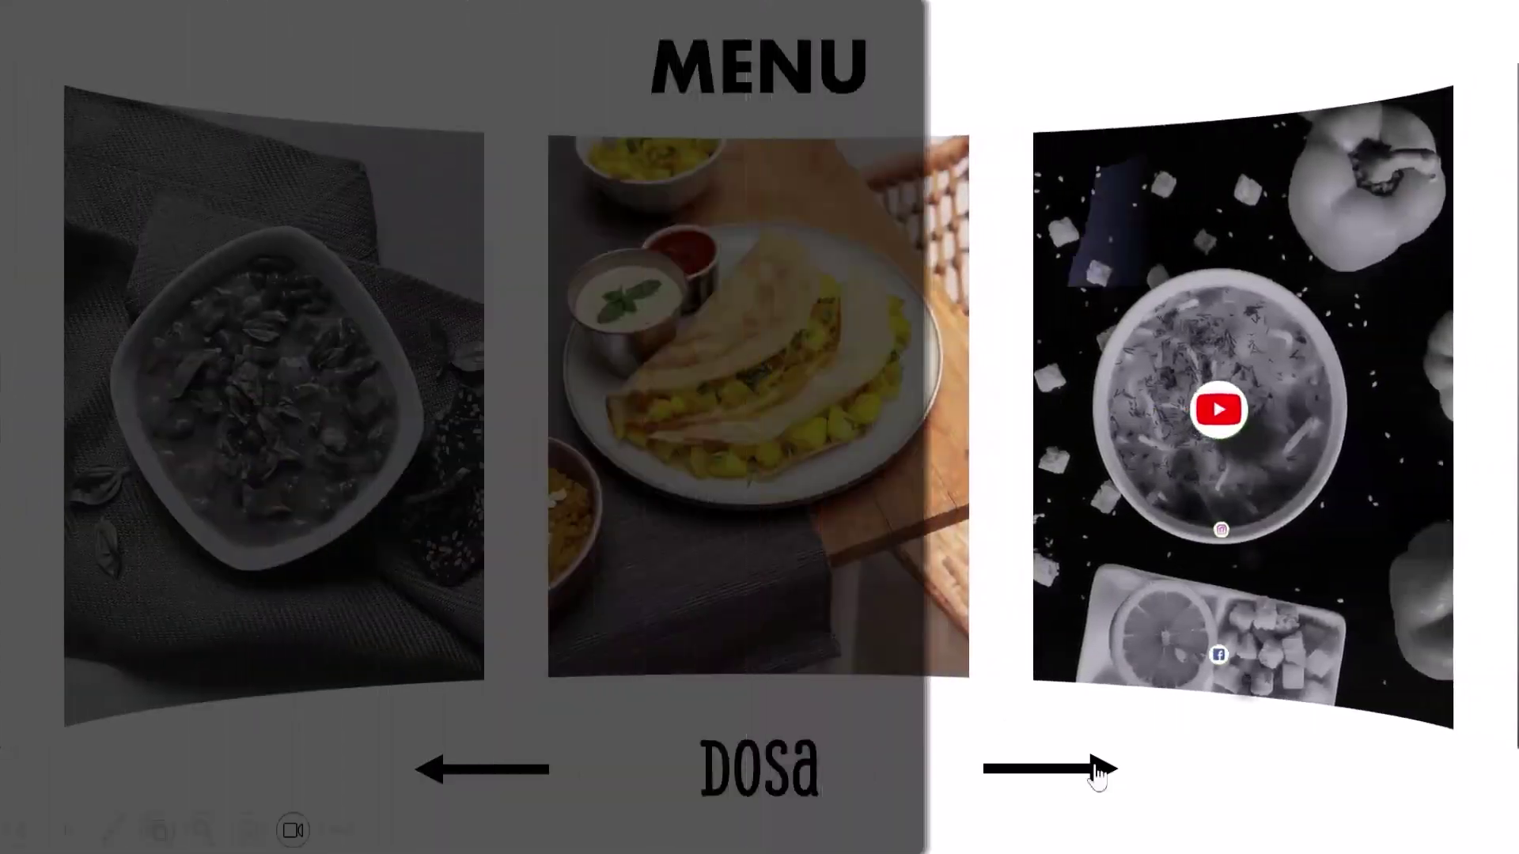
left_click(1102, 777)
left_click(1098, 779)
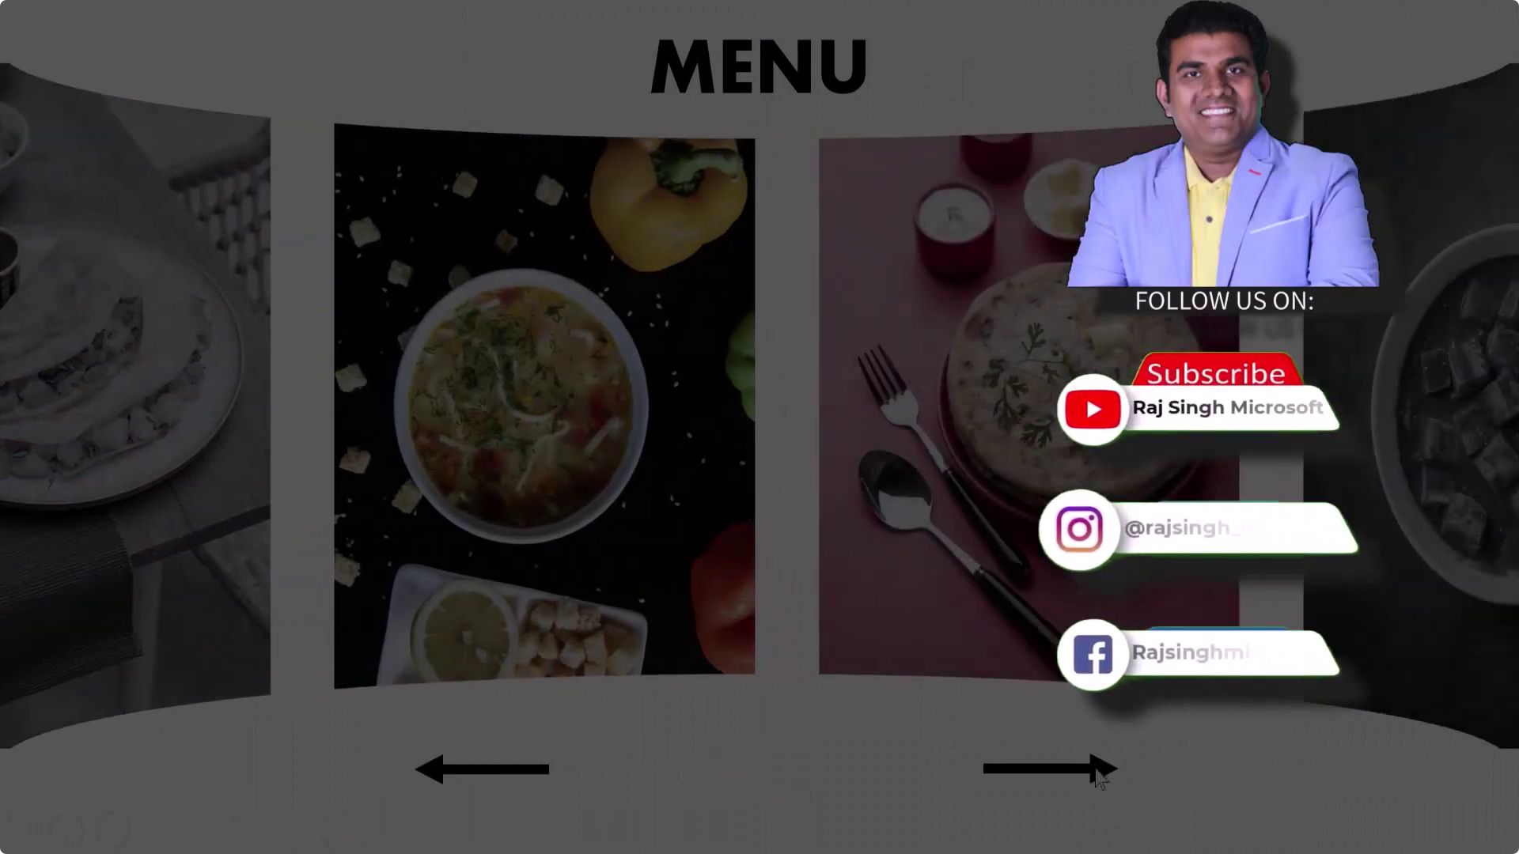
left_click(1098, 779)
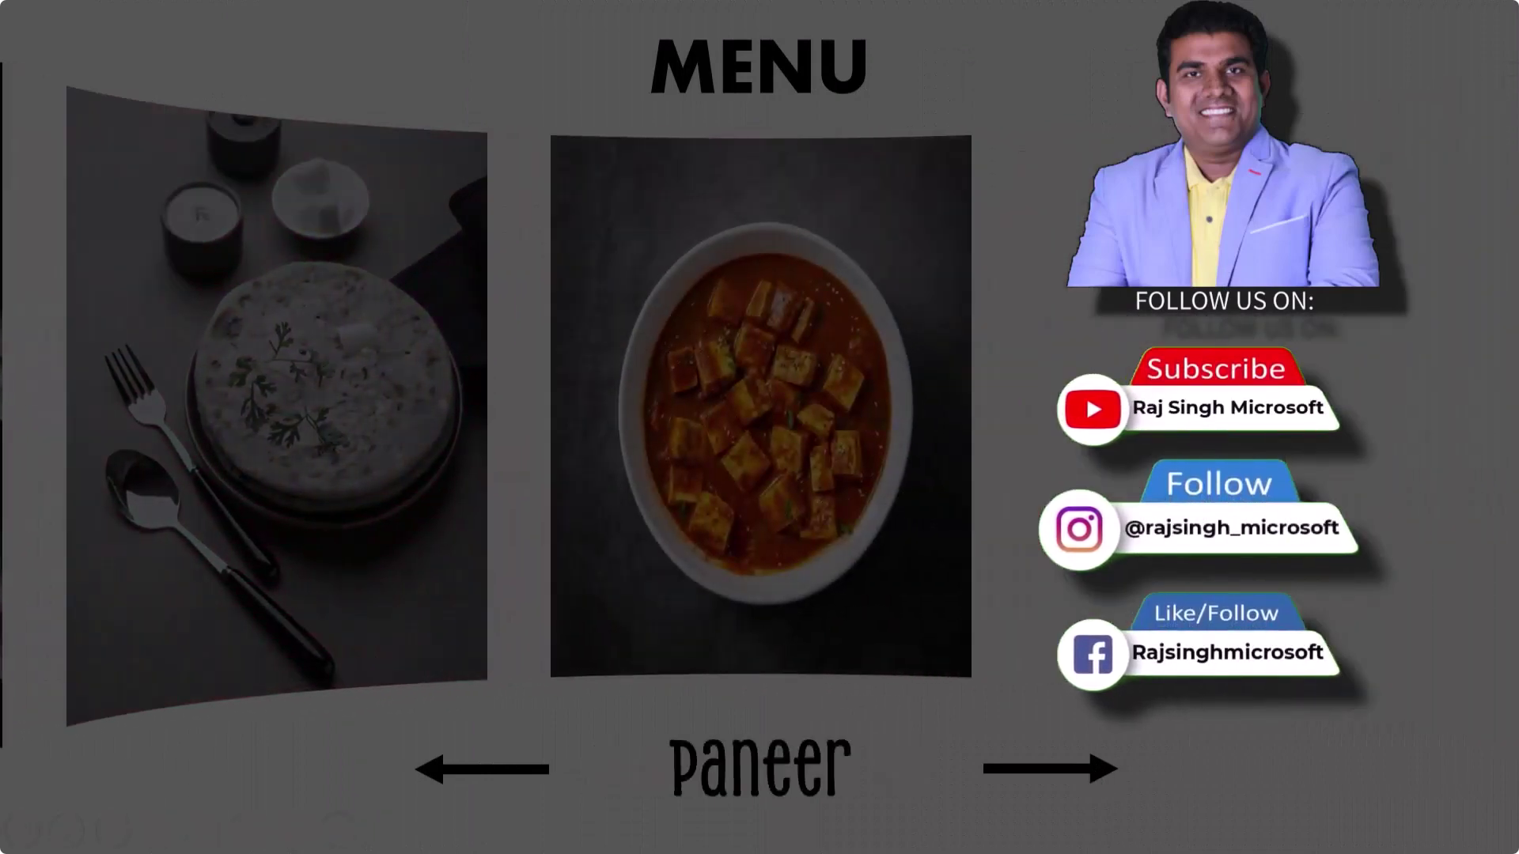